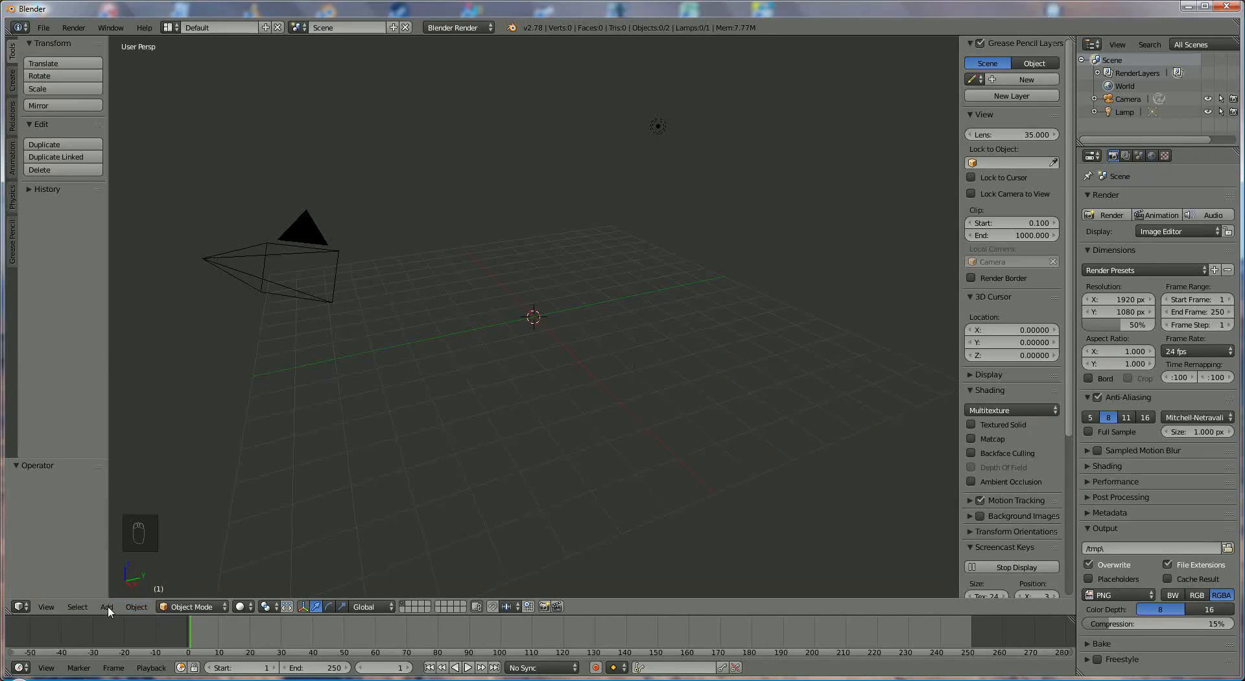
Add a cylinder mesh with the default 32 vertices, radius 1 and depth 2 to the scene
left_click(107, 606)
mouse_move(117, 591)
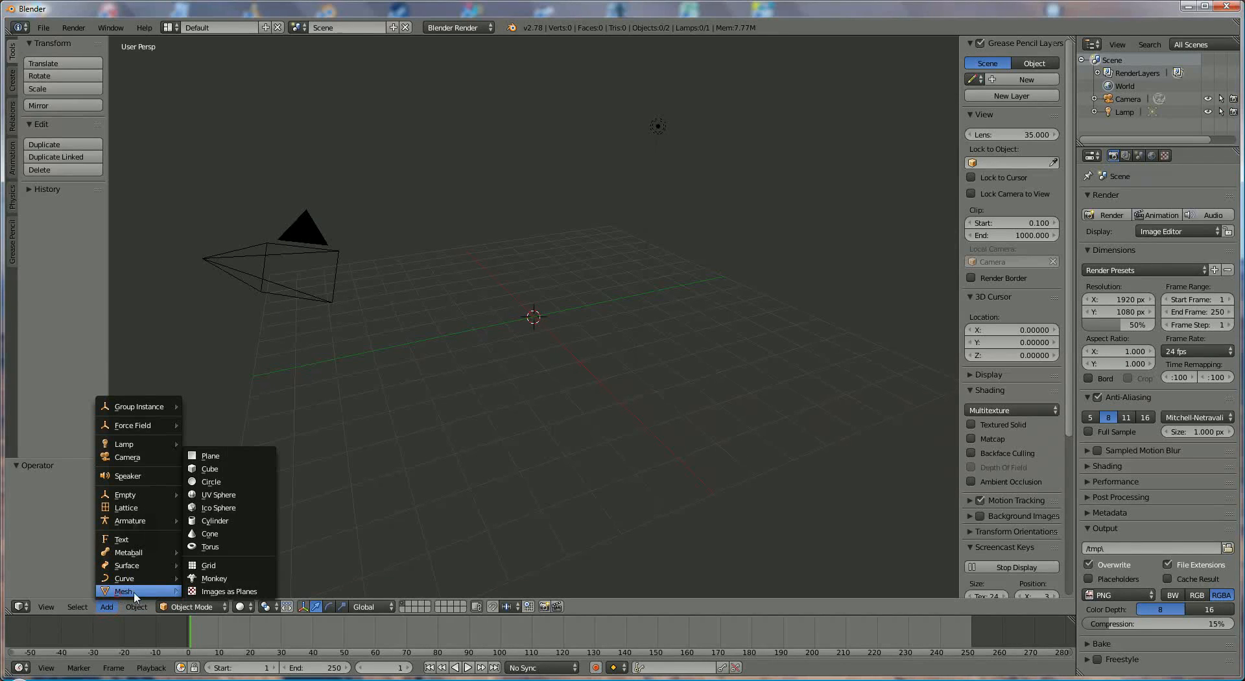
left_click(238, 520)
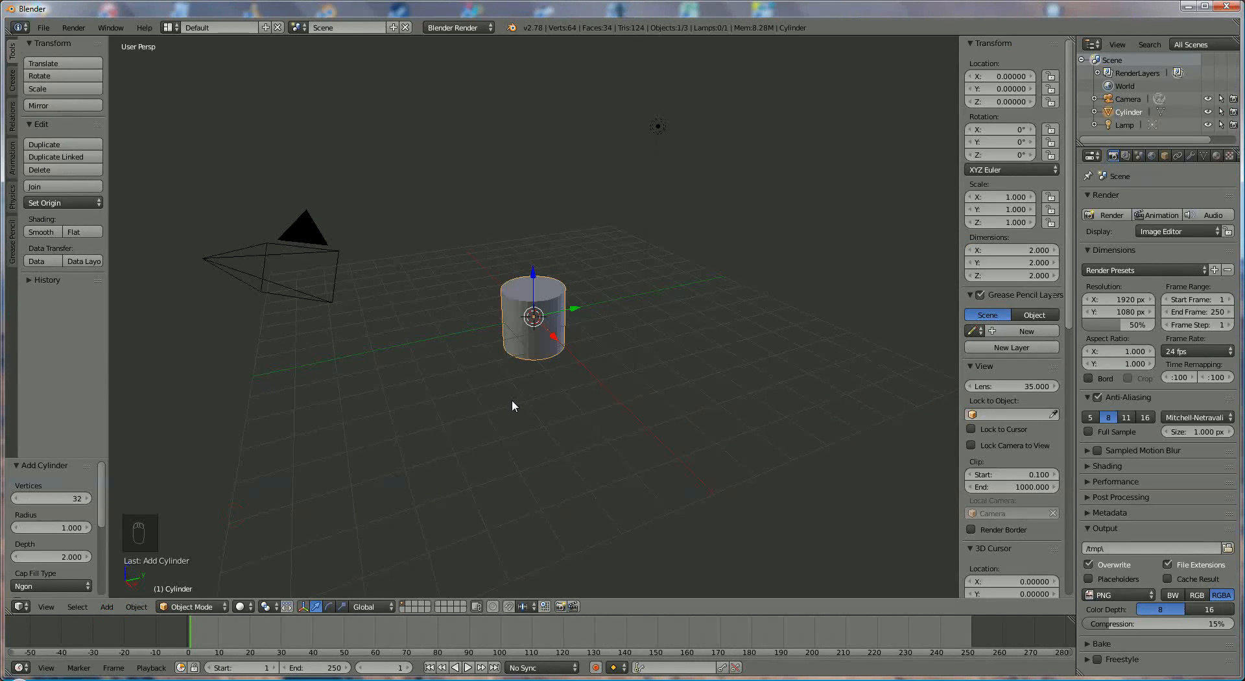
middle_click_drag(512, 400, 625, 411, "shift")
scroll(624, 411, "up", 5)
middle_click_drag(726, 337, 652, 395, "shift")
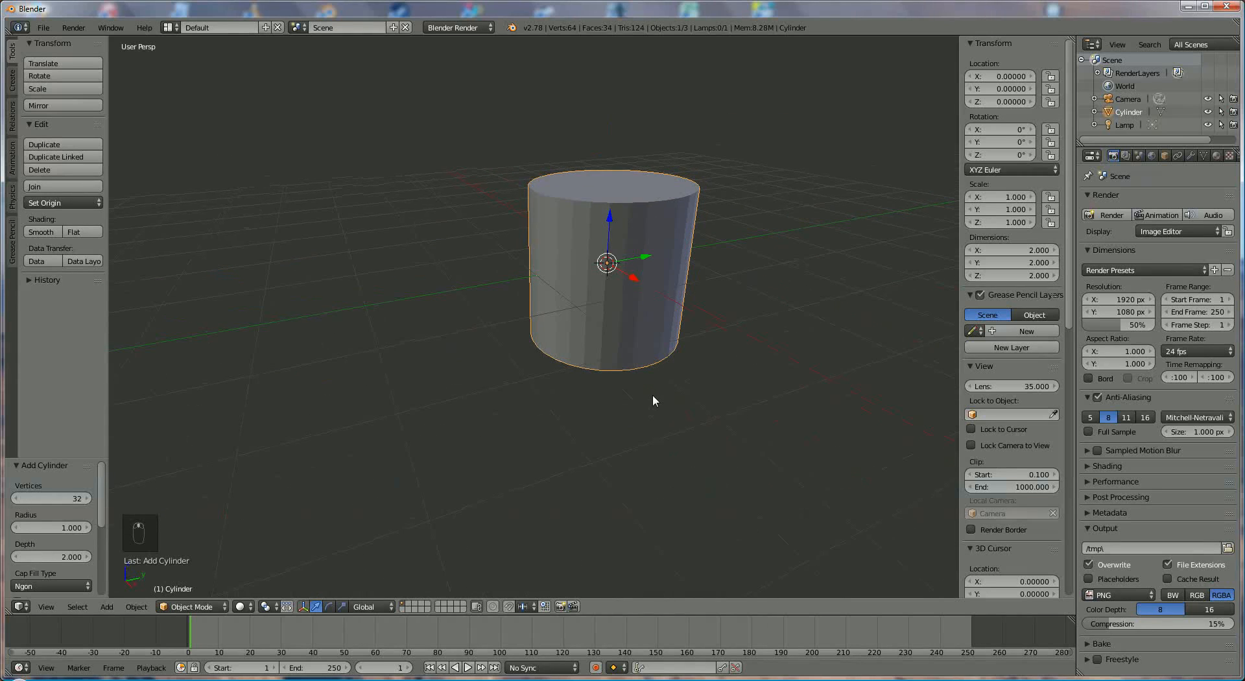
In Edit Mode with face selection, move the cylinder's bottom face up along Z by about 1.85 to form a thin disc
middle_click_drag(620, 254, 603, 164)
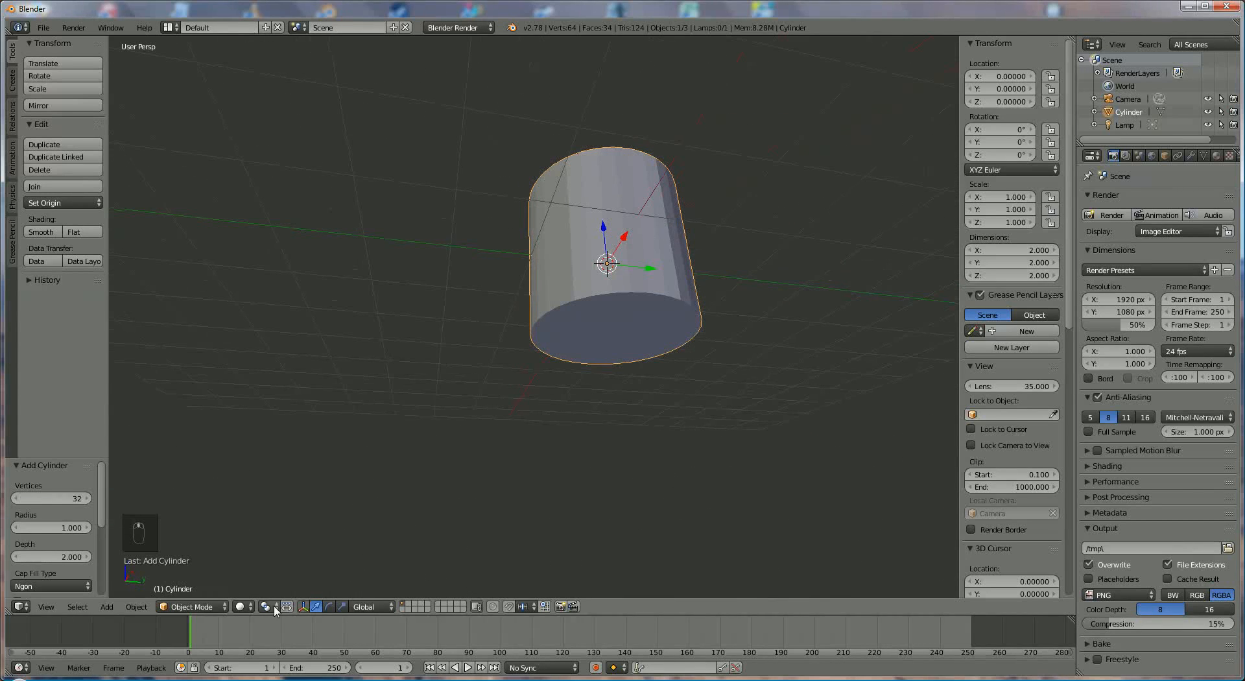
left_click(194, 607)
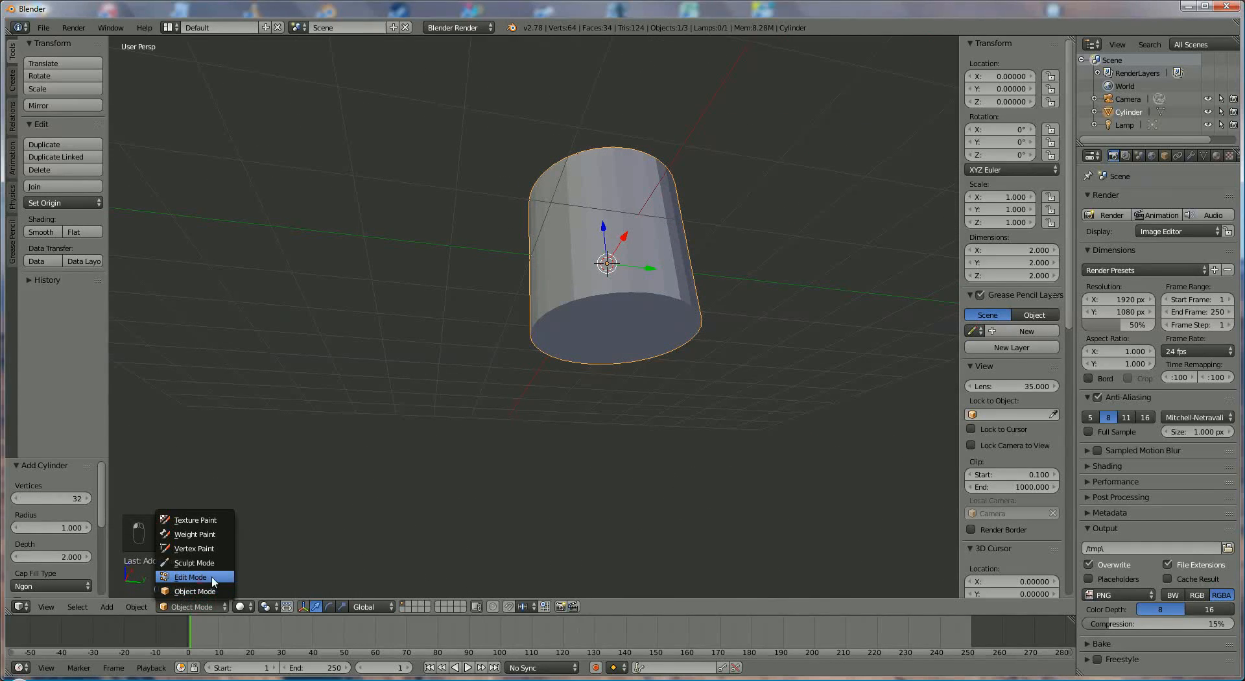
left_click(212, 579)
left_click(403, 606)
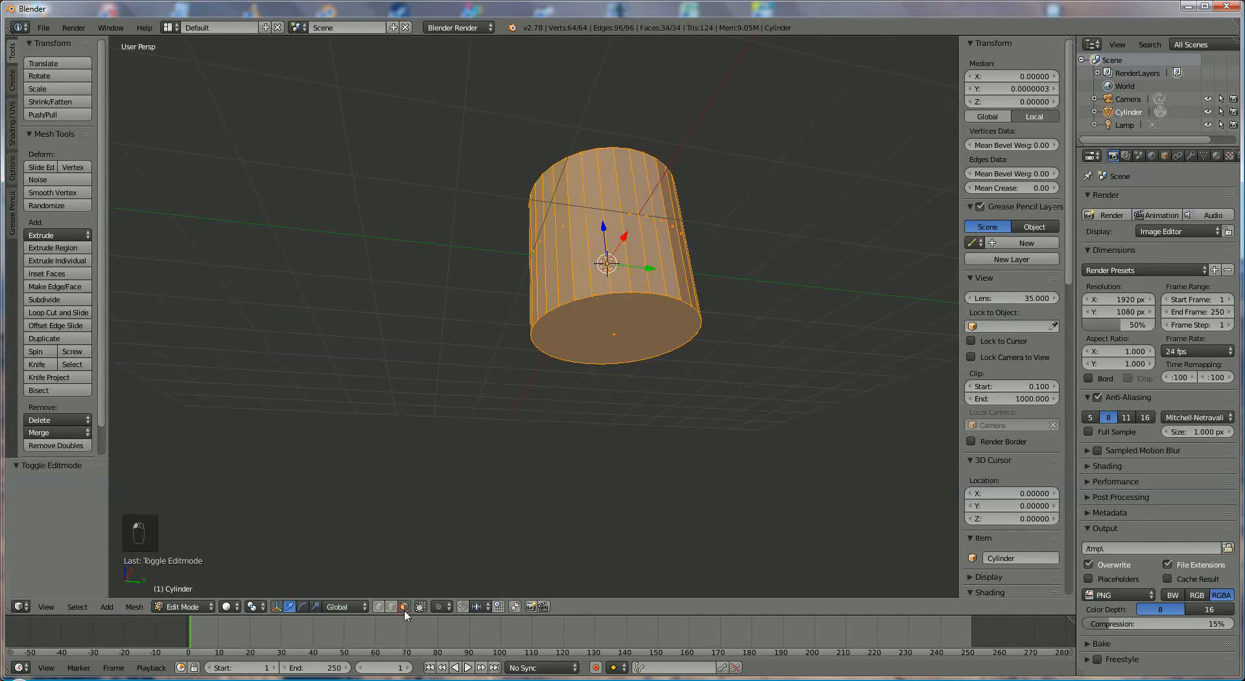
right_click(613, 334)
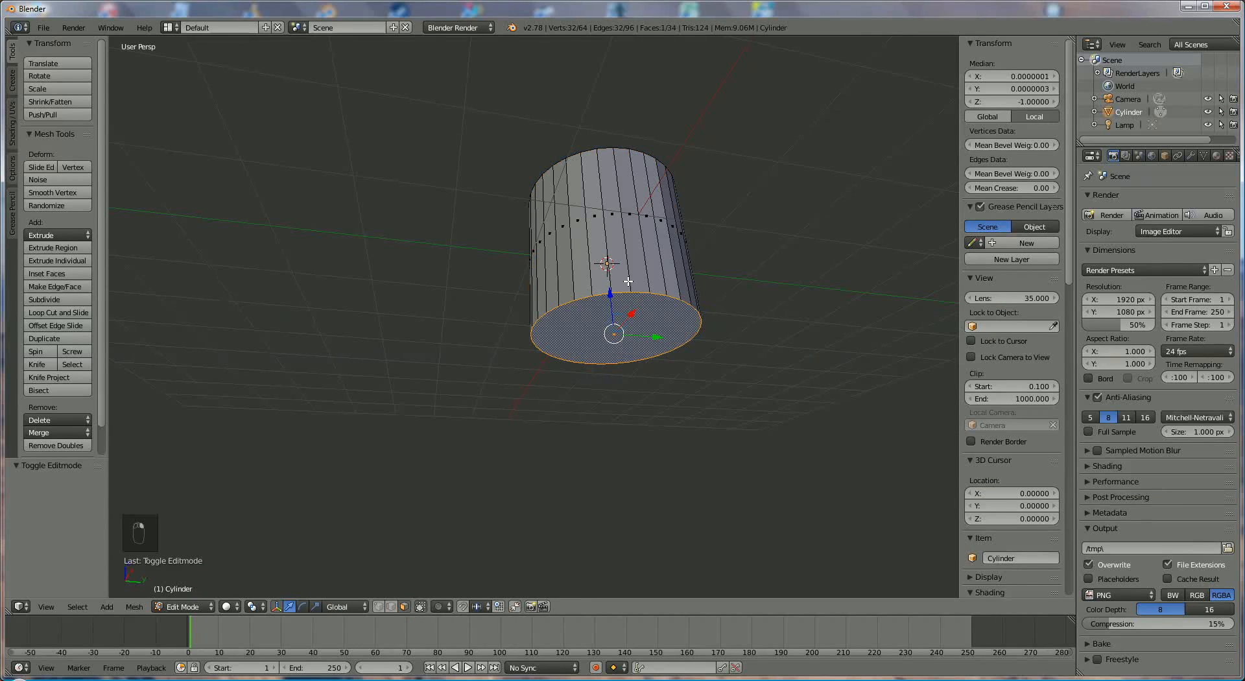
middle_click_drag(612, 333, 672, 421)
key("g")
key("z")
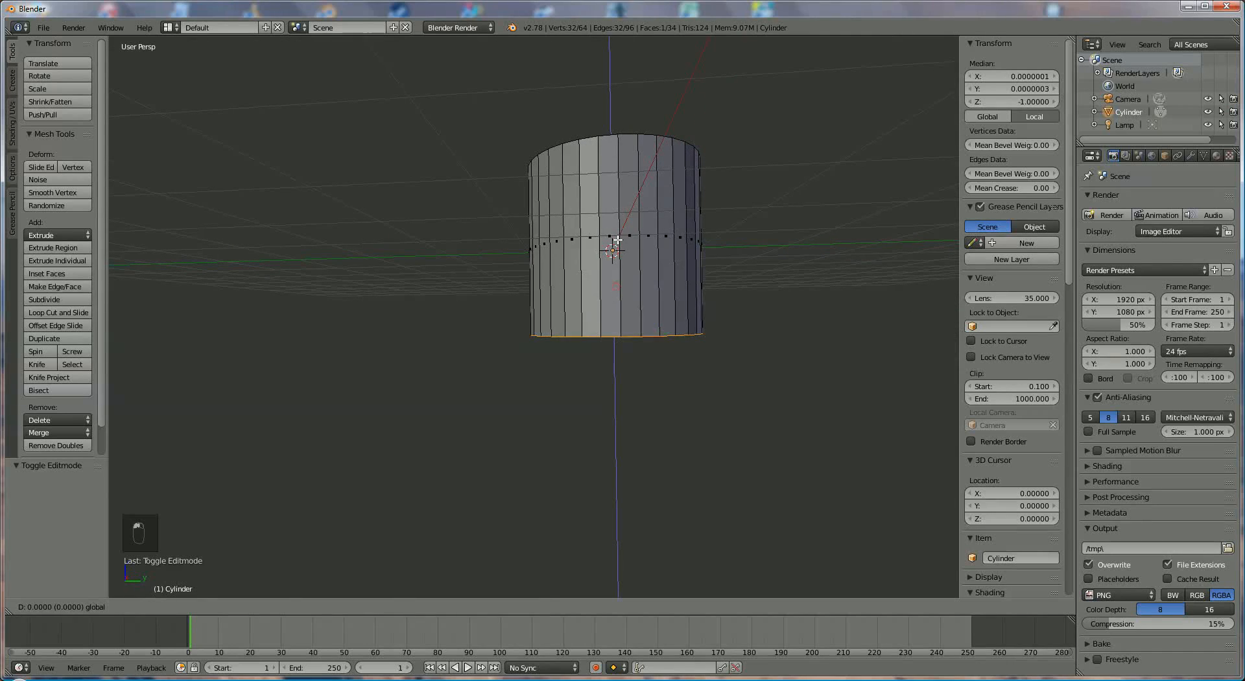
left_click(623, 132)
left_click(623, 133)
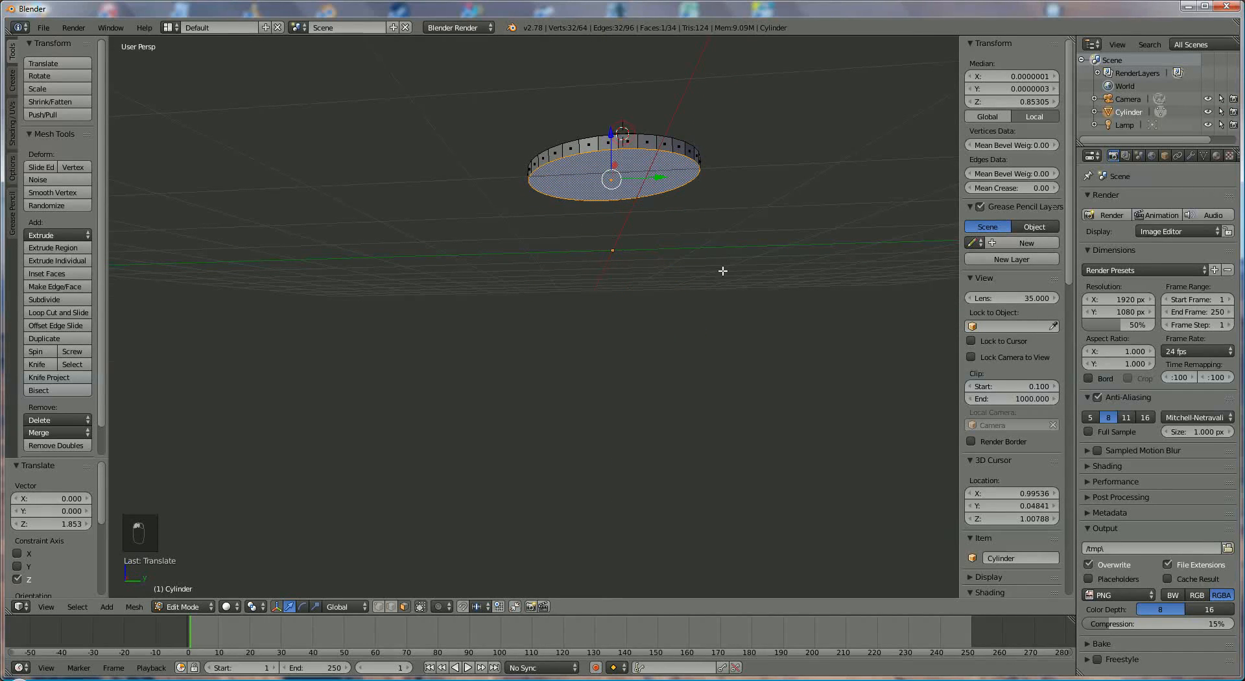
Delete the disc's top face
middle_click_drag(723, 270, 674, 322)
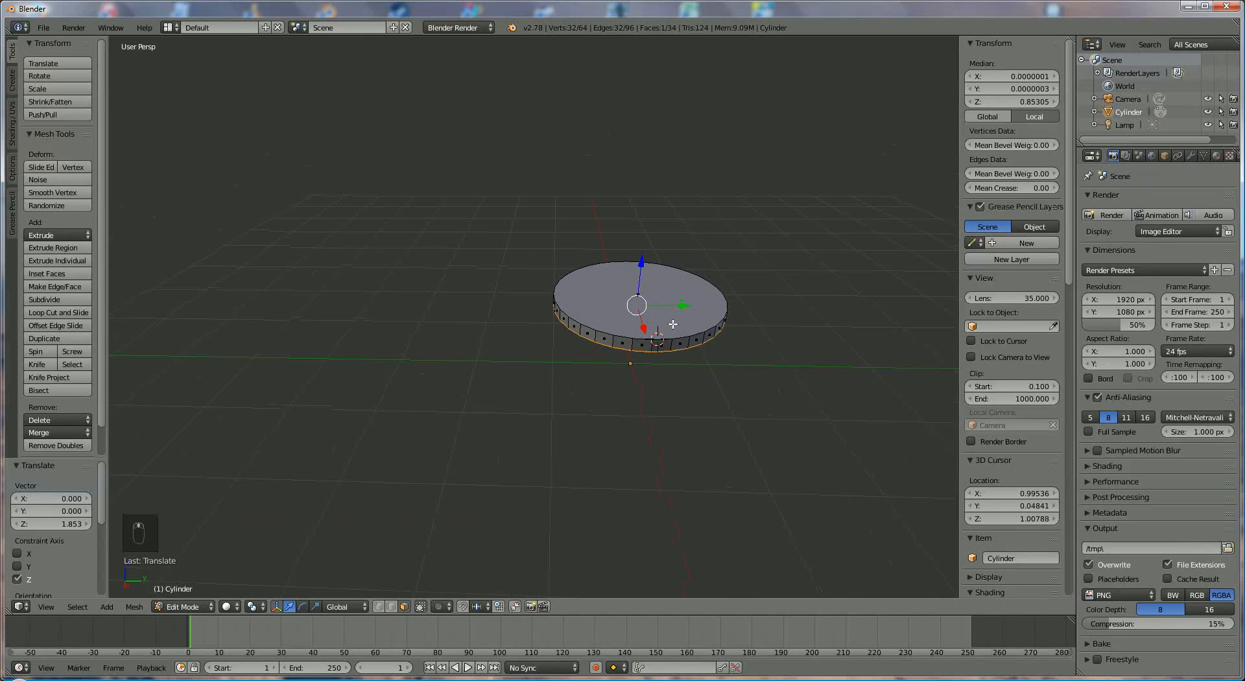
scroll(675, 321, "up", 4)
scroll(674, 322, "up", 1)
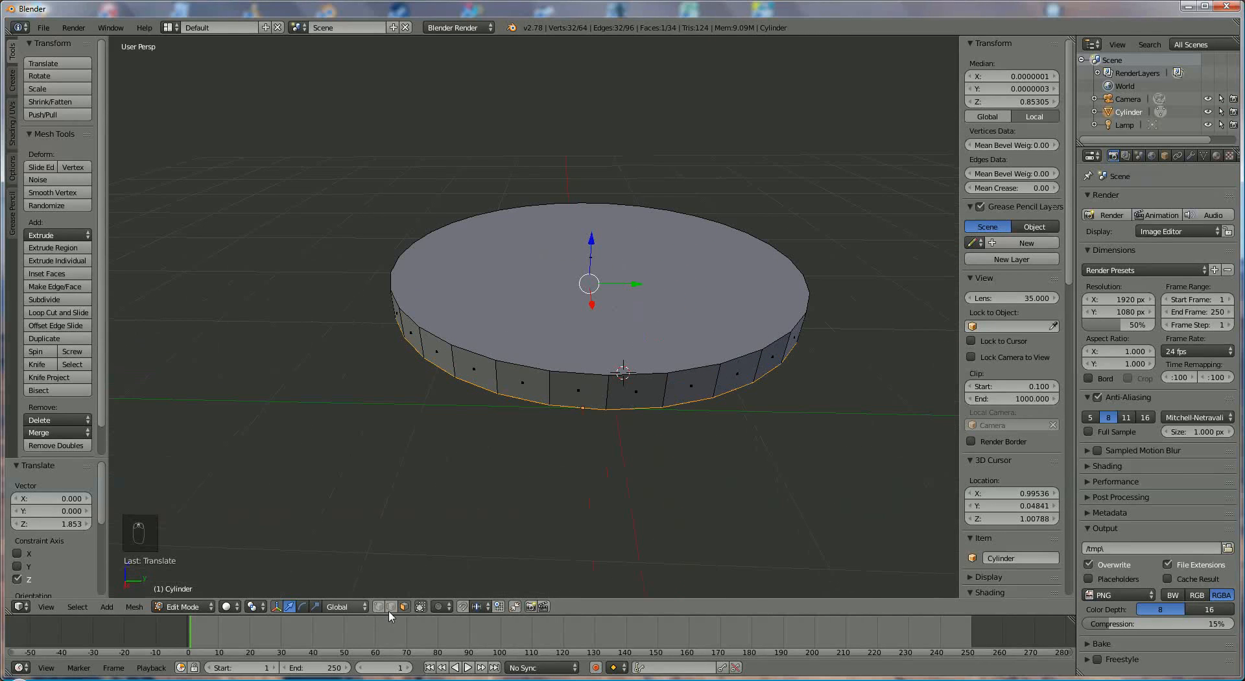
right_click(698, 220)
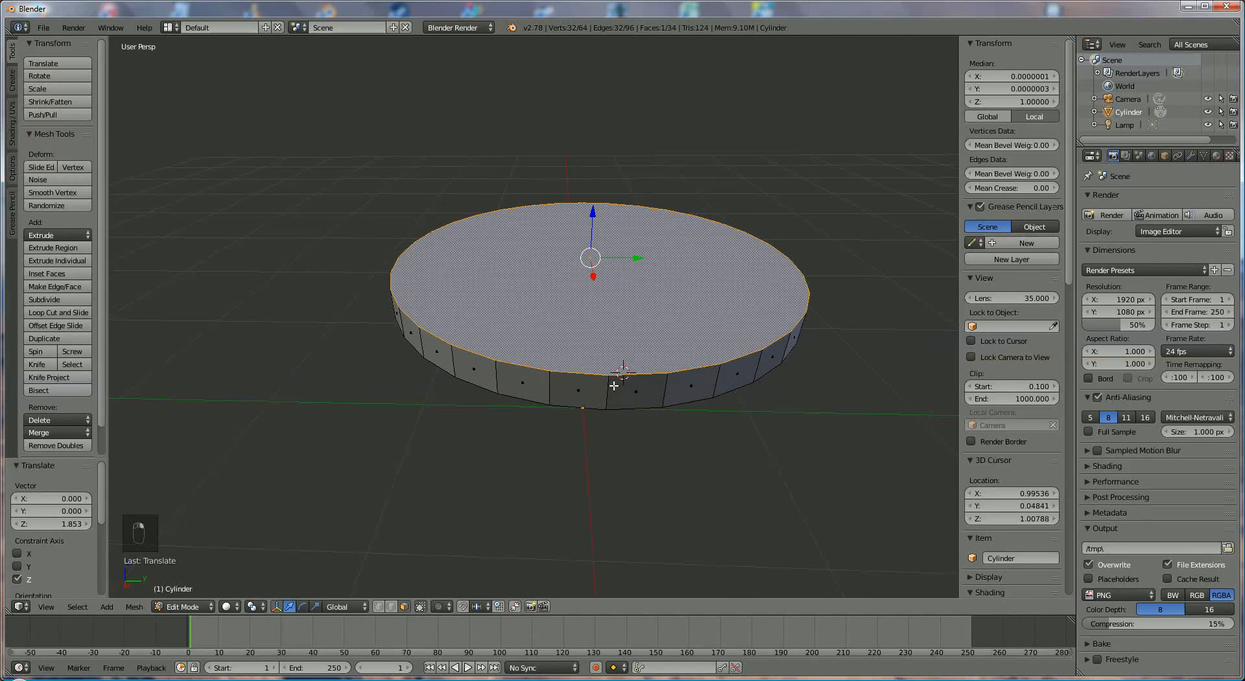
key("Delete")
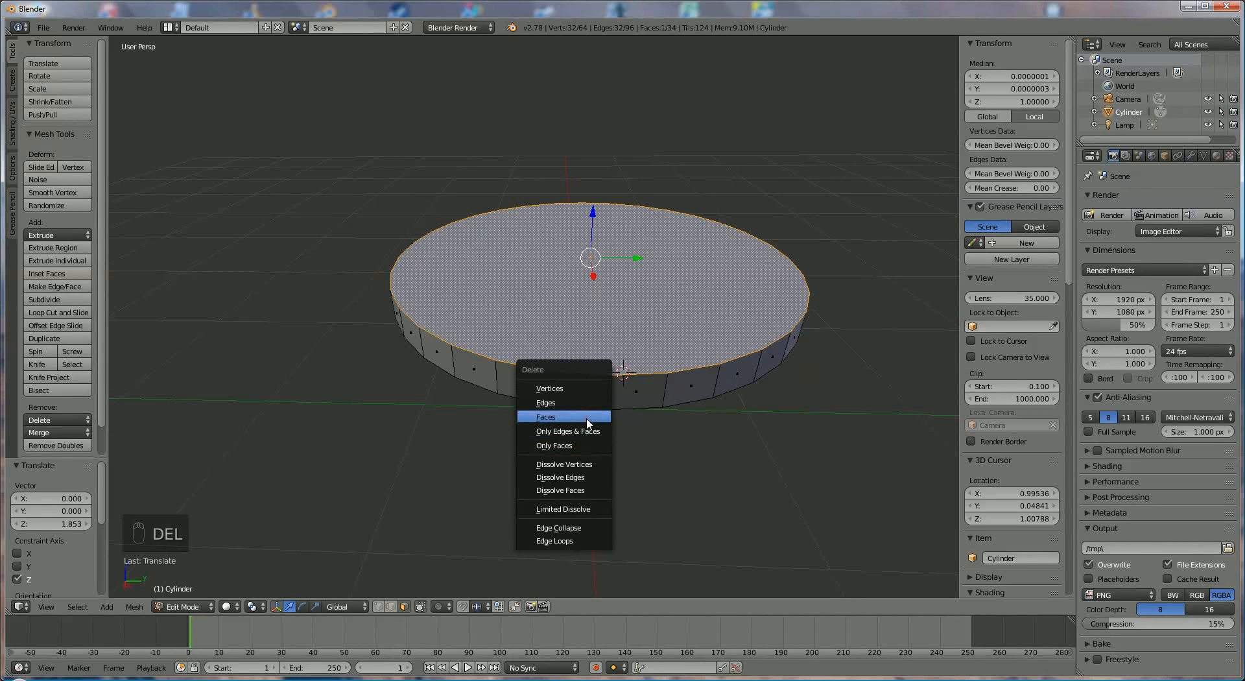
left_click(587, 420)
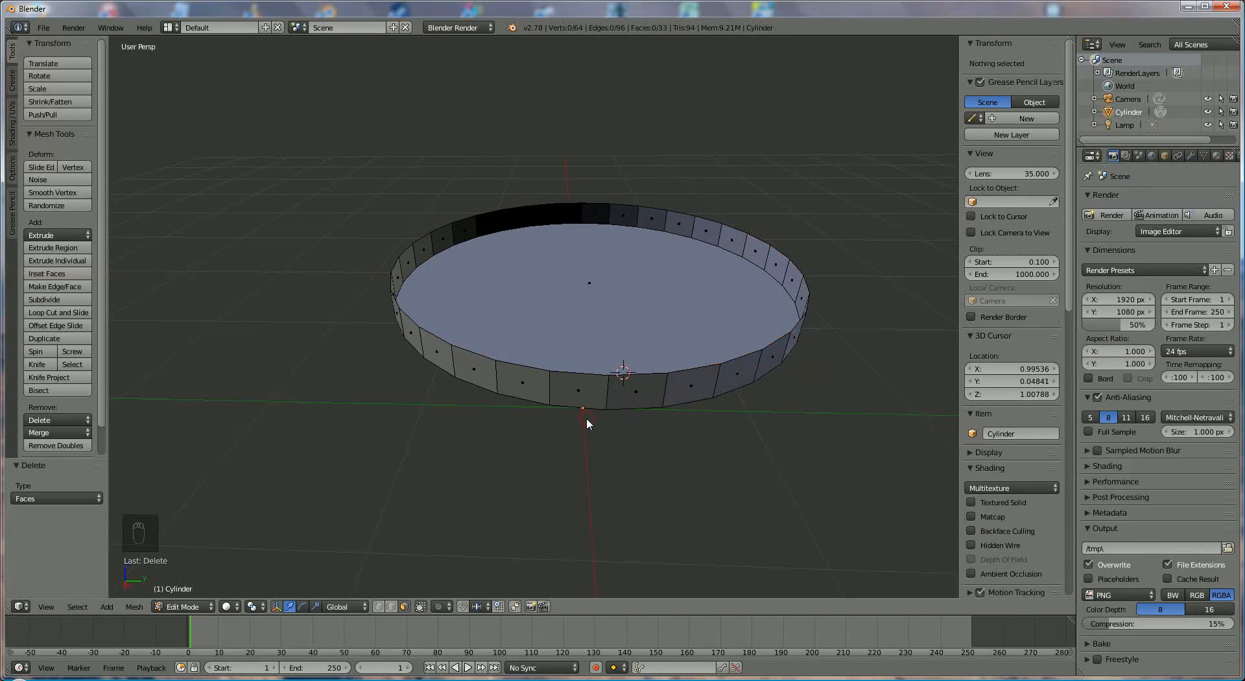
In edge selection, select the whole top rim loop and extrude it inward, scaled to about 0.906, to form a flat lip
left_click(391, 607)
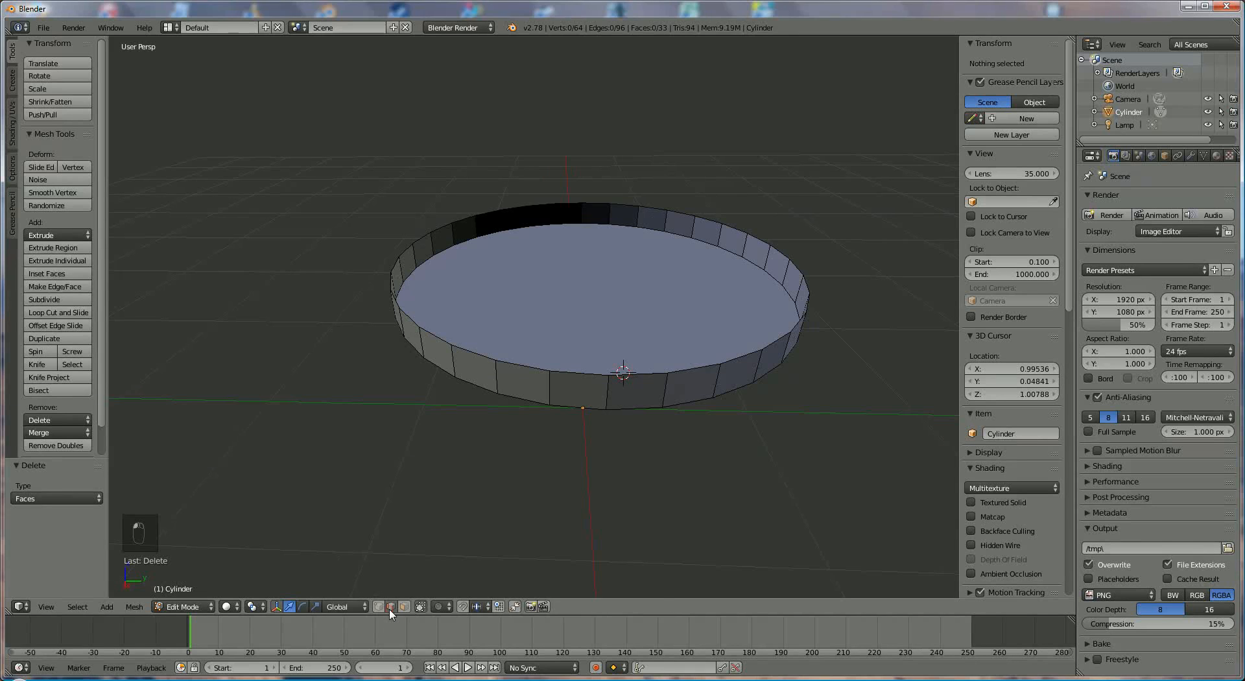
right_click(585, 369)
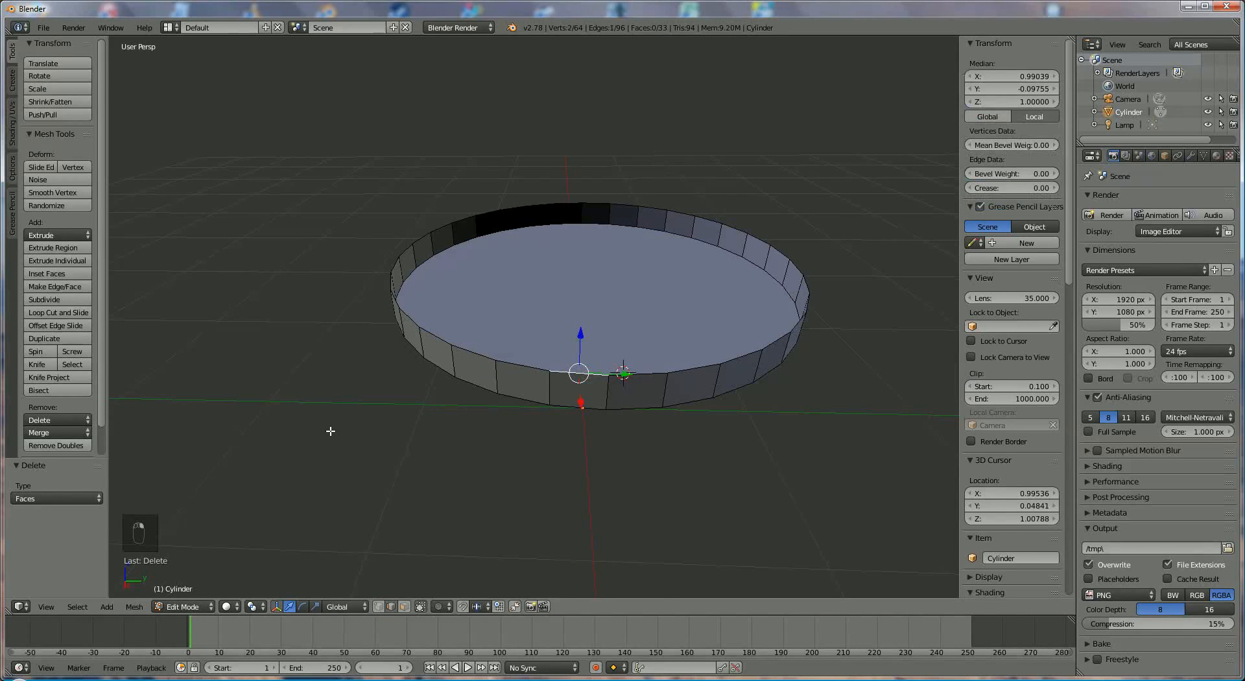
right_click(518, 367, "shift")
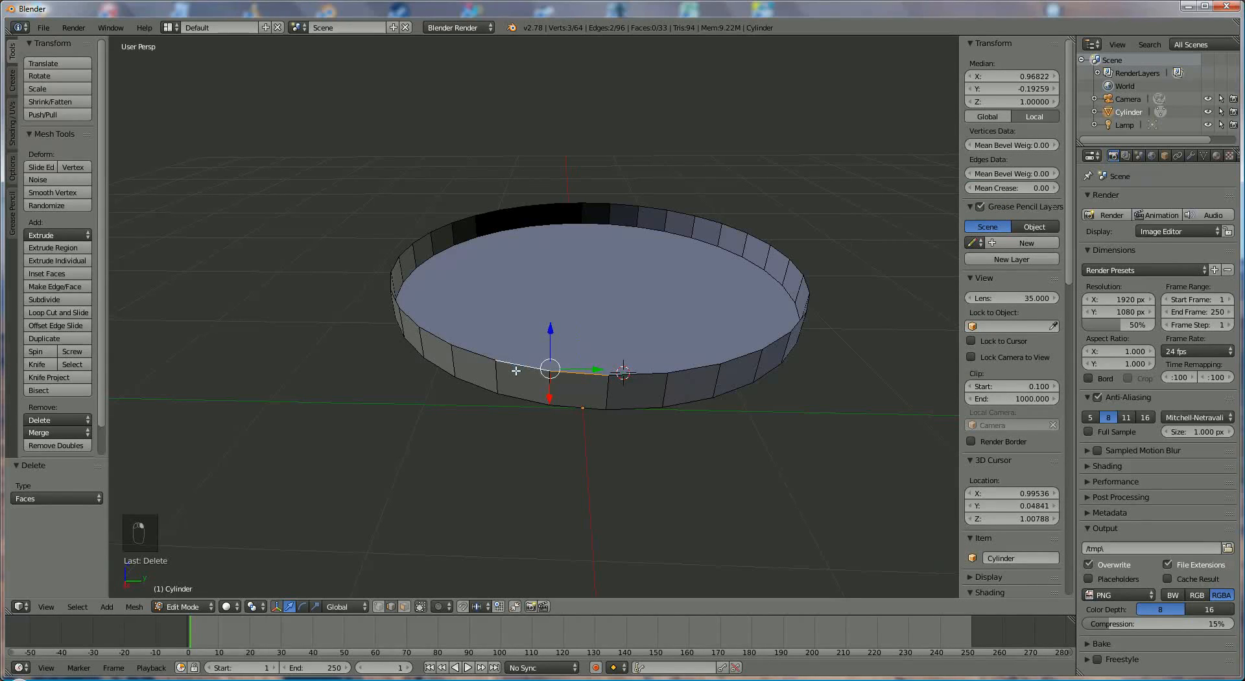
right_click(486, 356, "alt")
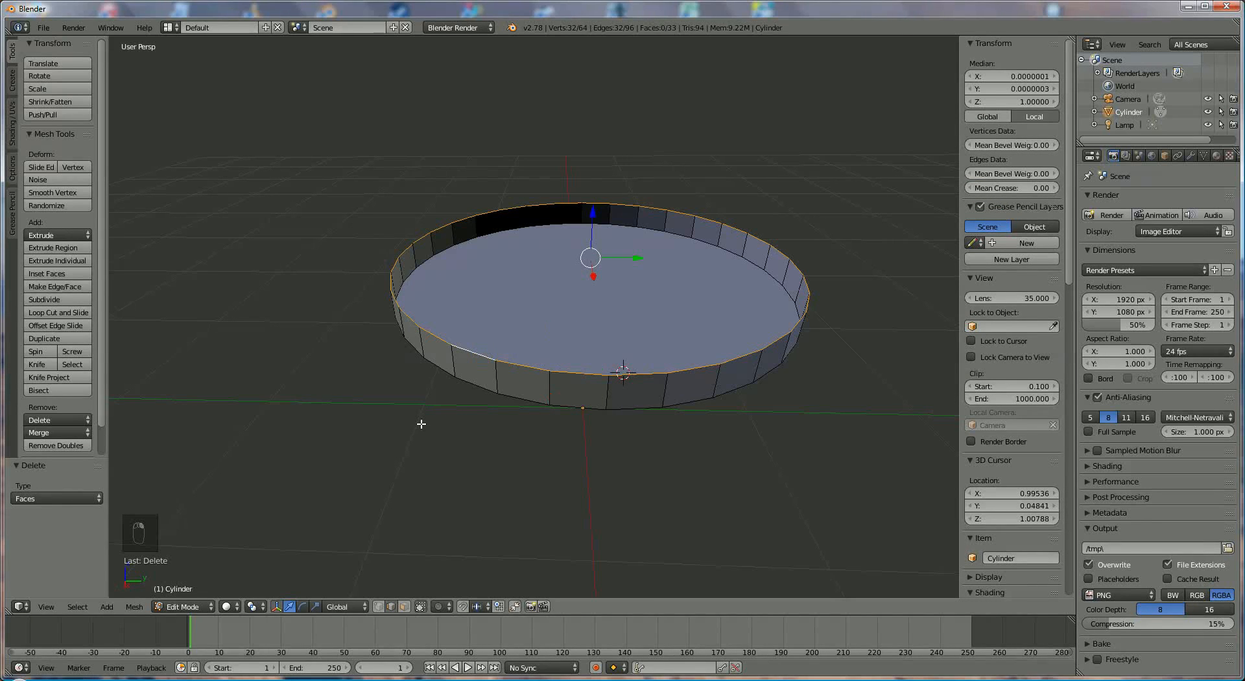
key("e")
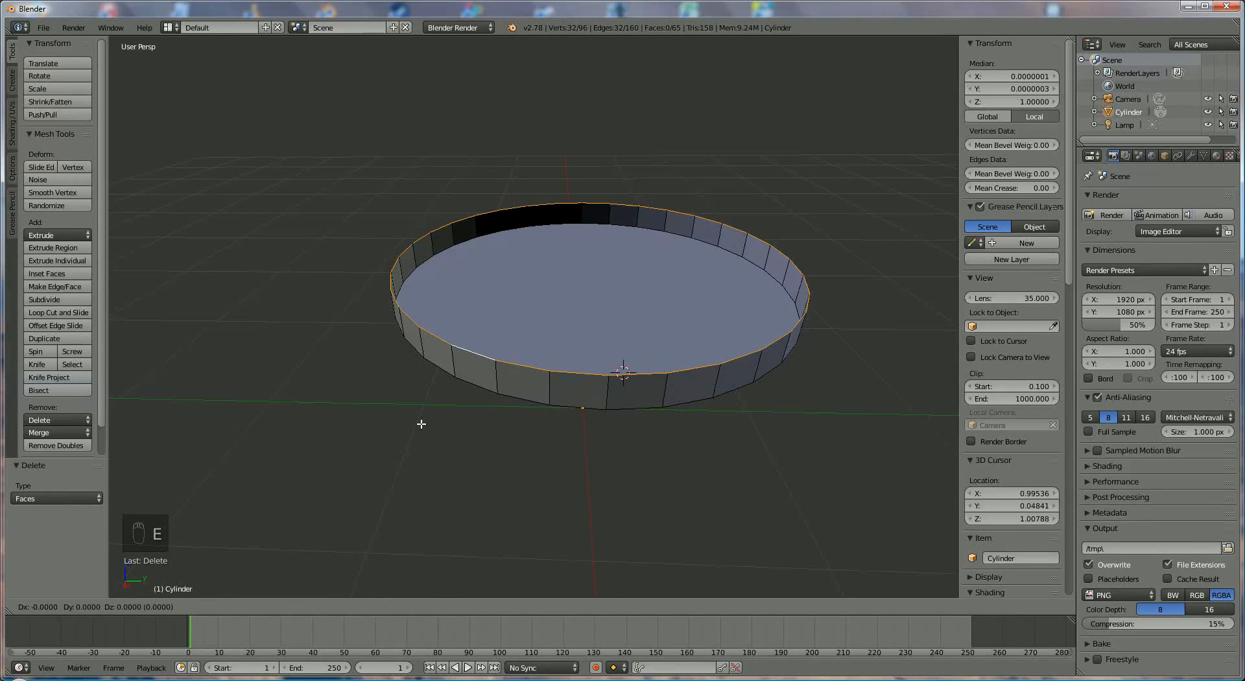
key("s")
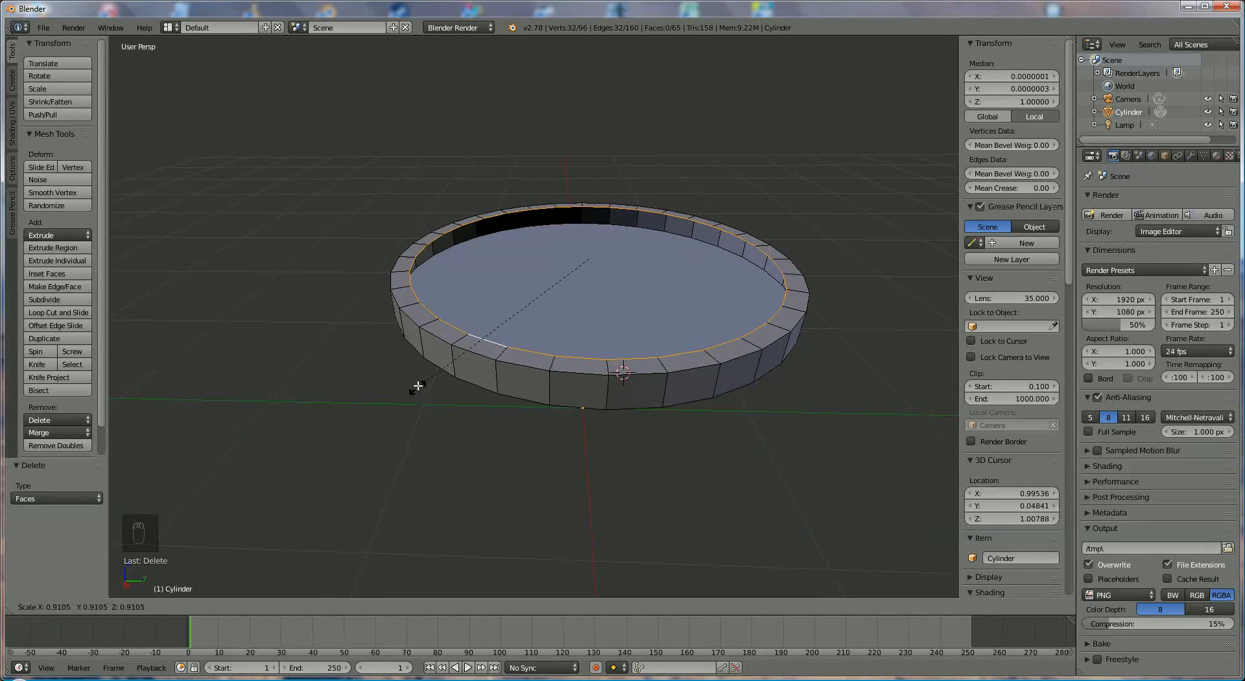
left_click(418, 386)
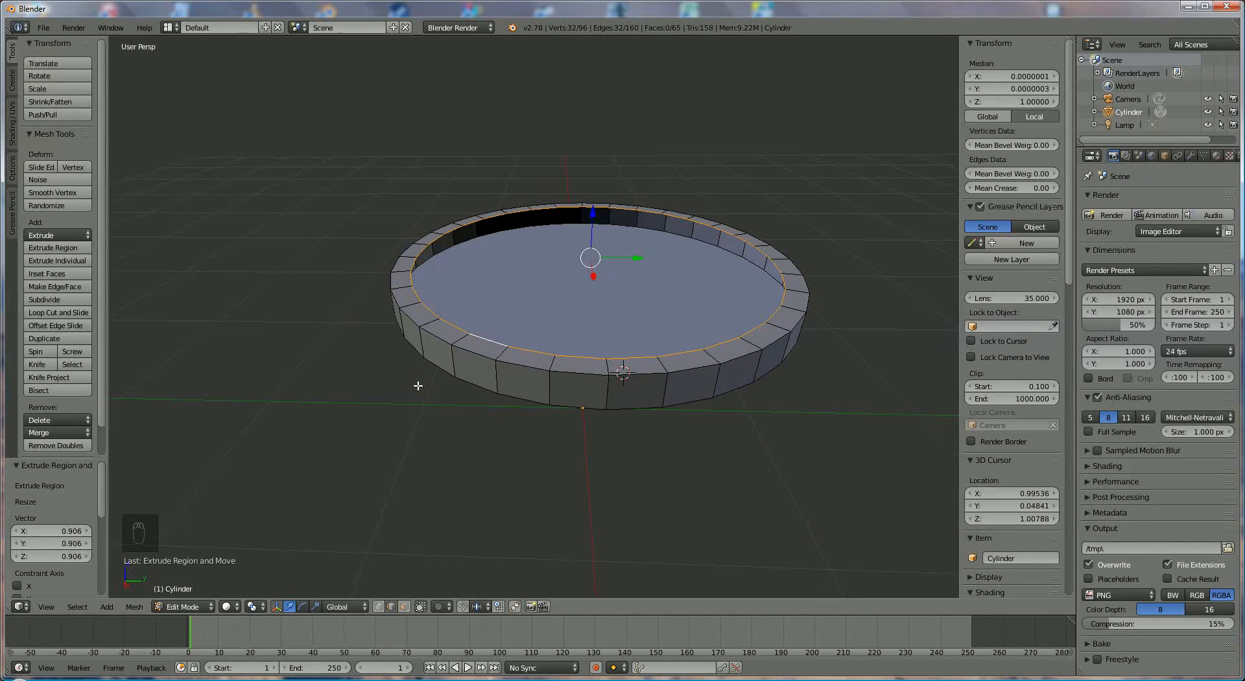
Extrude the lip's inner edge loop inward at about 0.858 scale and lower it about 0.047 along Z
key("e")
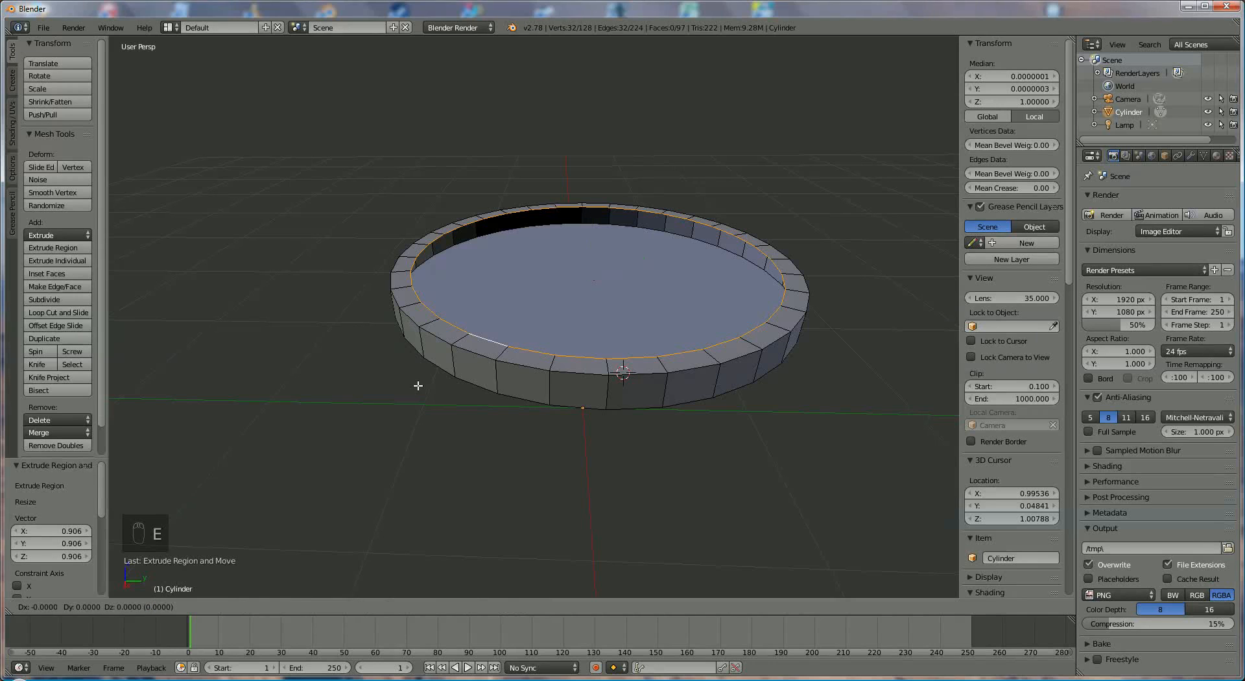
key("s")
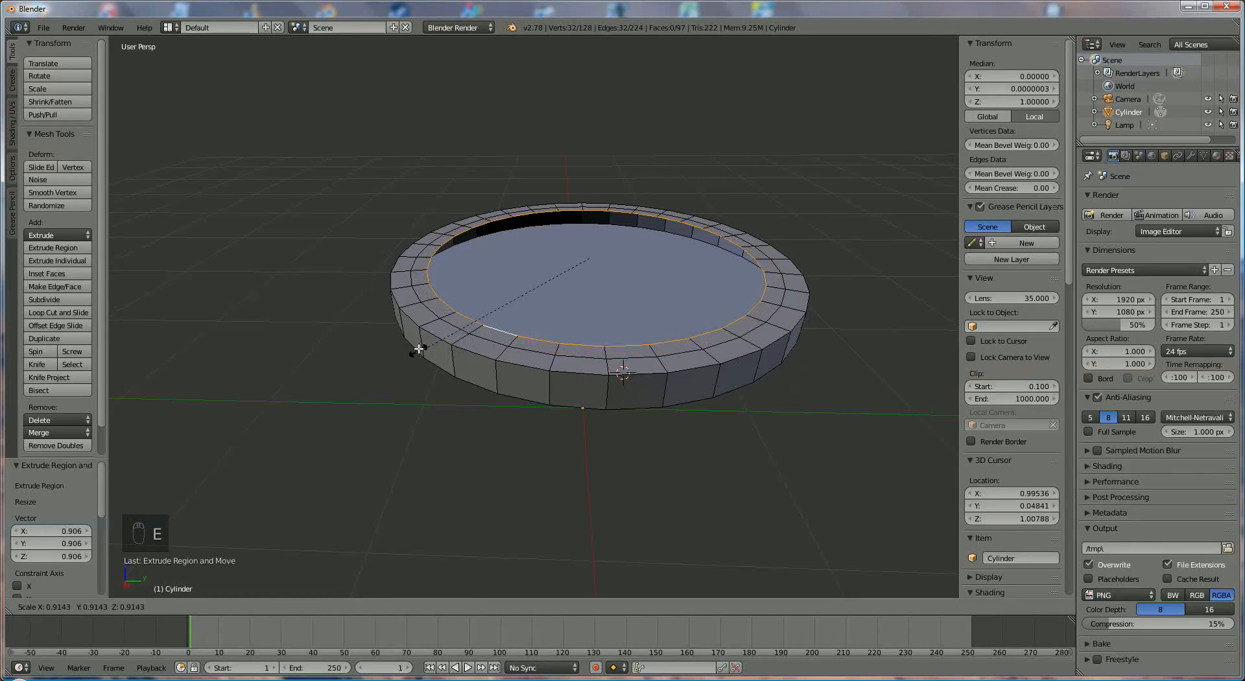
left_click(427, 339)
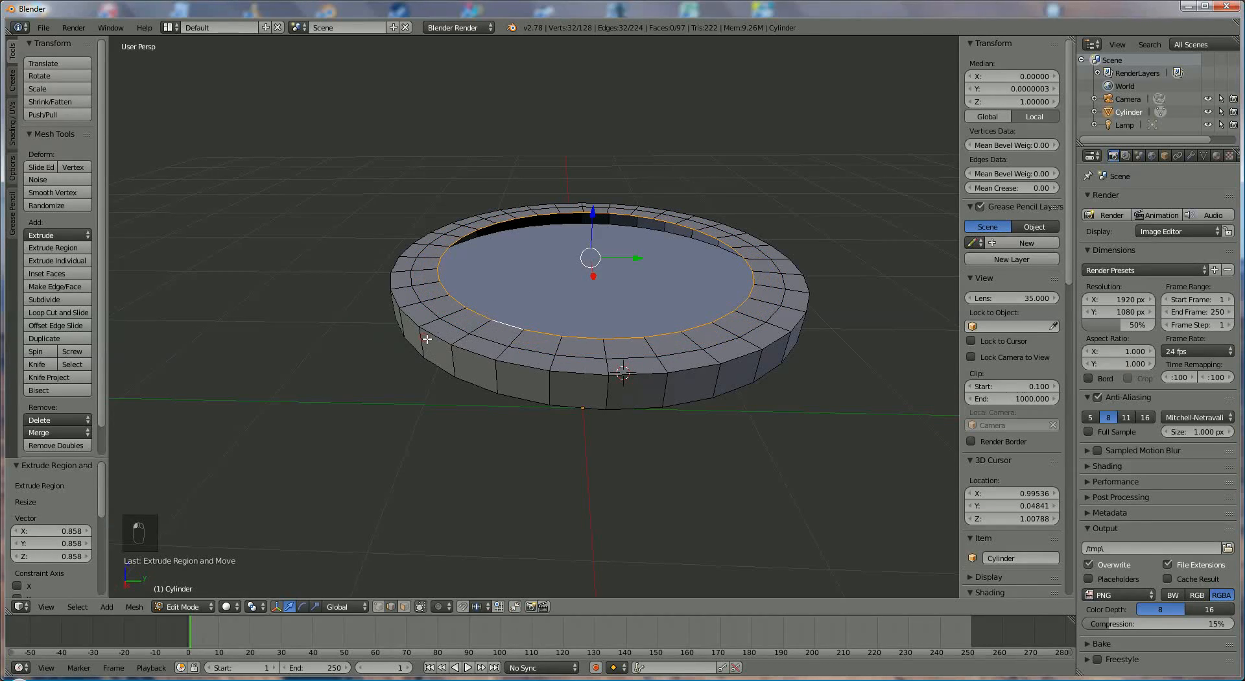
left_click_drag(592, 211, 591, 220)
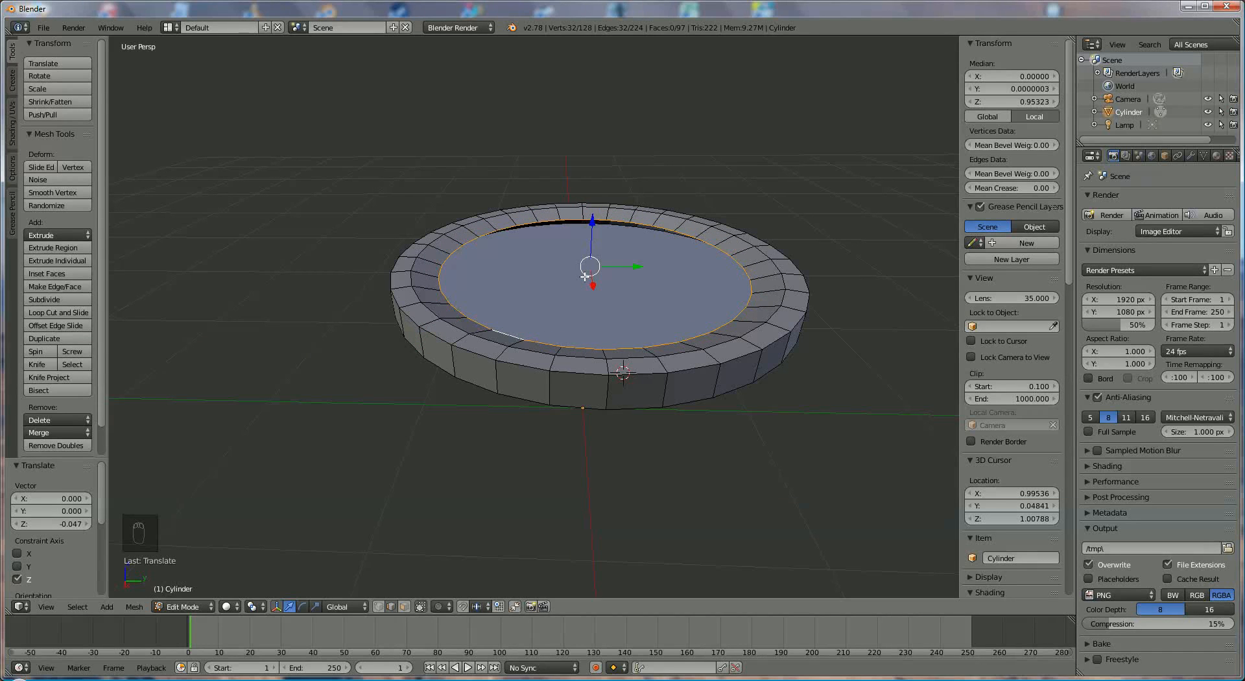
Extrude the innermost edge loop inward again at about 0.68 scale and lower it about 0.062 along Z
key("e")
key("s")
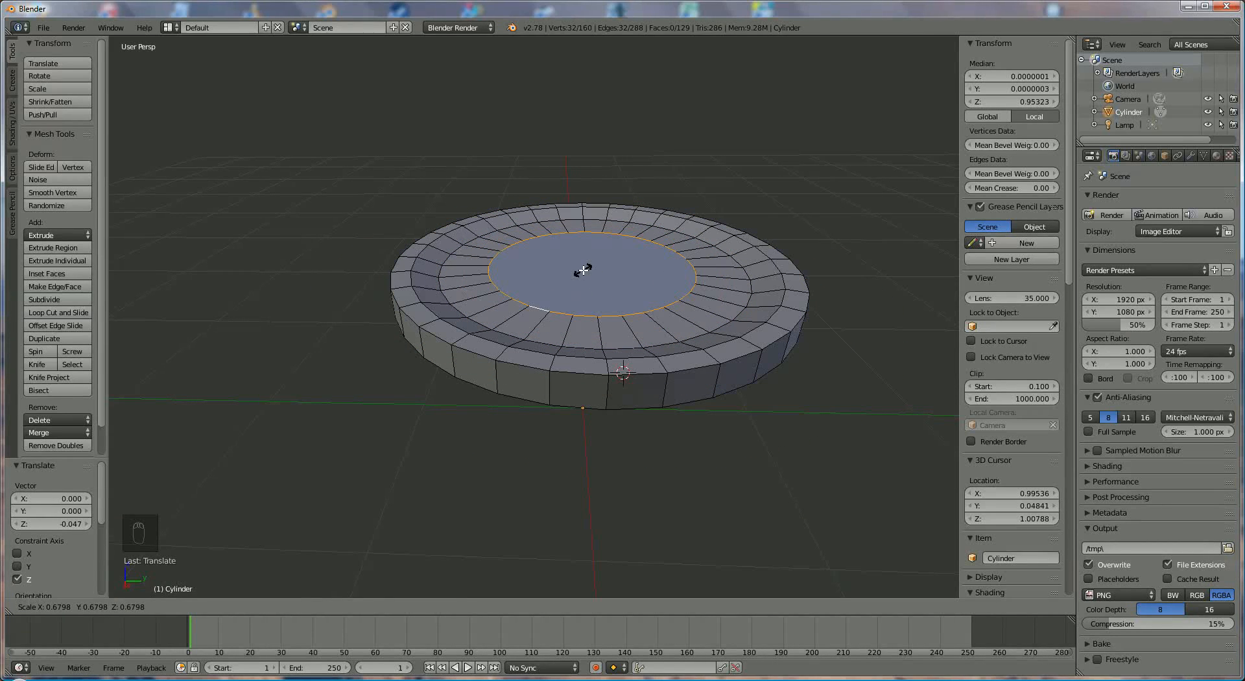
left_click(583, 270)
left_click_drag(587, 224, 592, 230)
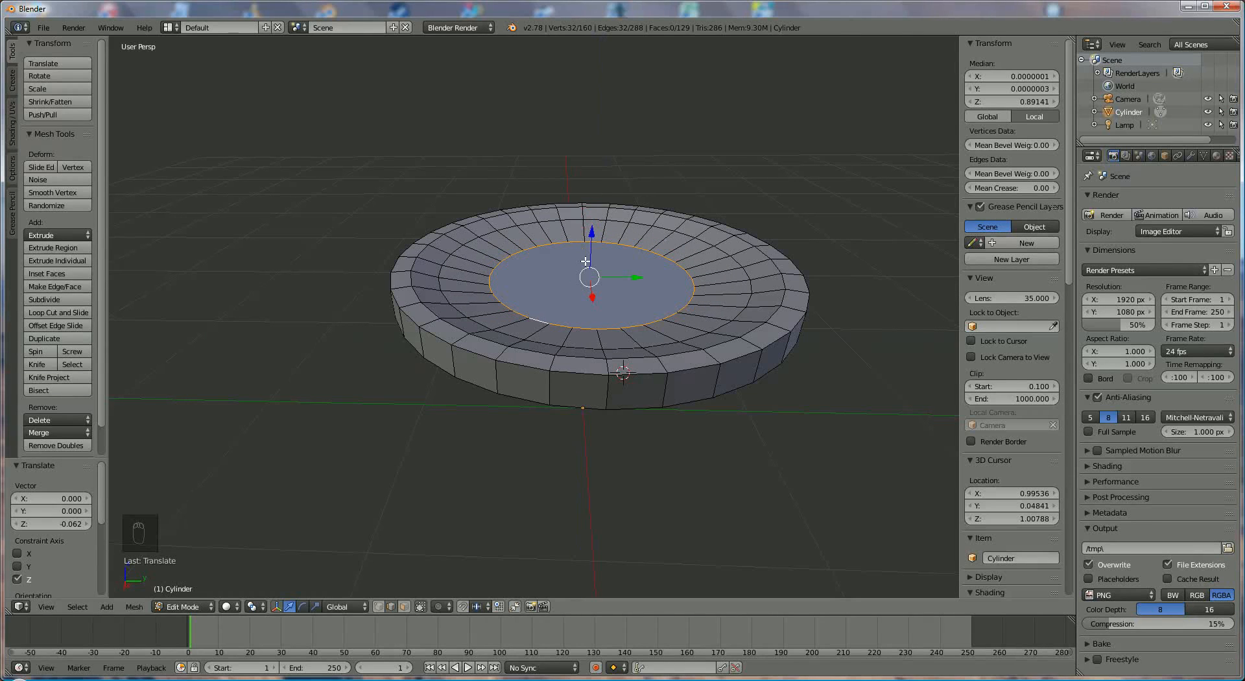
Extrude the inner loop inward at about 0.605 scale, lowered about 0.034 along Z, and fill the remaining centre hole with a face
key("e")
key("s")
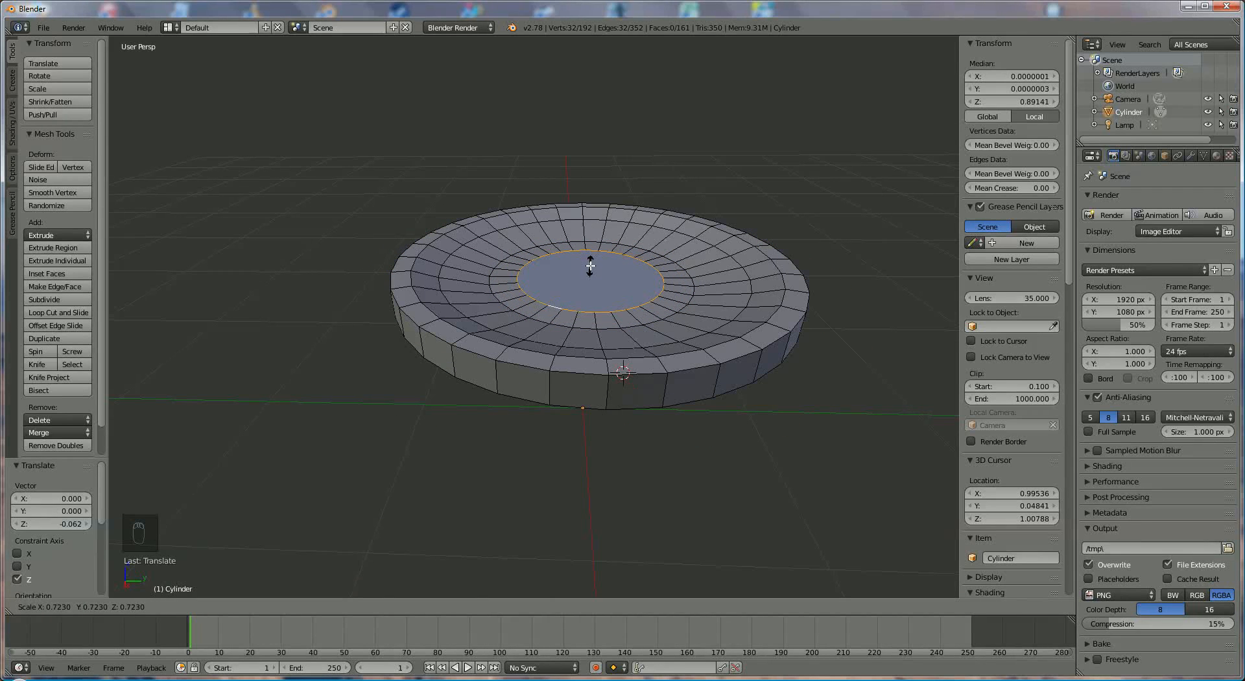
left_click(591, 266)
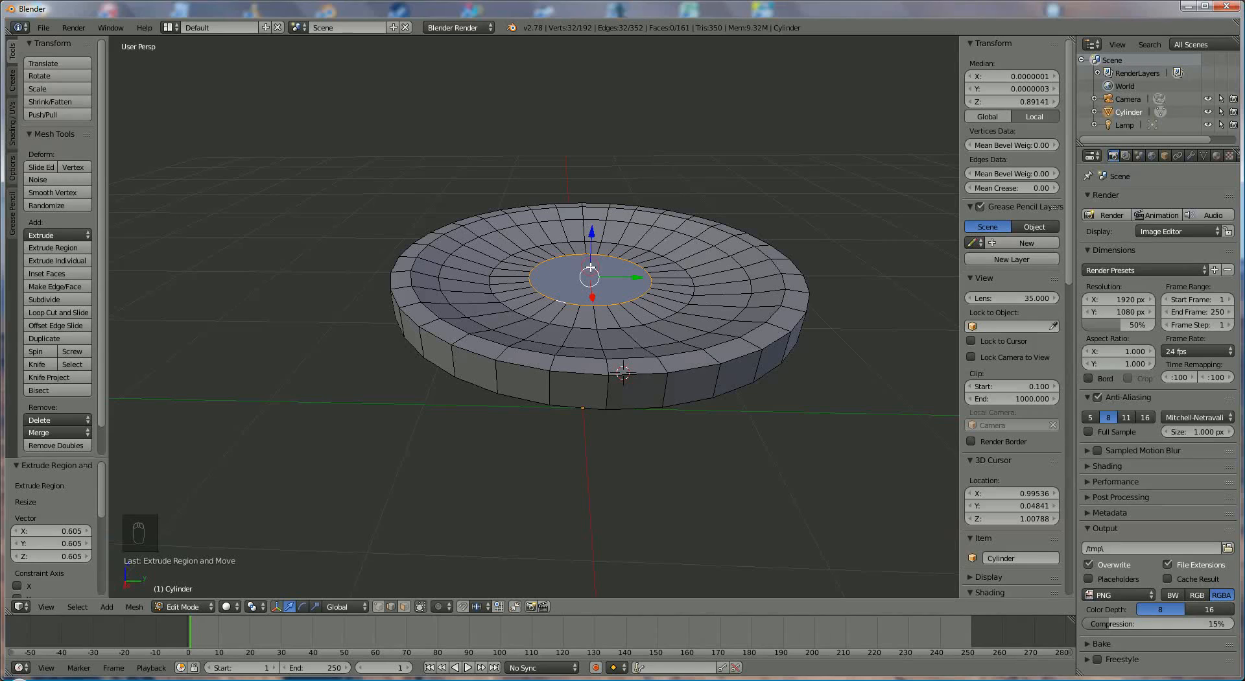
left_click_drag(591, 233, 591, 239)
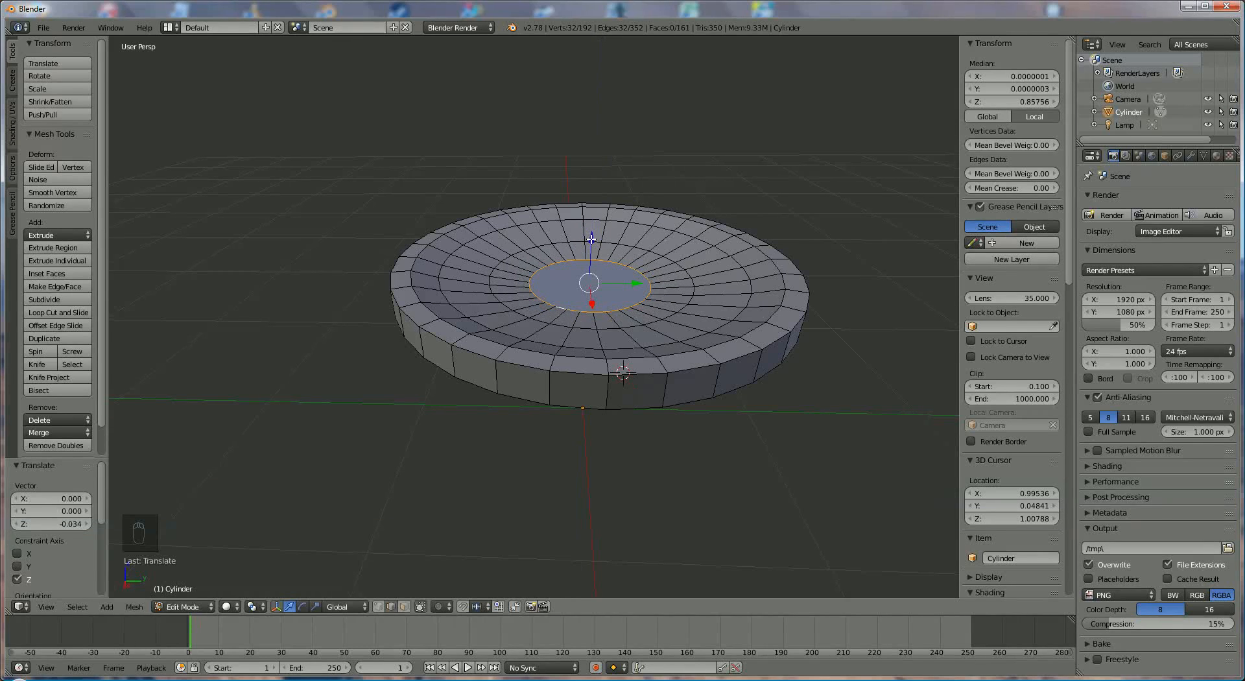
key("f")
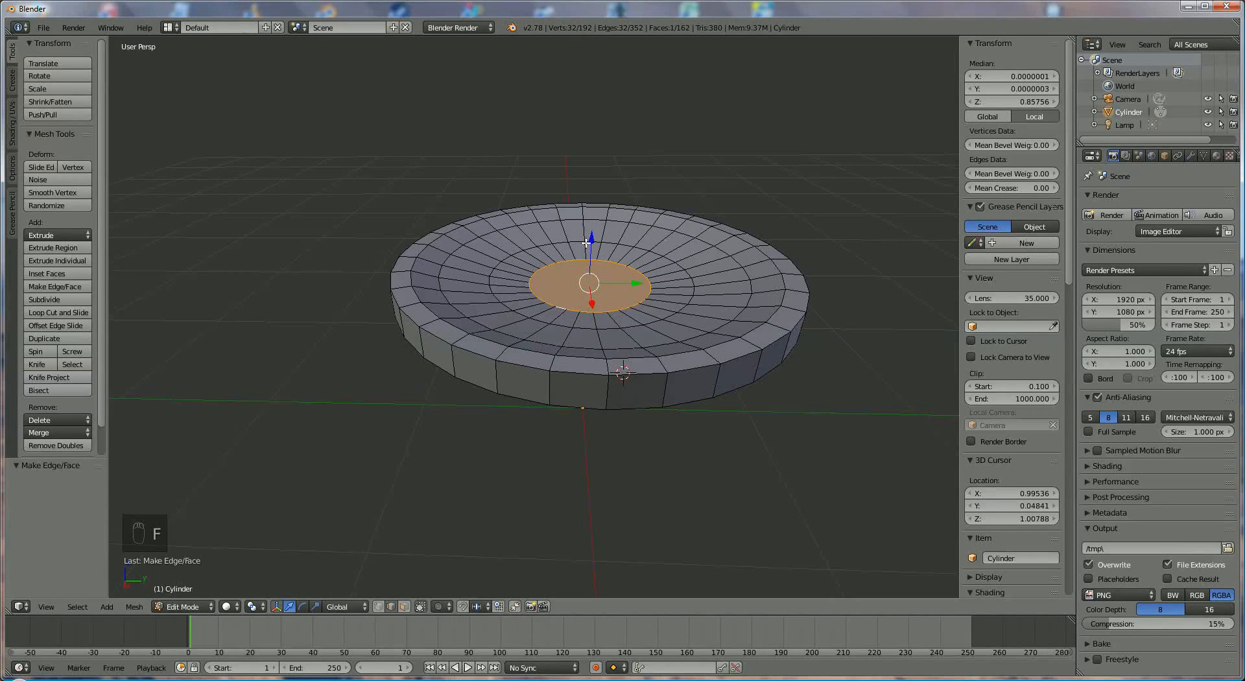
In face selection, extrude the disc's underside face downward about 1.103 and scale the new bottom face to about 0.312 to form a cone
middle_click_drag(621, 303, 614, 270)
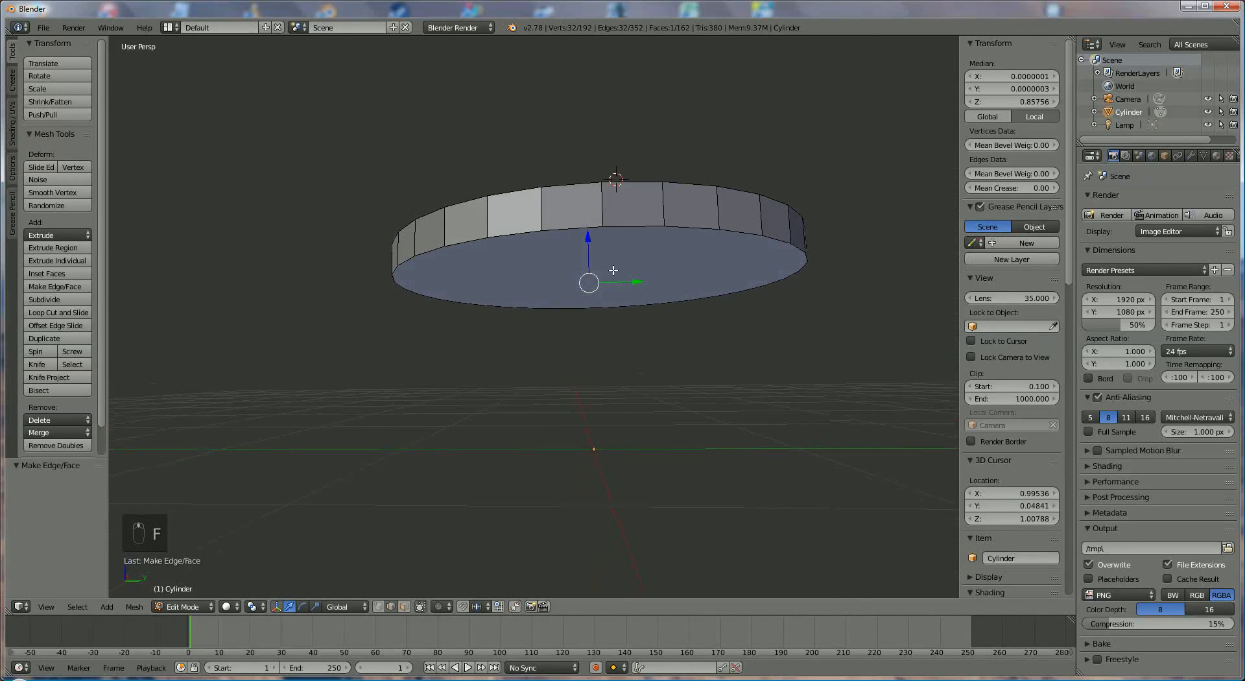
left_click(404, 606)
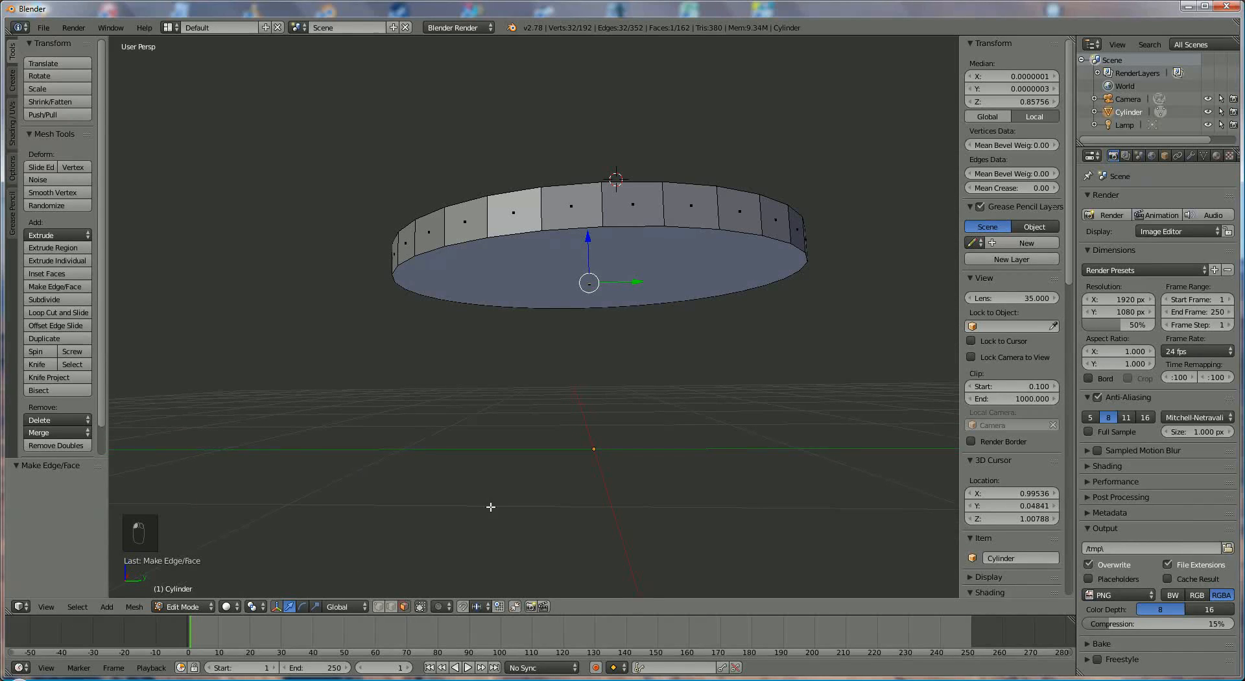
right_click(636, 265)
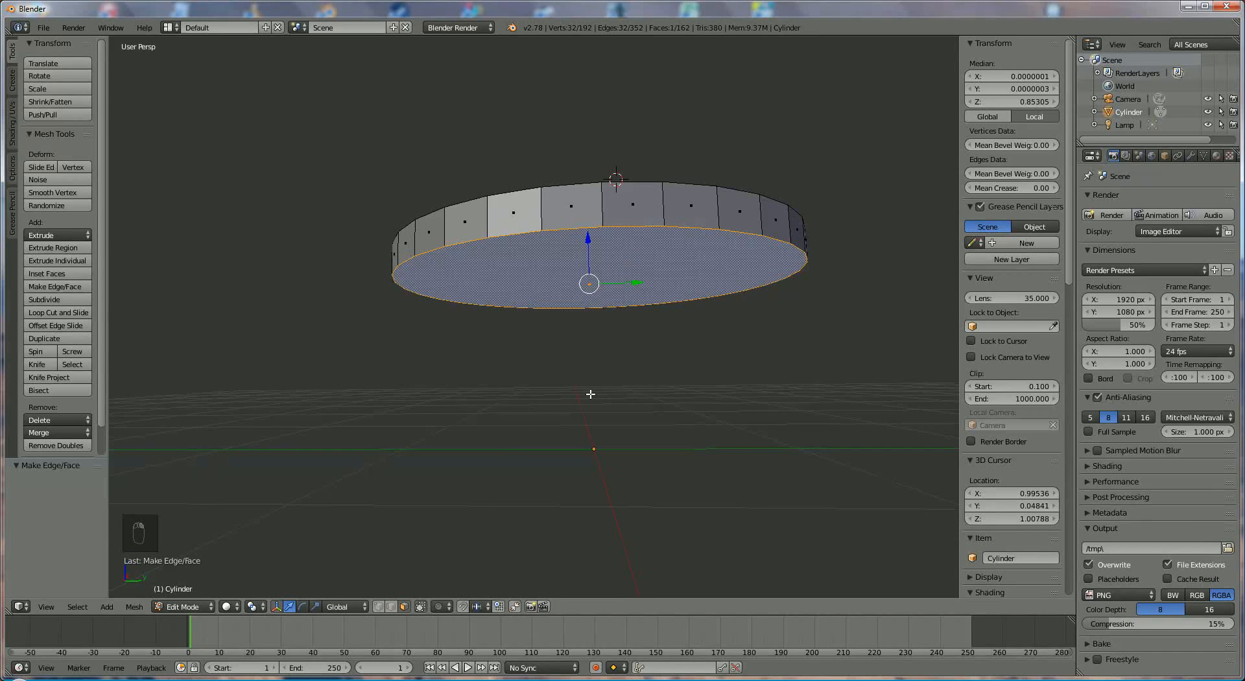
scroll(651, 383, "down", 2)
middle_click_drag(650, 384, 665, 304)
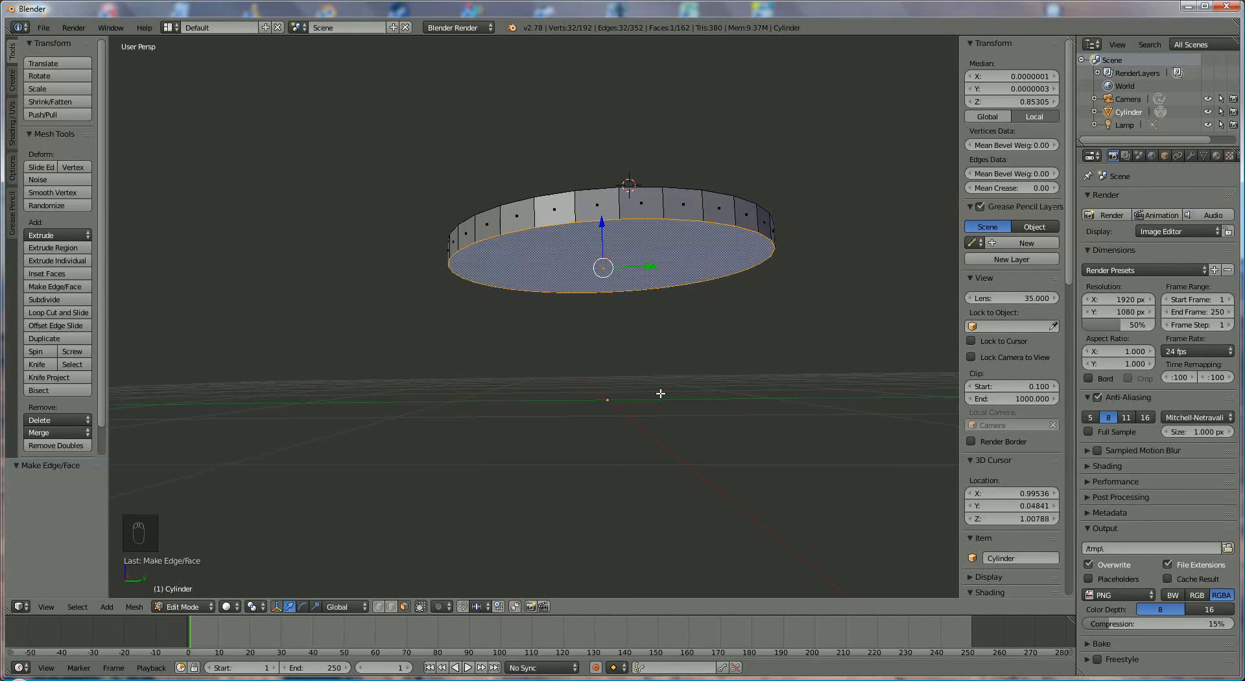
key("e")
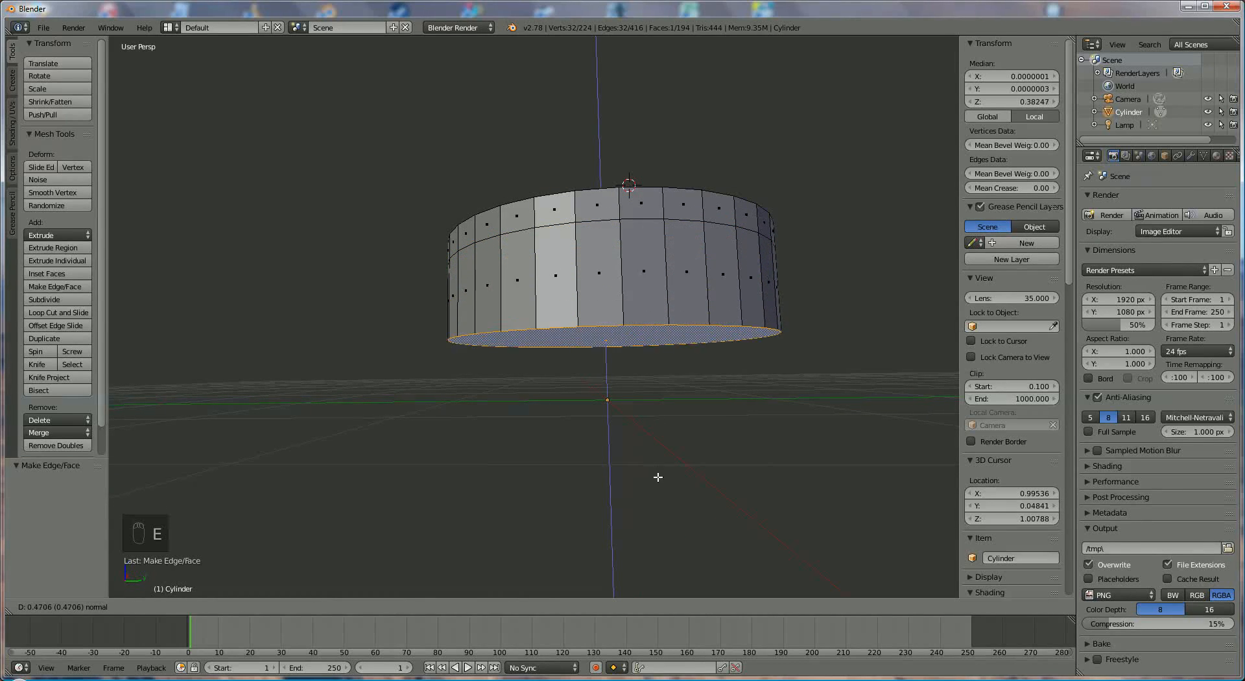
left_click(668, 565)
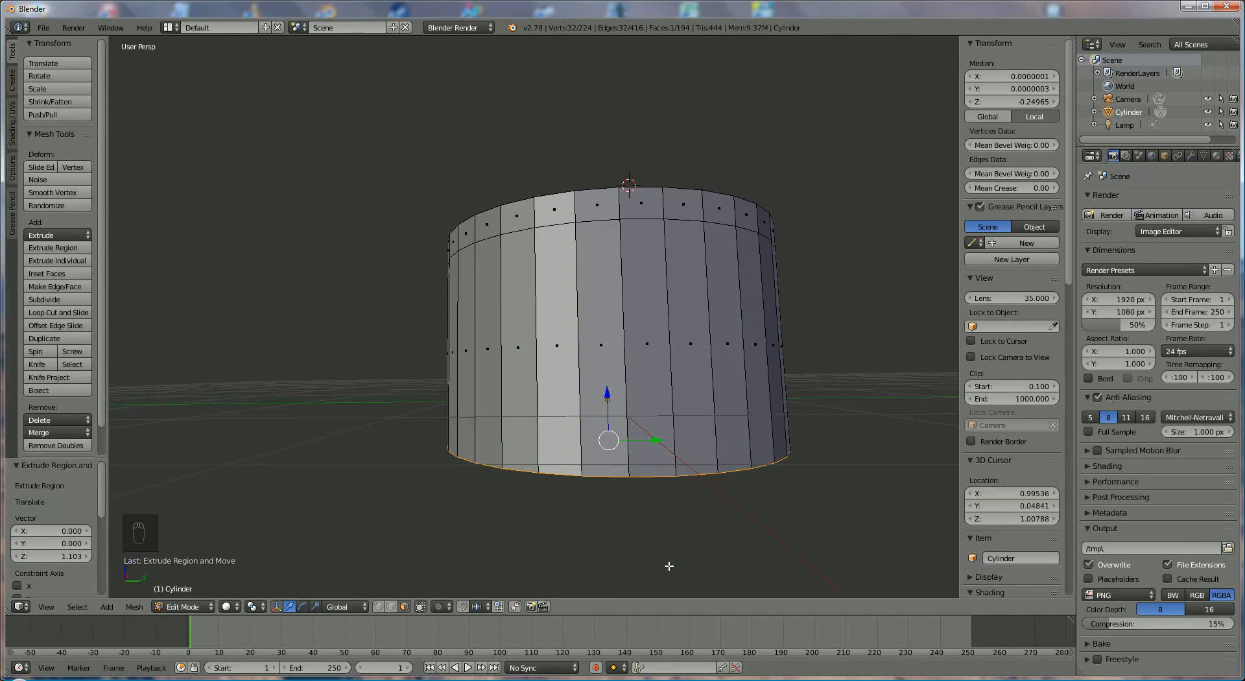
key("s")
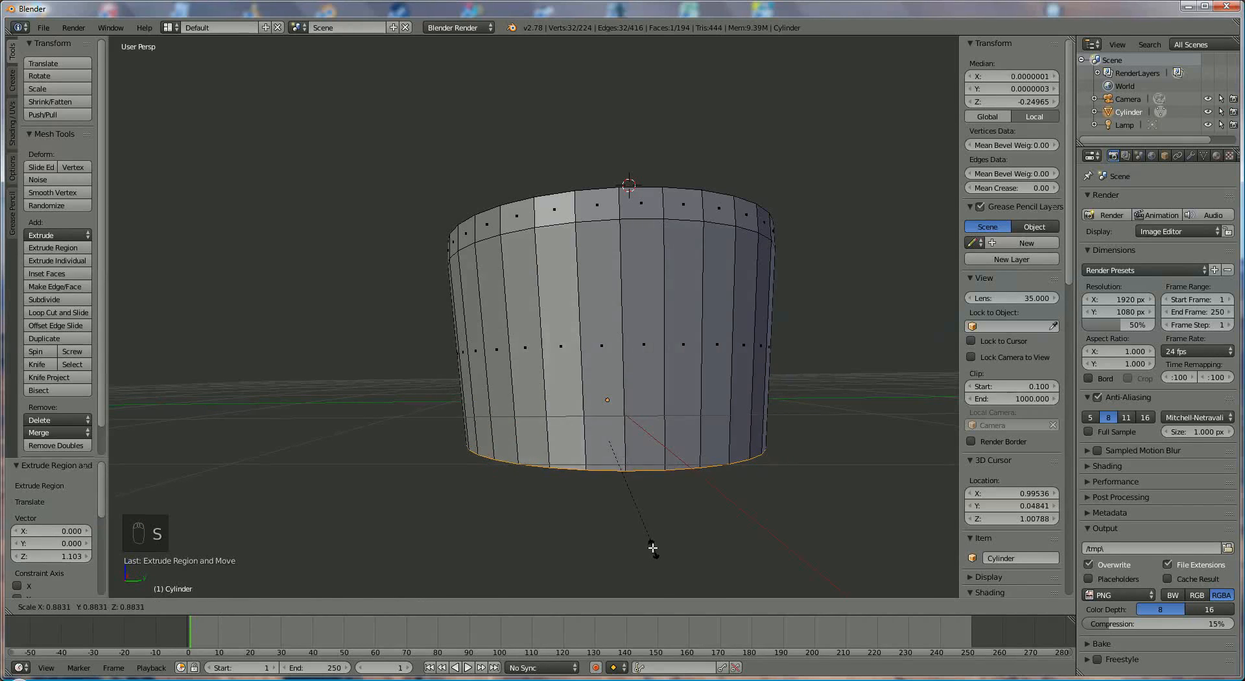
left_click(611, 484)
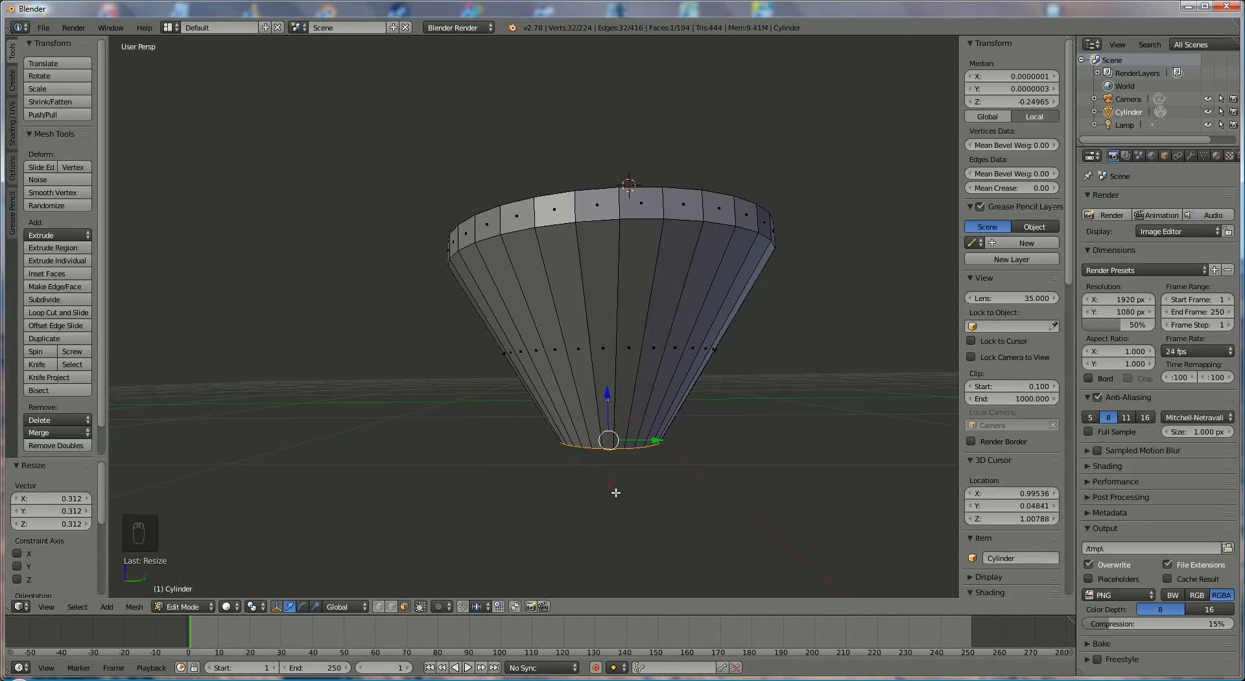
Extrude the cone's small bottom face about 5.395 downward to form a long shaft
scroll(680, 485, "down", 2)
middle_click_drag(680, 456, 658, 292)
scroll(703, 414, "down", 1, "shift")
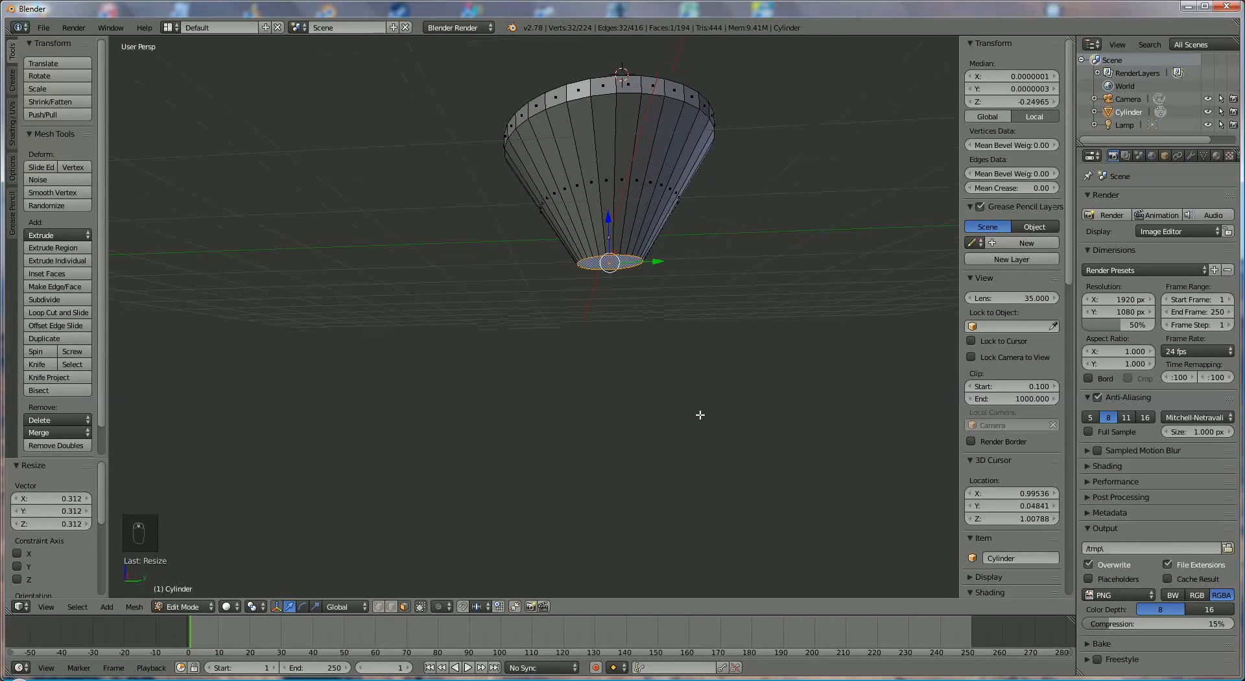
scroll(700, 414, "down", 1)
middle_click_drag(703, 355, 675, 394, "shift")
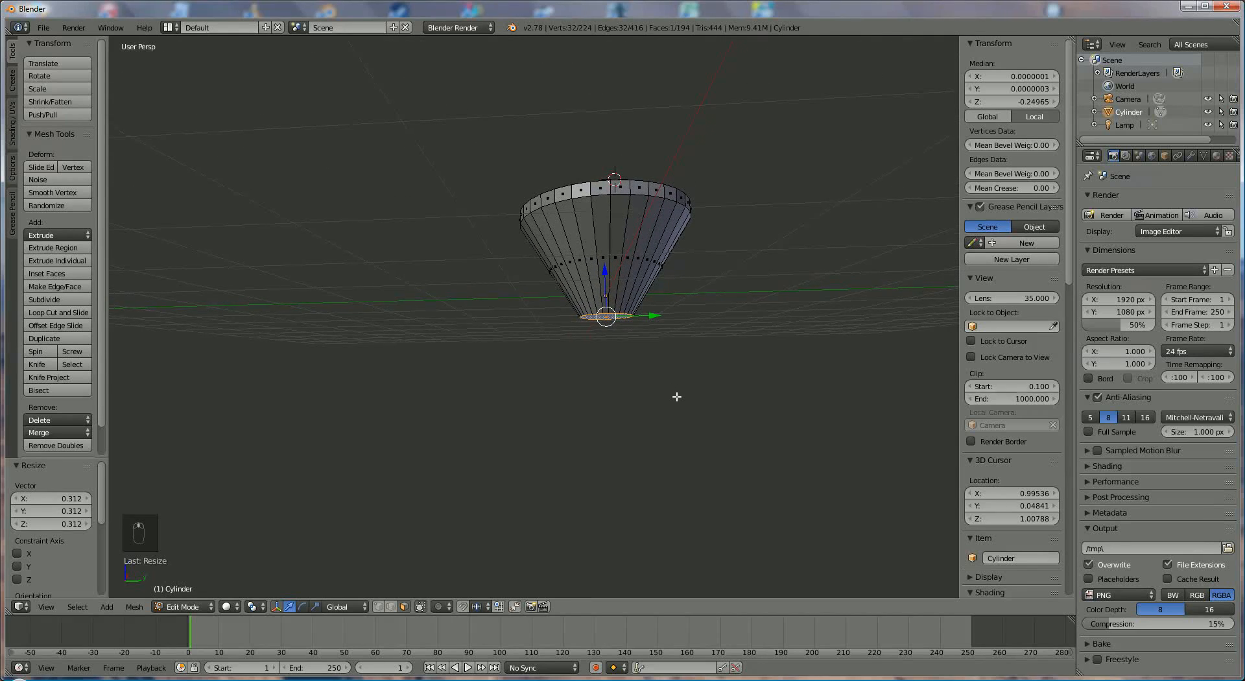
scroll(676, 404, "down", 2)
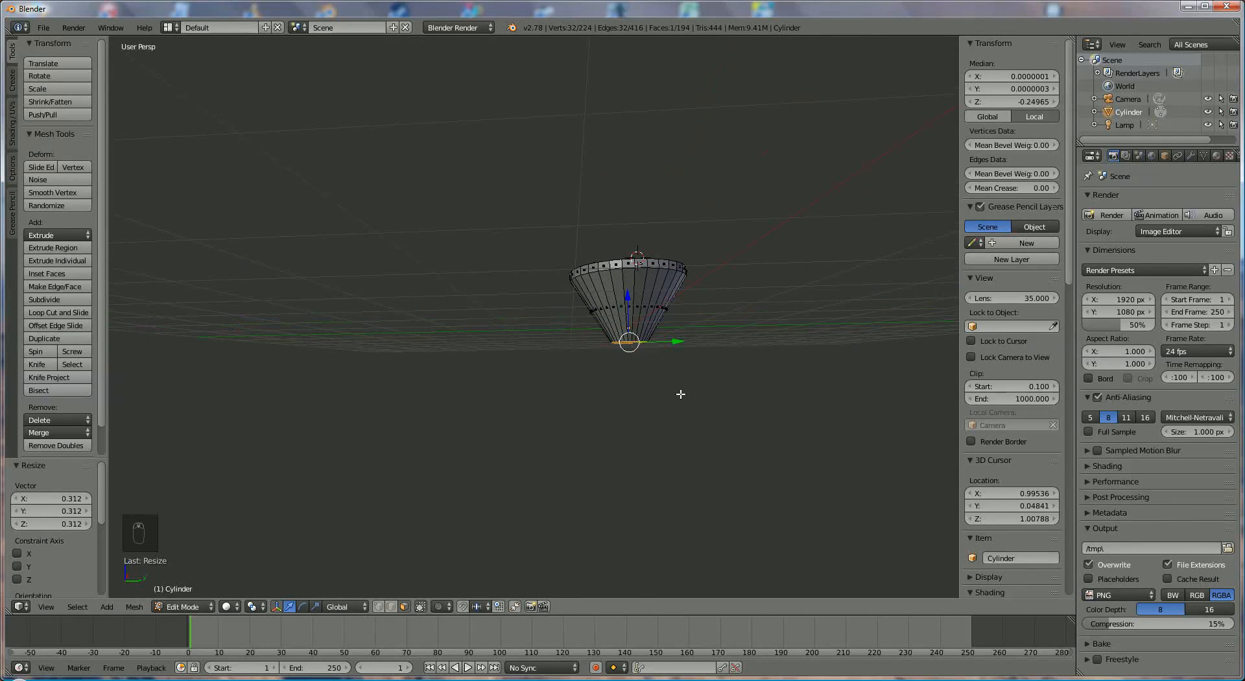
key("e")
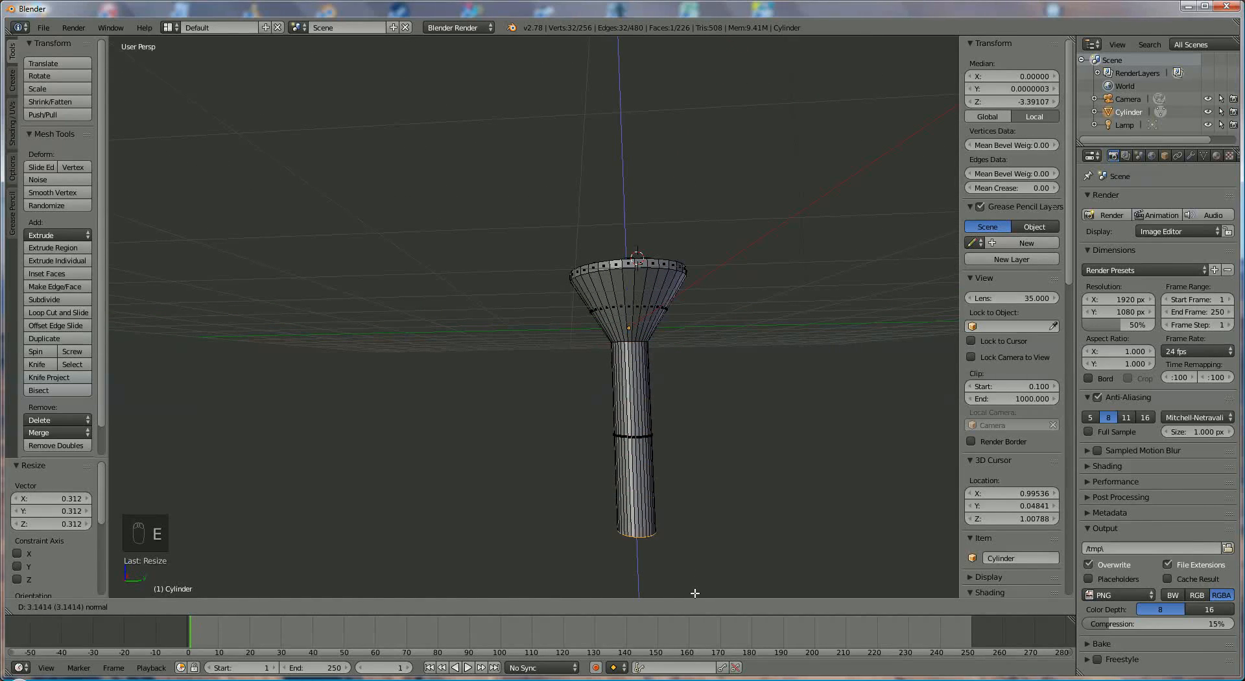
left_click(706, 171)
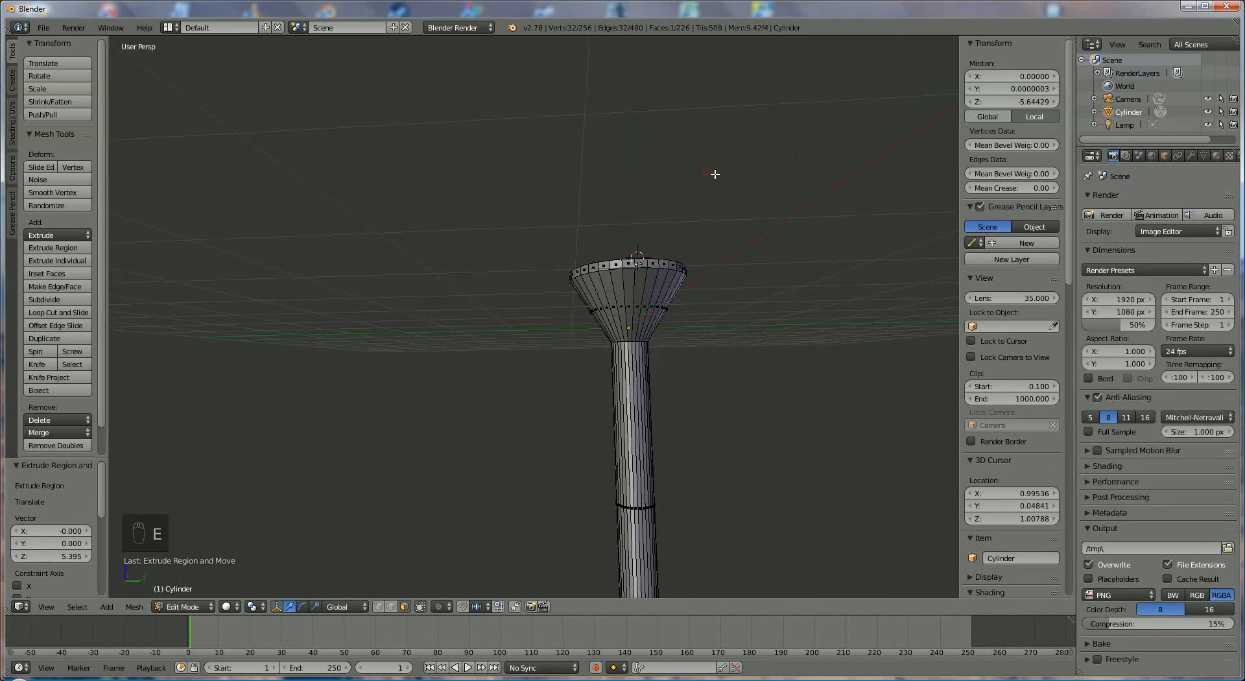
Scale the shaft's bottom face to about 0.706 so the shaft tapers
scroll(717, 244, "down", 3)
mouse_move(717, 236)
middle_mouse_down()
mouse_move(673, 136)
mouse_move(712, 203)
mouse_move(712, 233)
middle_mouse_up()
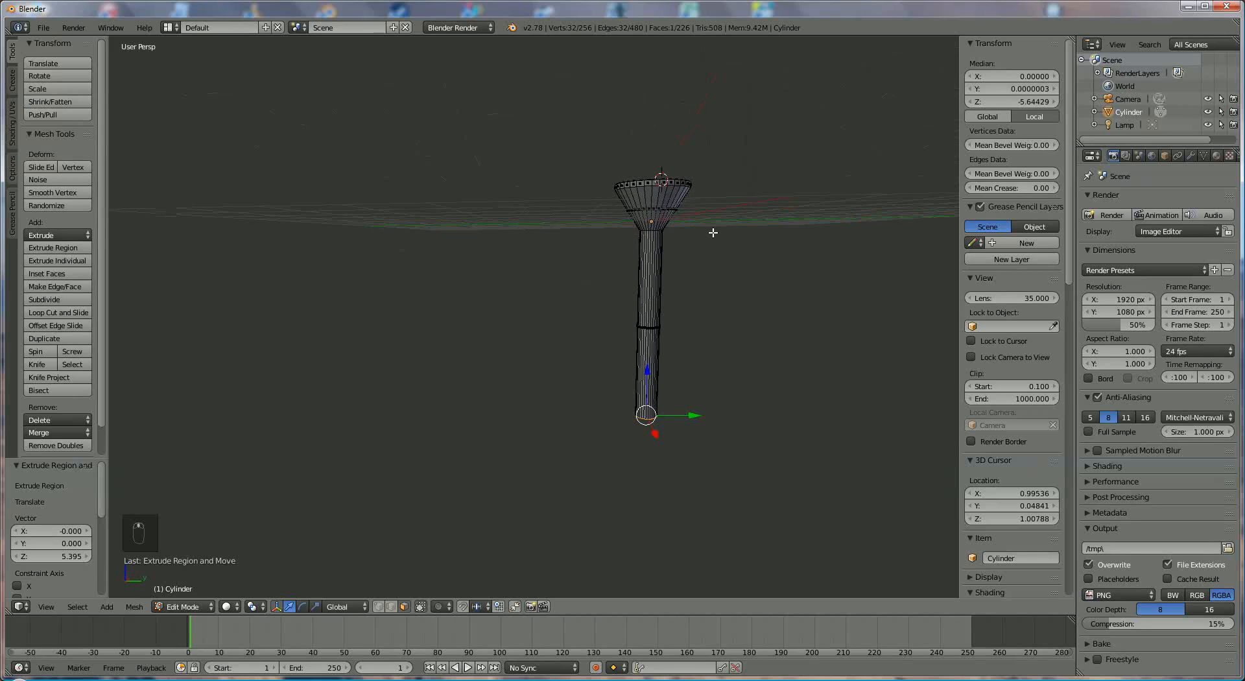
scroll(714, 232, "down", 1)
scroll(714, 232, "up", 1)
scroll(733, 408, "up", 2)
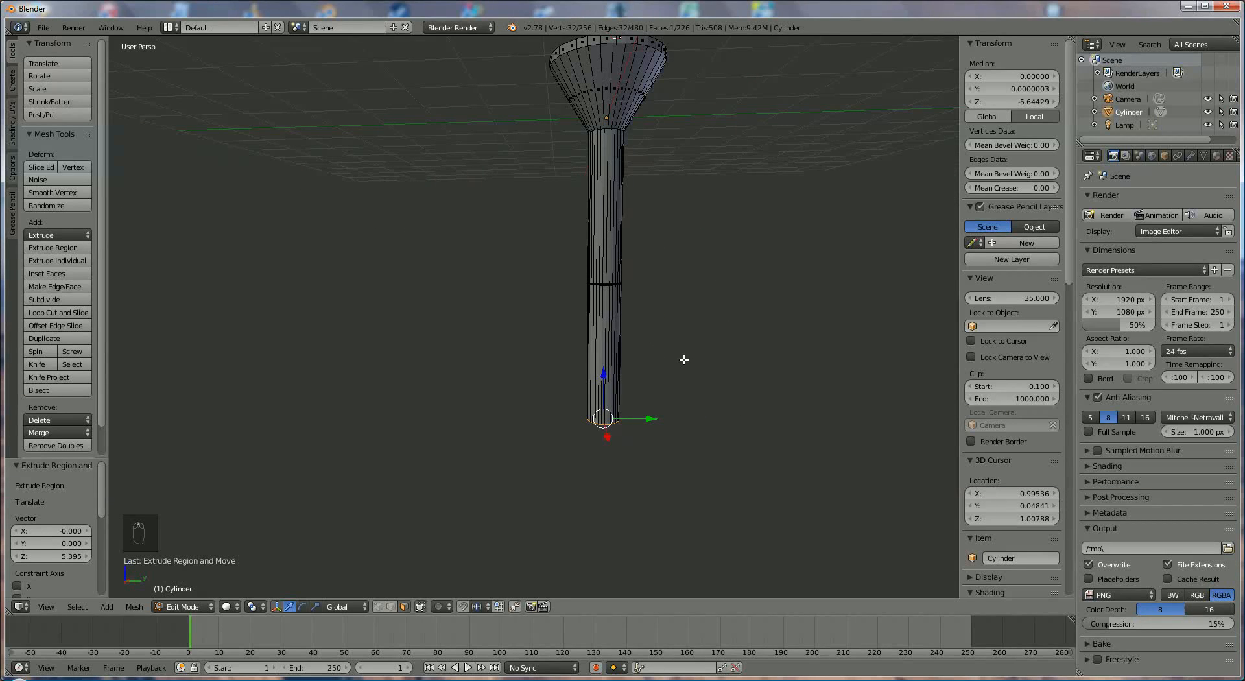
key("s")
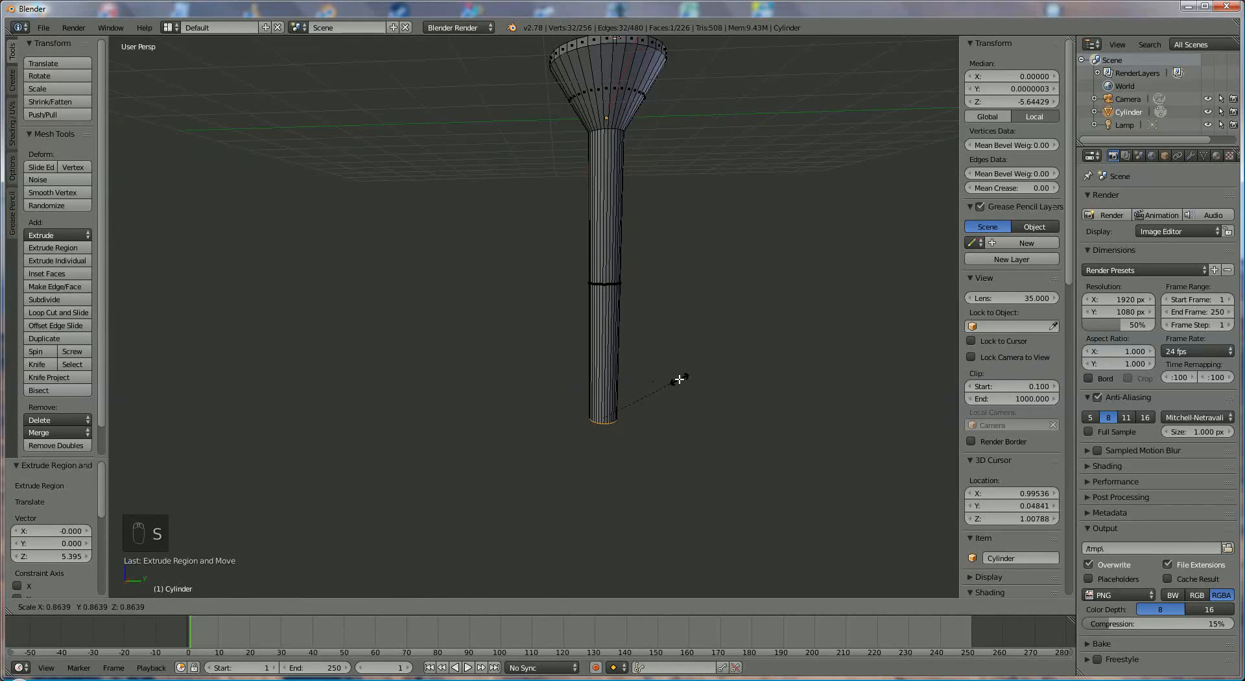
left_click(667, 388)
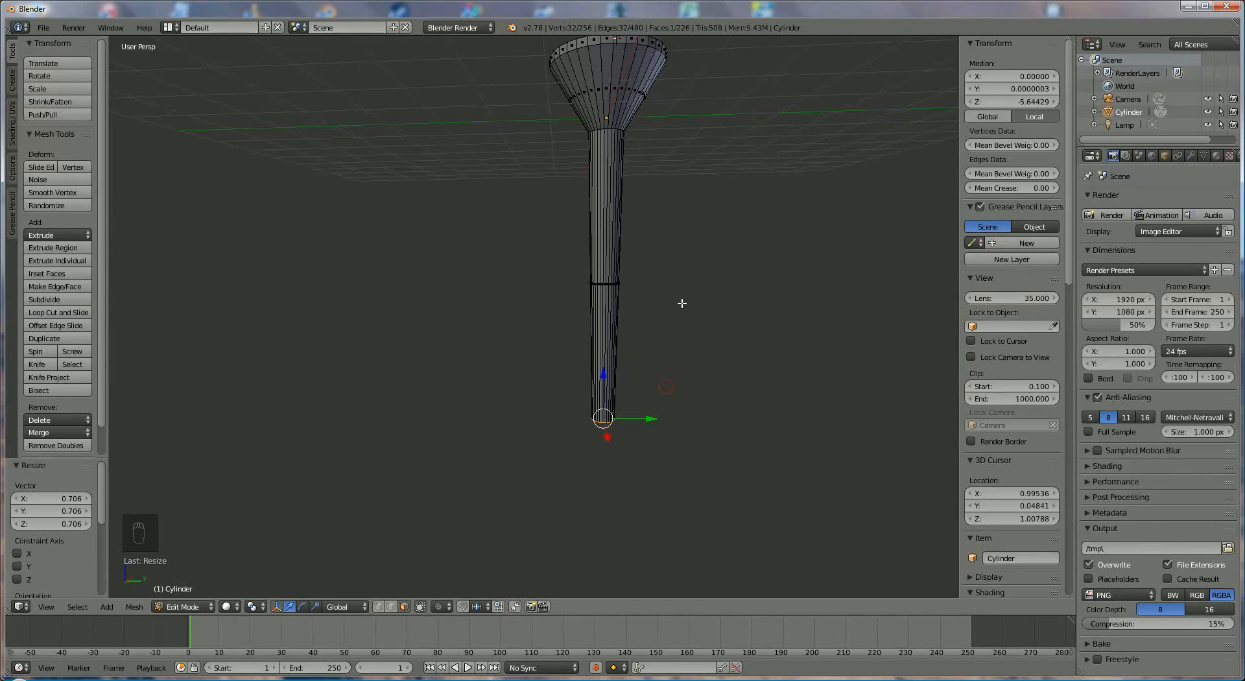
Extrude the shaft's bottom face about 0.787 further down and scale its end to about 0.106 to form a pointed tip
middle_click_drag(676, 349, 733, 202, "shift")
scroll(711, 254, "up", 1)
scroll(715, 257, "up", 2)
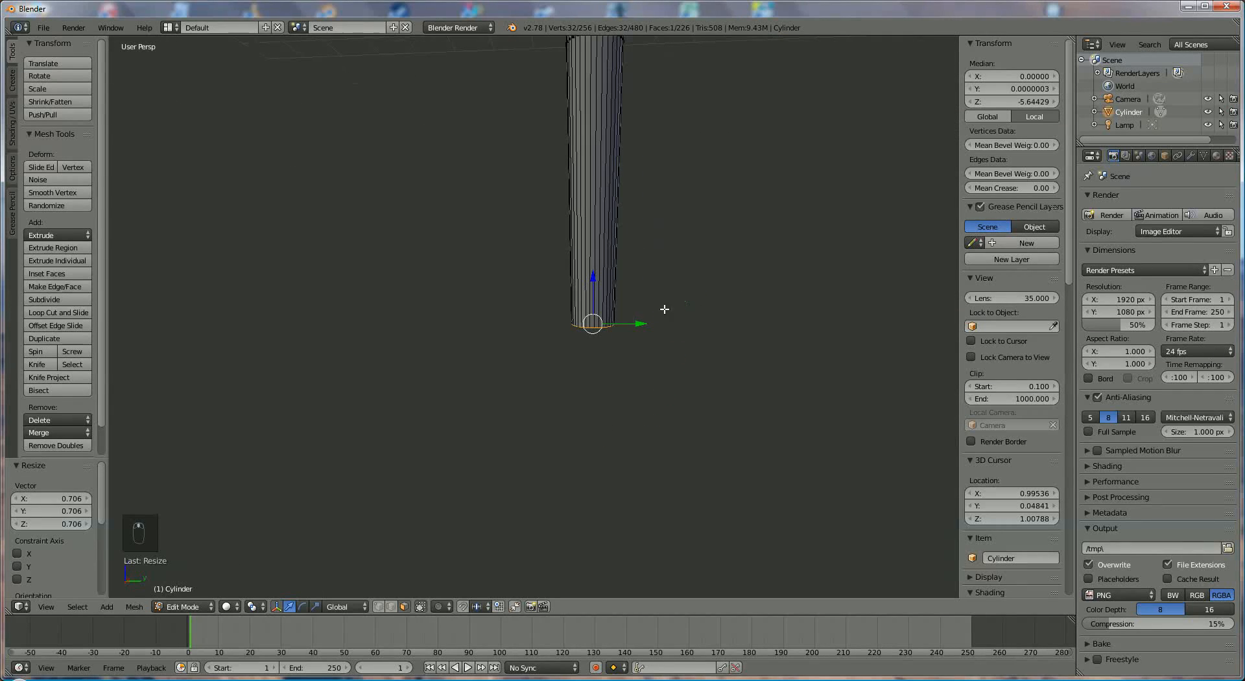
middle_click_drag(638, 280, 687, 278)
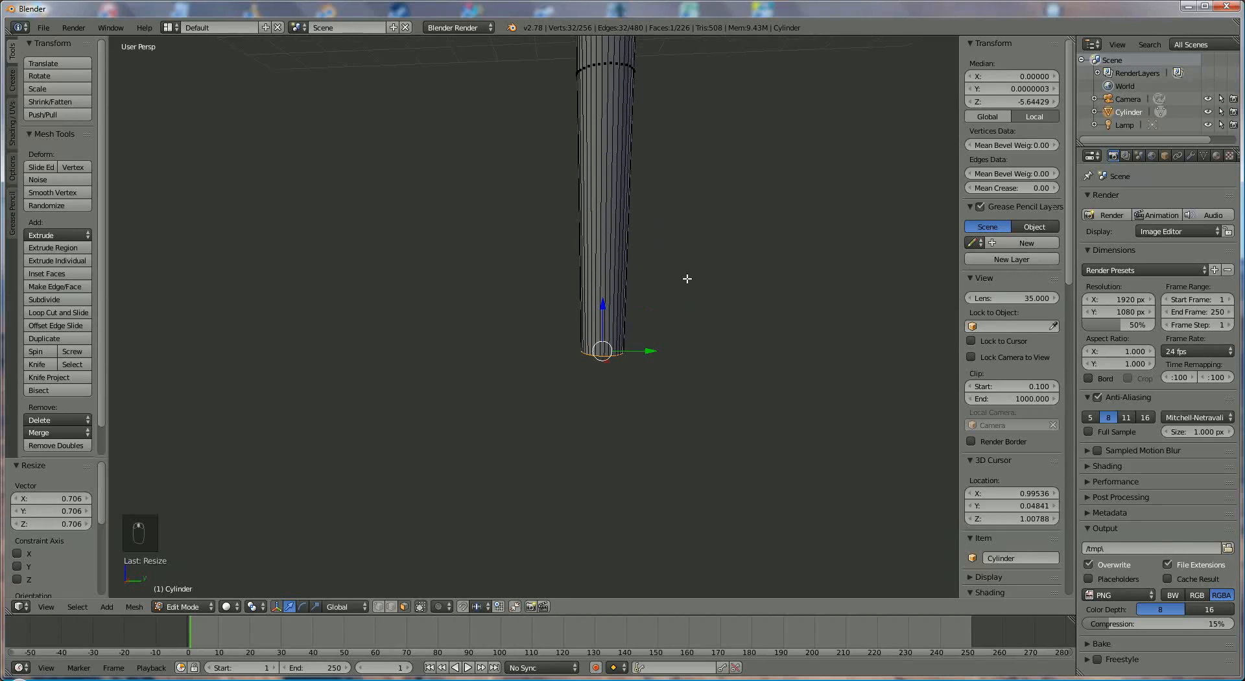
key("e")
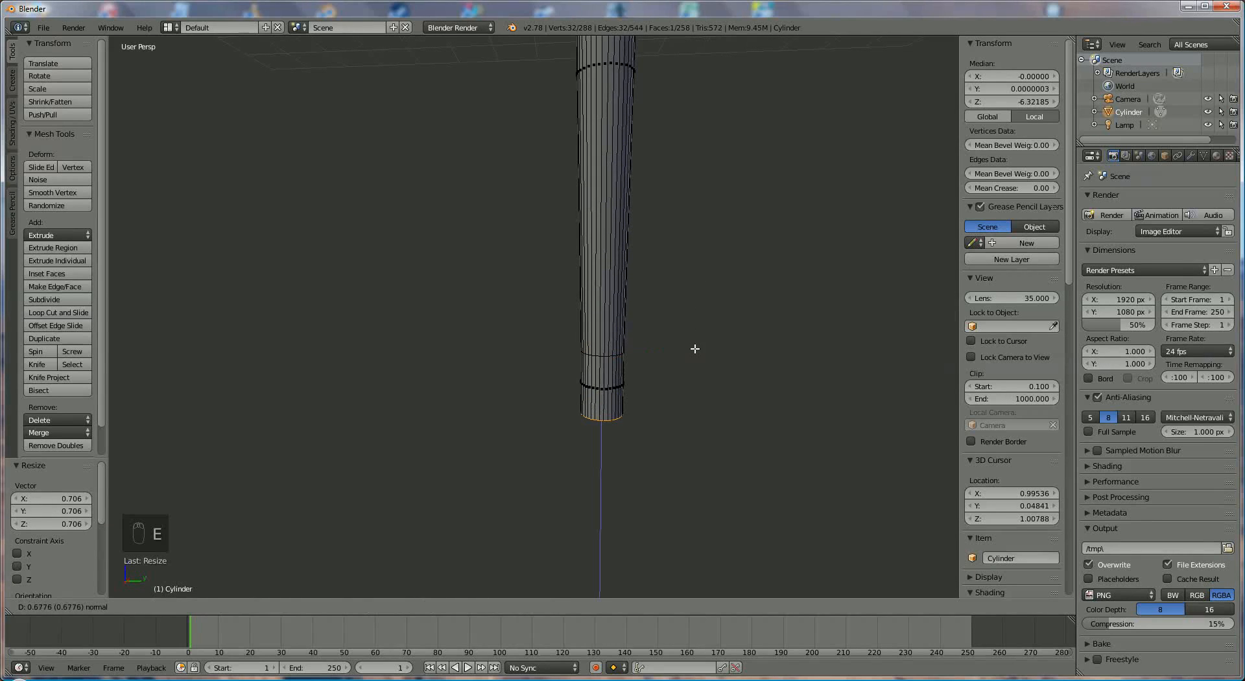
left_click(695, 355)
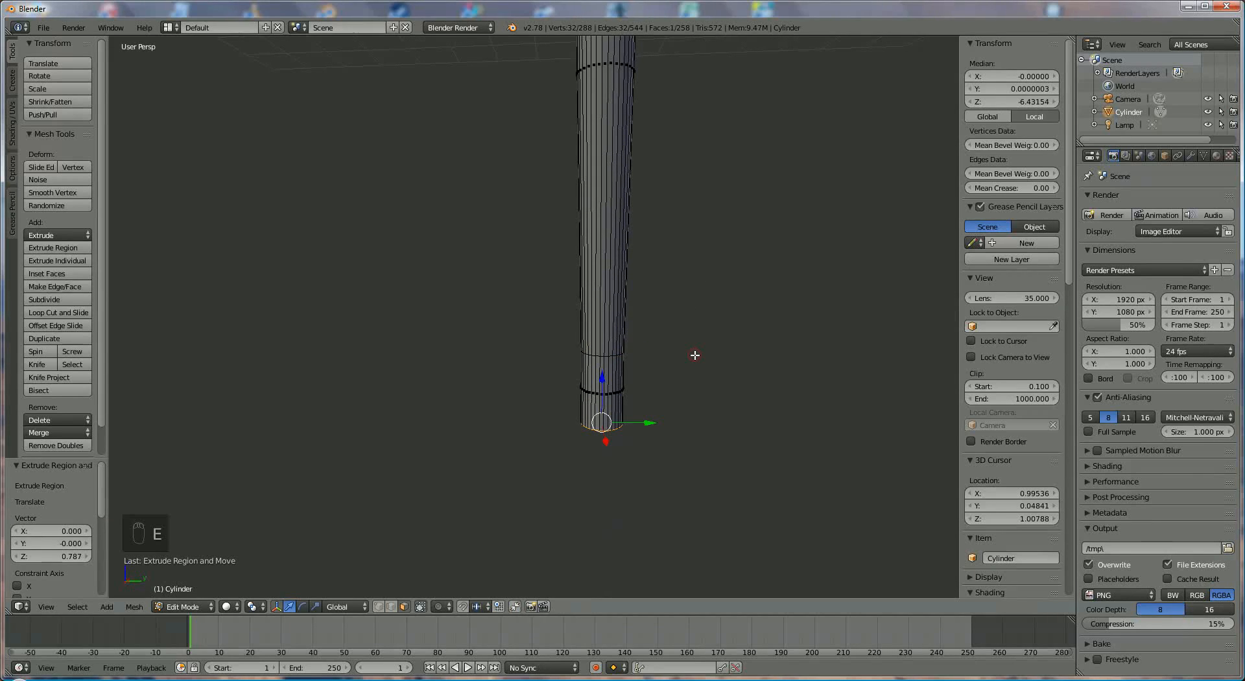
key("s")
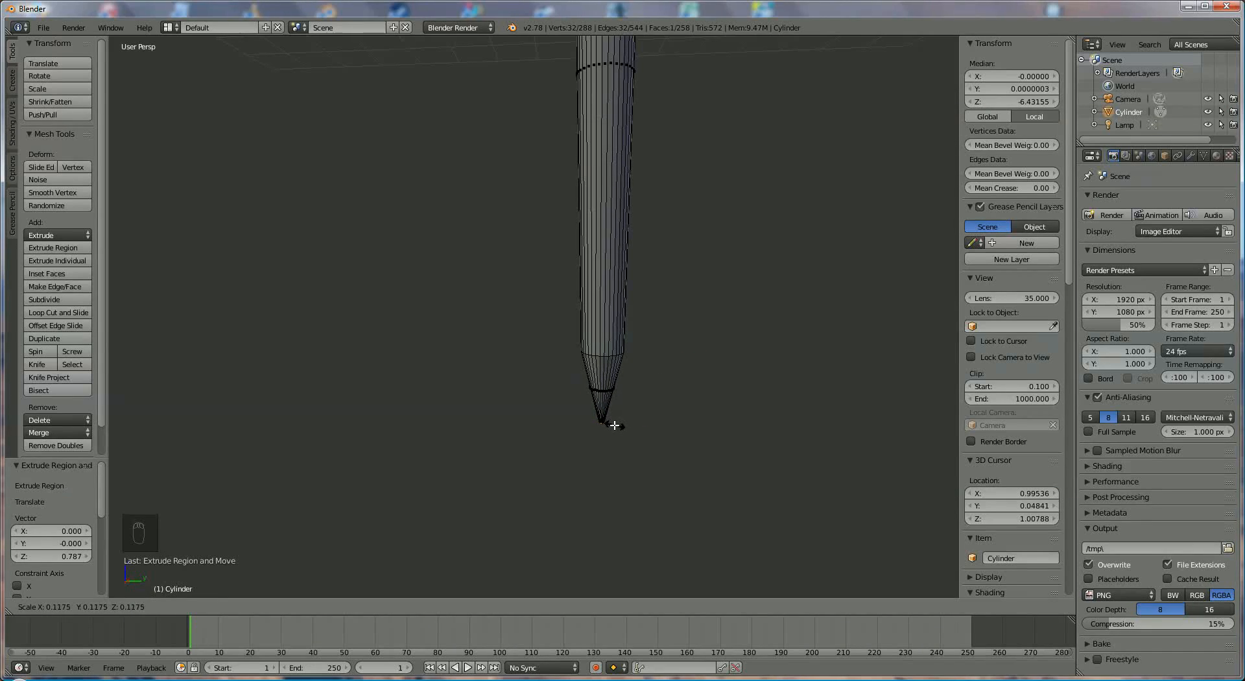
left_click(614, 425)
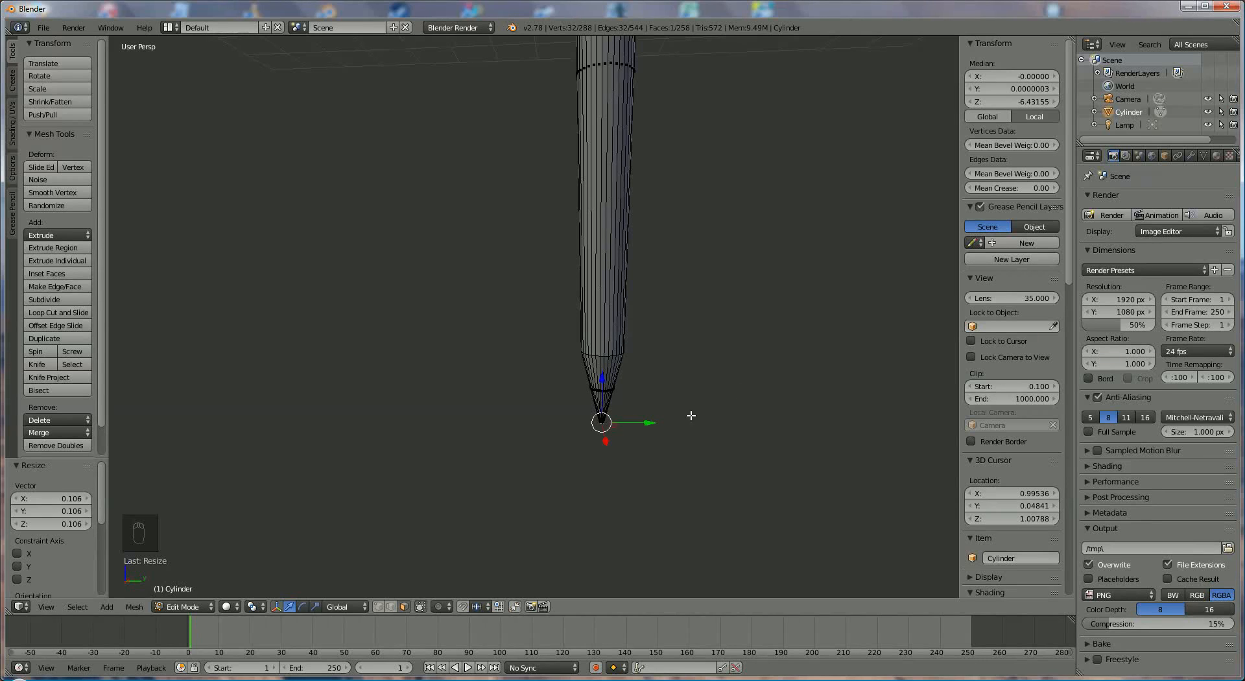
Select the round centre face of the dished top and lower it about 0.051 along Z
scroll(688, 209, "up", 3)
scroll(688, 209, "down", 4)
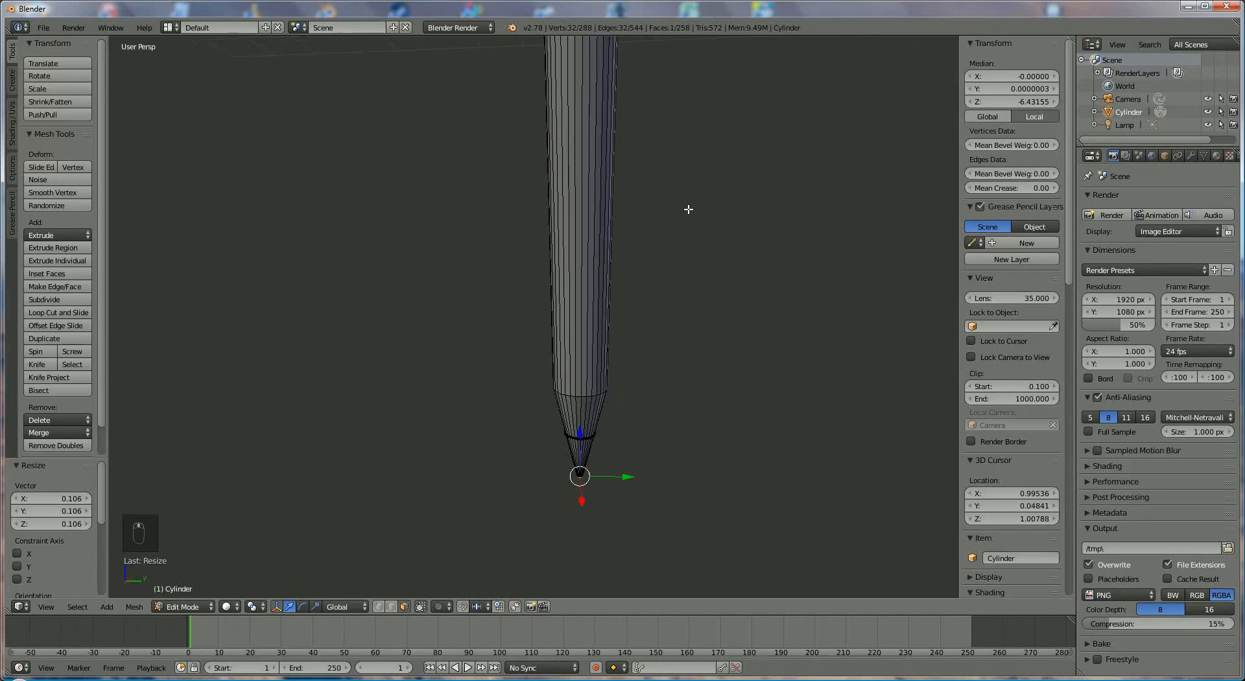
middle_click_drag(653, 130, 642, 445, "shift")
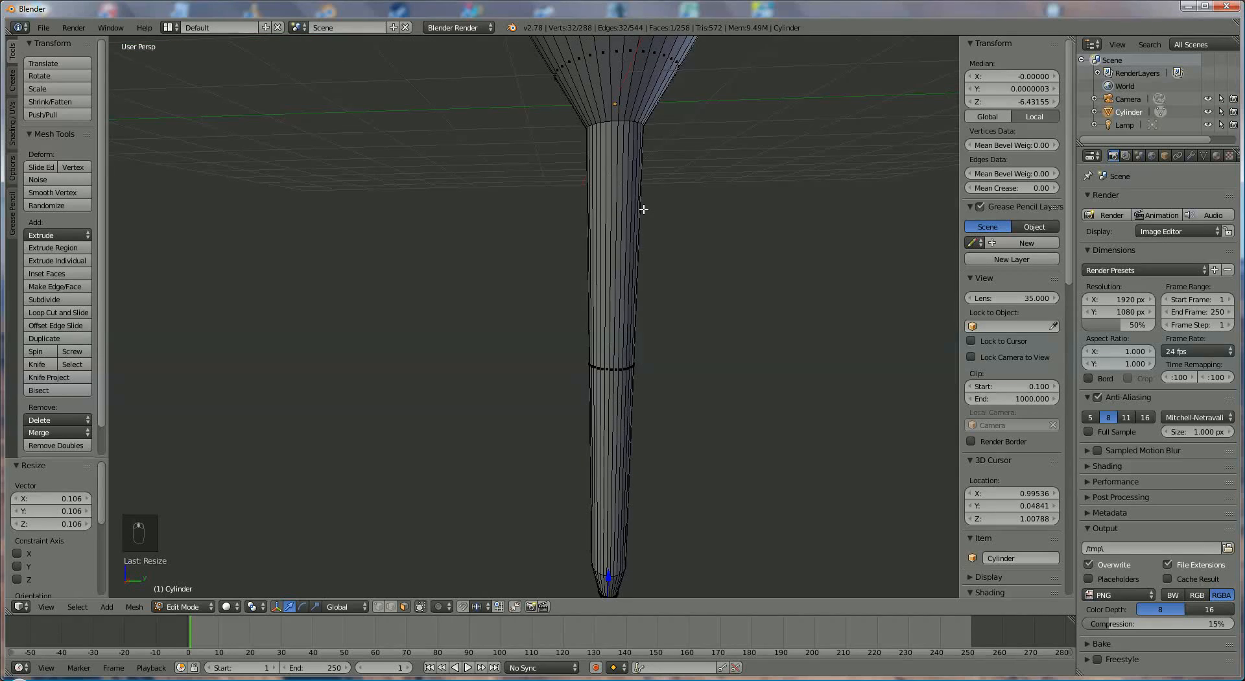
scroll(642, 208, "down", 4)
middle_click_drag(658, 186, 703, 263)
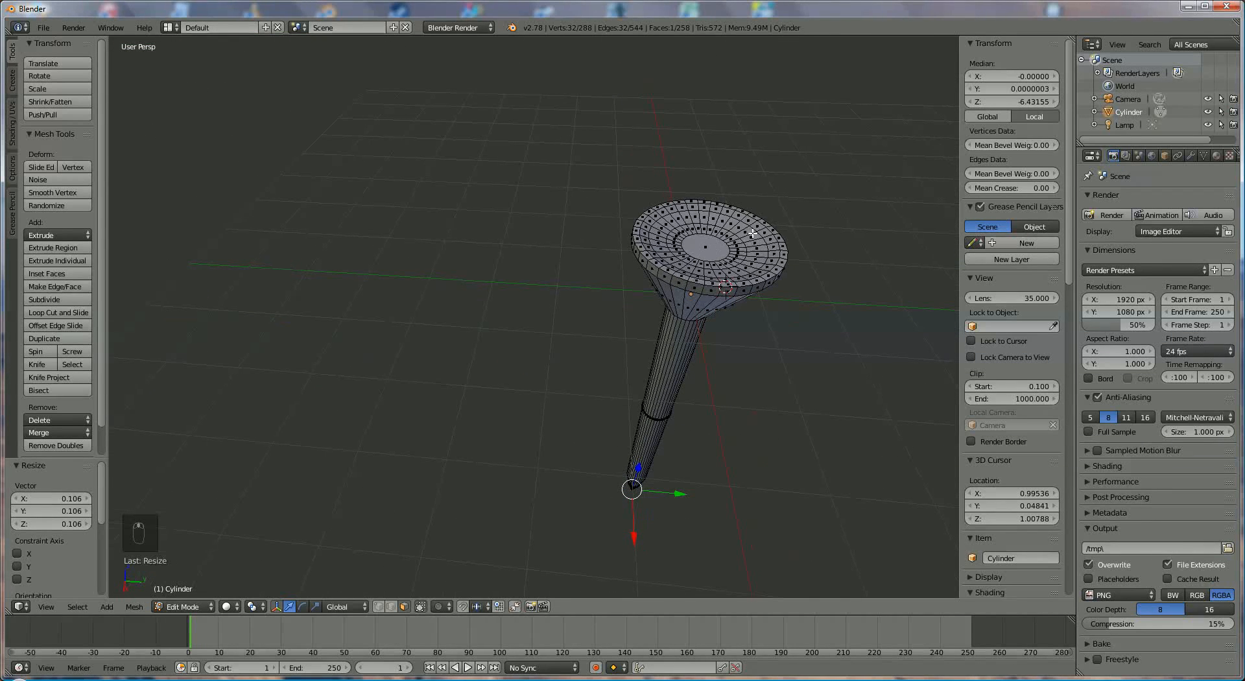
right_click(707, 249)
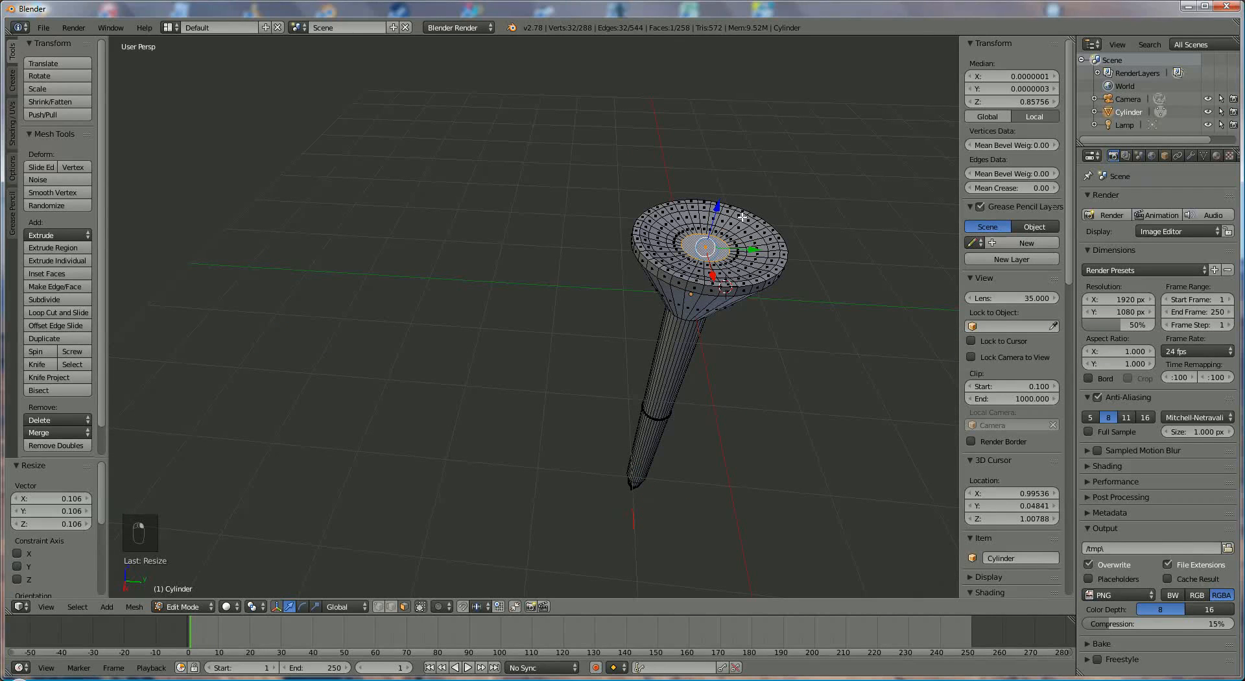
left_click_drag(713, 207, 716, 208)
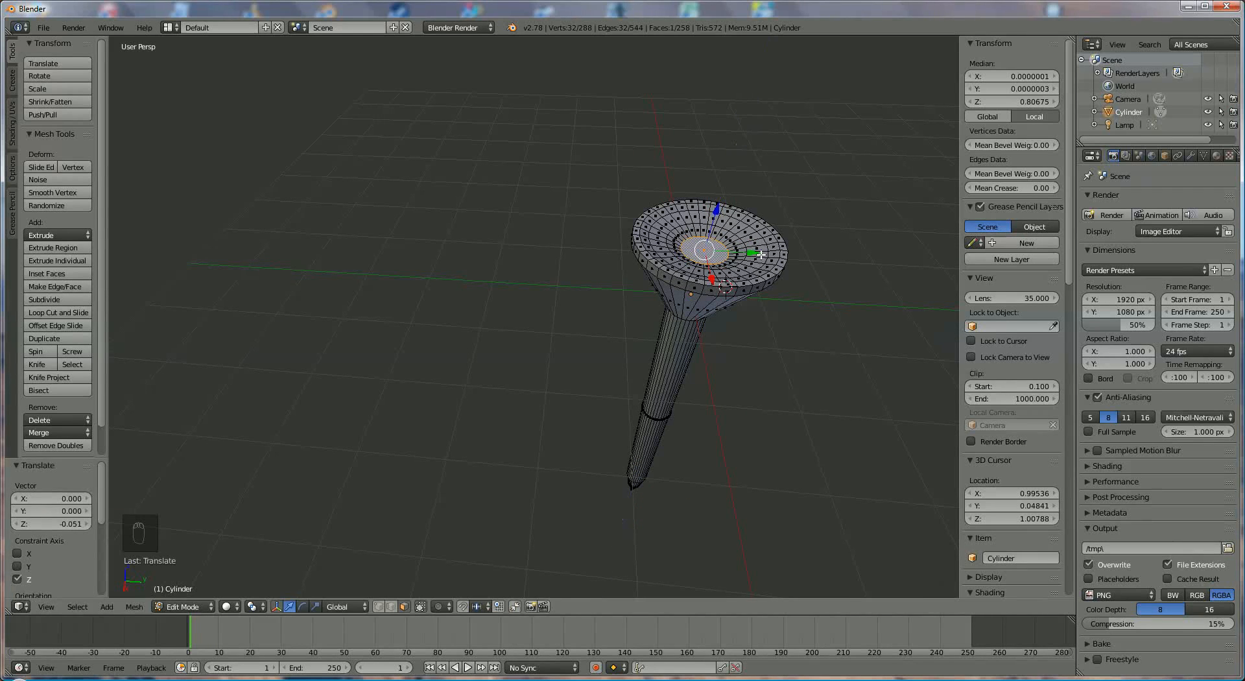
In edge selection, select the edge loop just outside the dish's centre face and lower it about 0.036 along Z
scroll(753, 253, "up", 2)
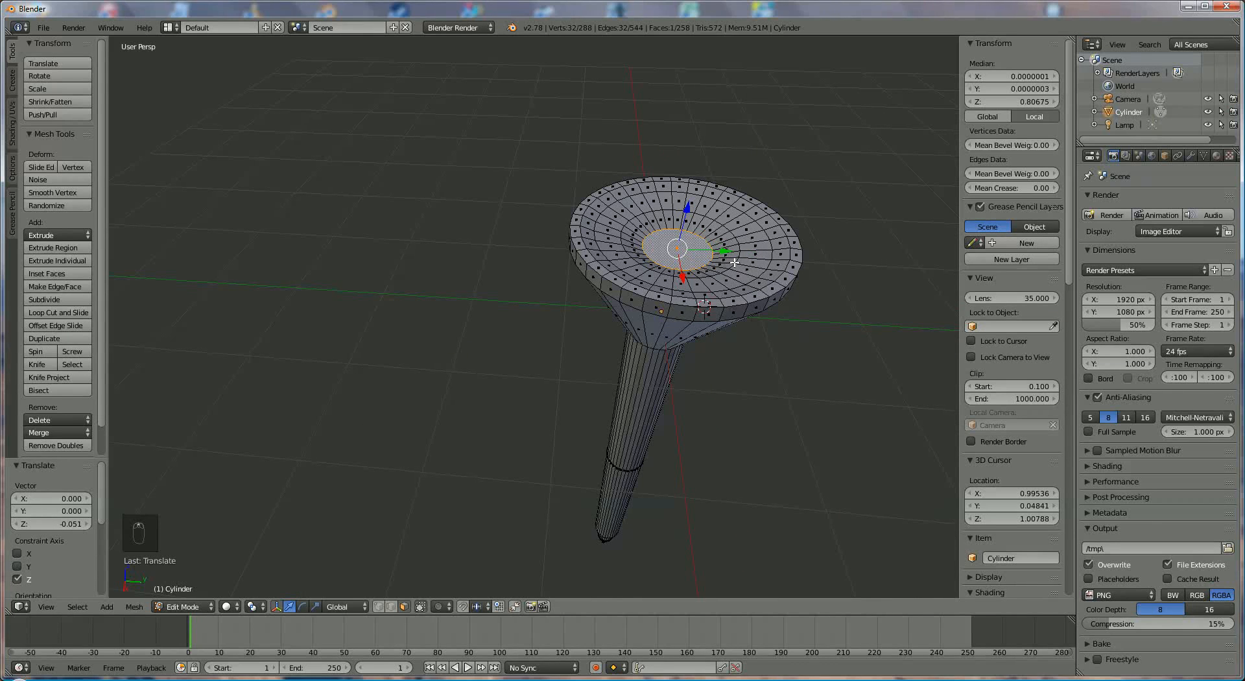
scroll(752, 251, "up", 3)
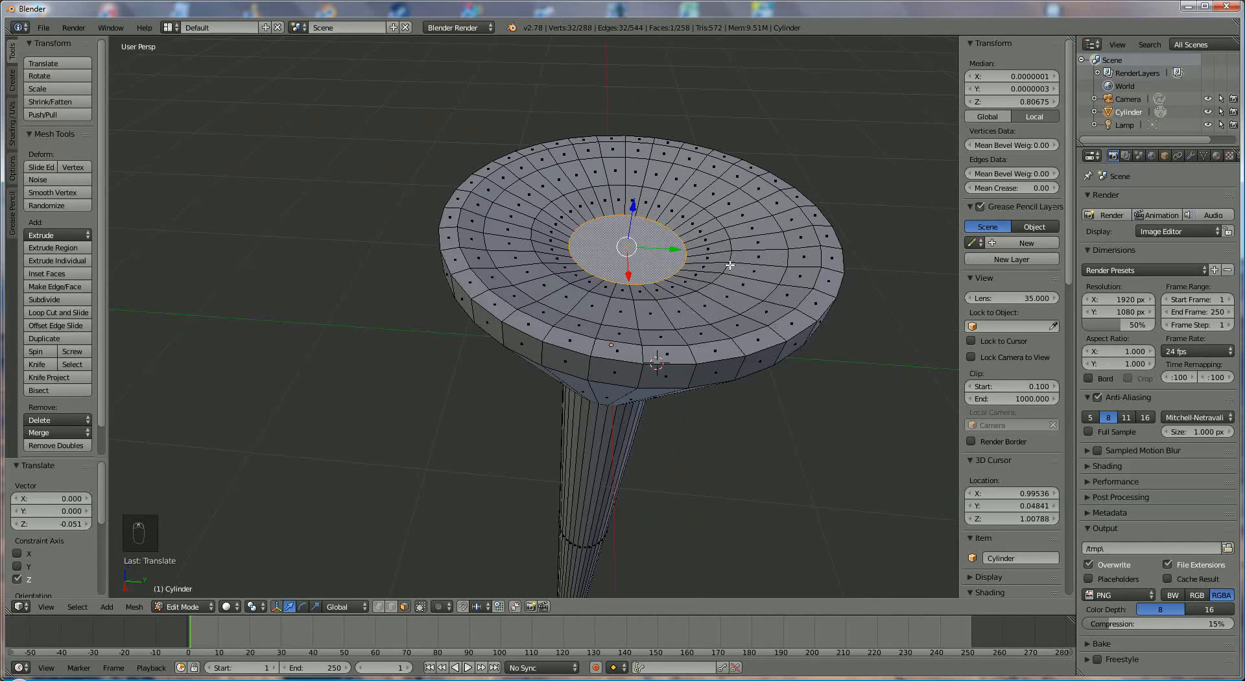
right_click(730, 272)
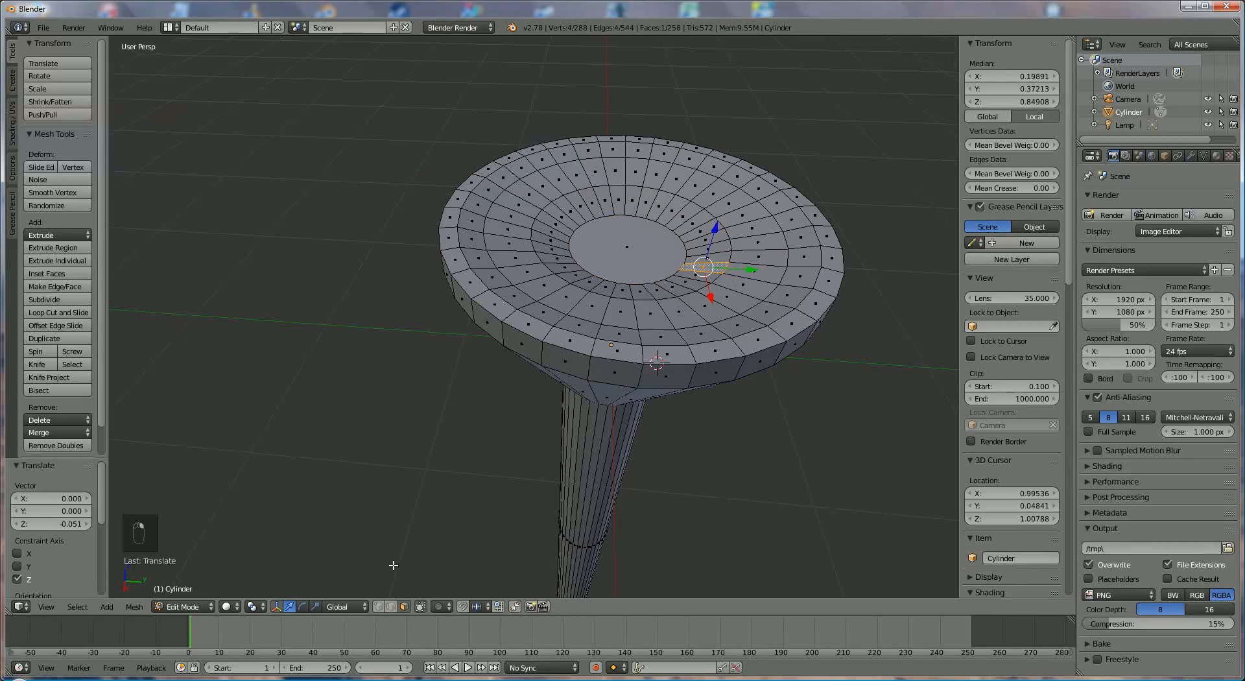
left_click(391, 606)
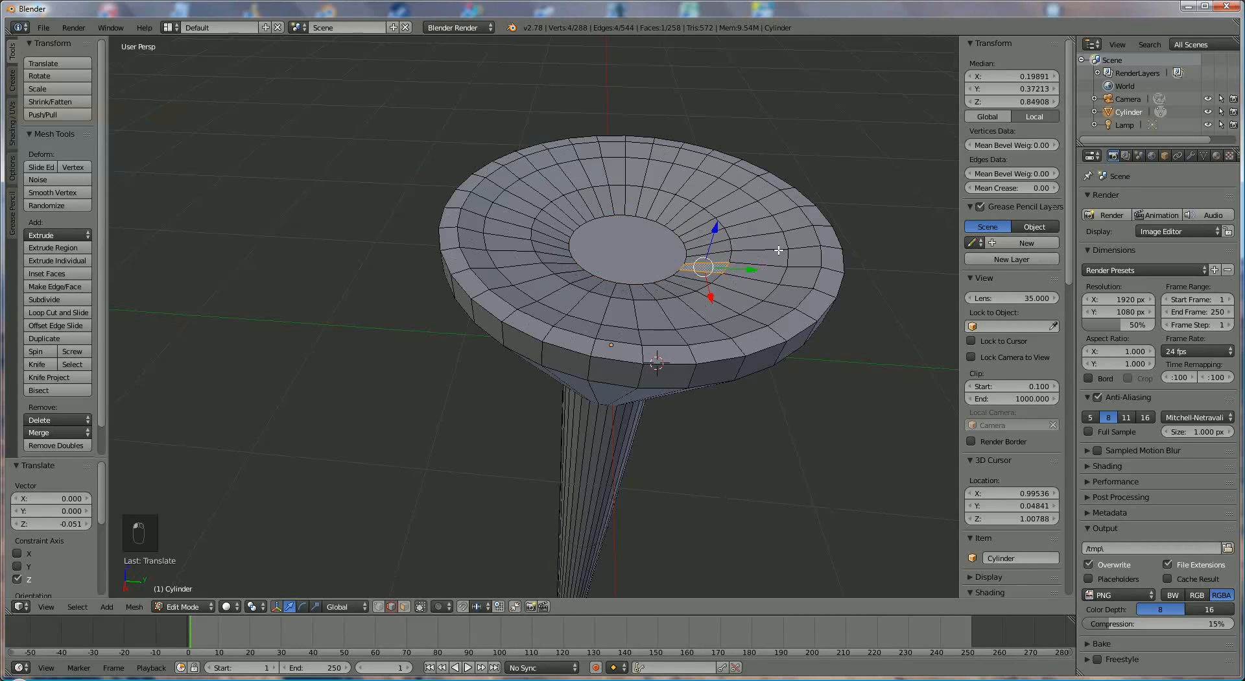
right_click(738, 257)
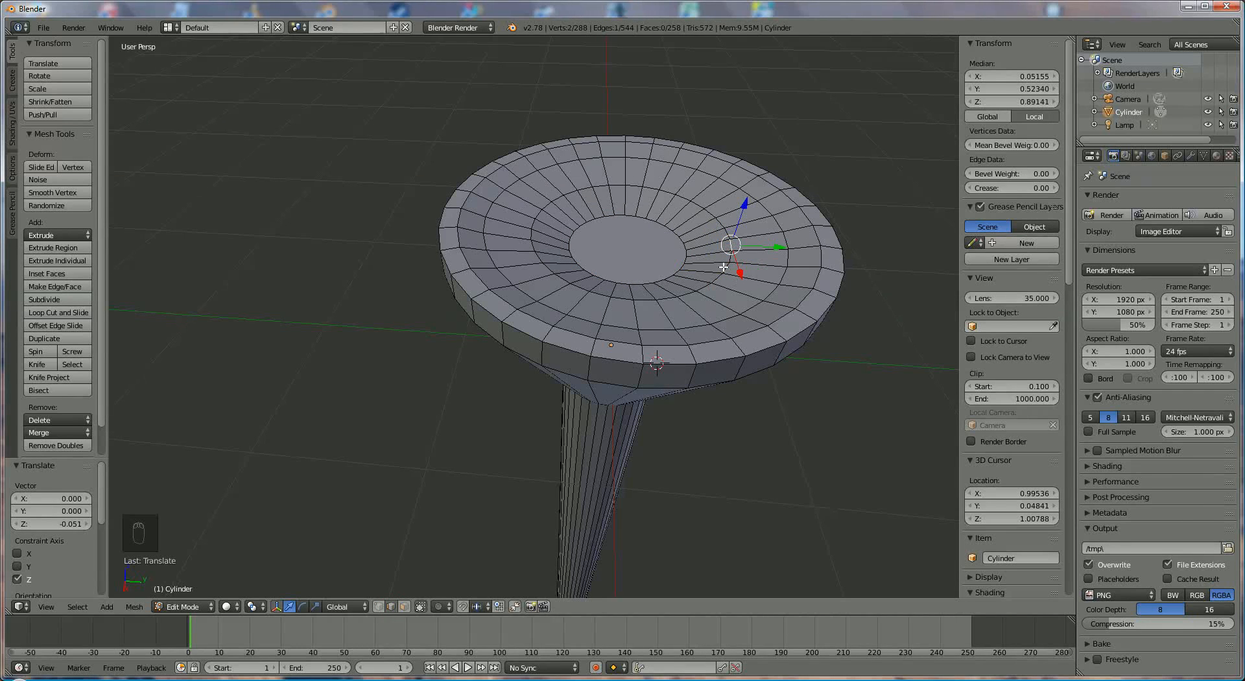
right_click(724, 242, "alt")
left_click_drag(635, 194, 634, 201)
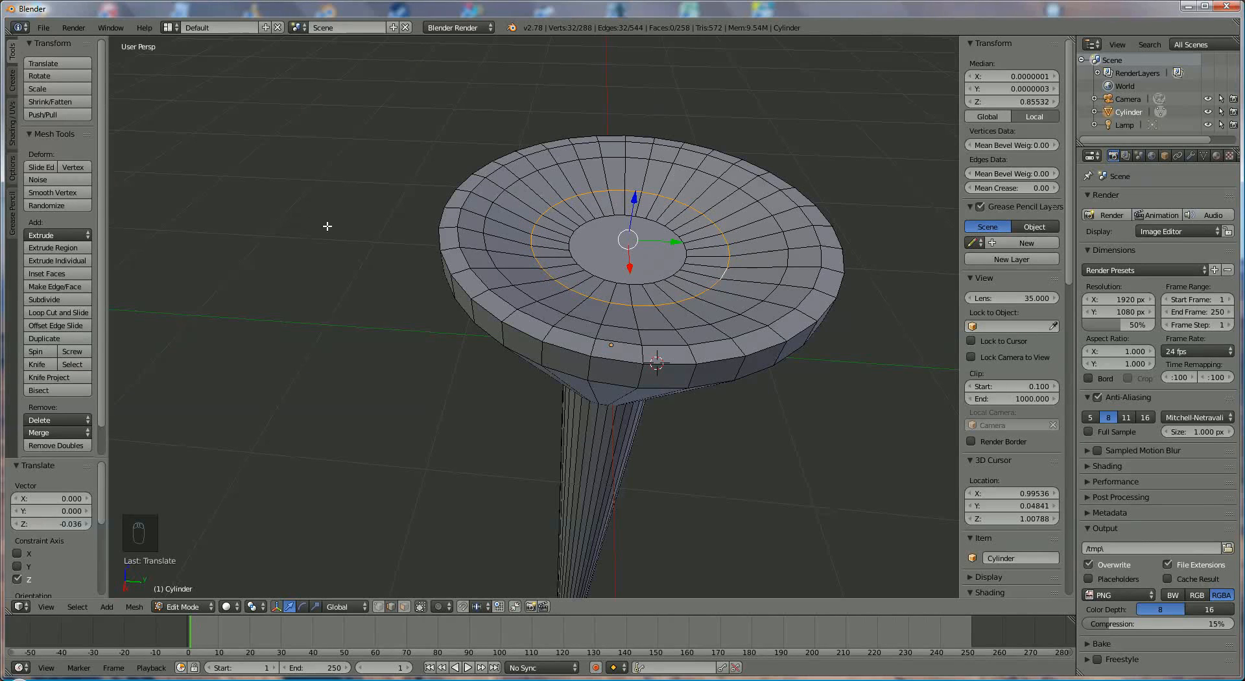
Select the whole mesh and add a Subdivision Surface modifier with View and Render subdivisions both set to 3
key("a")
key("a")
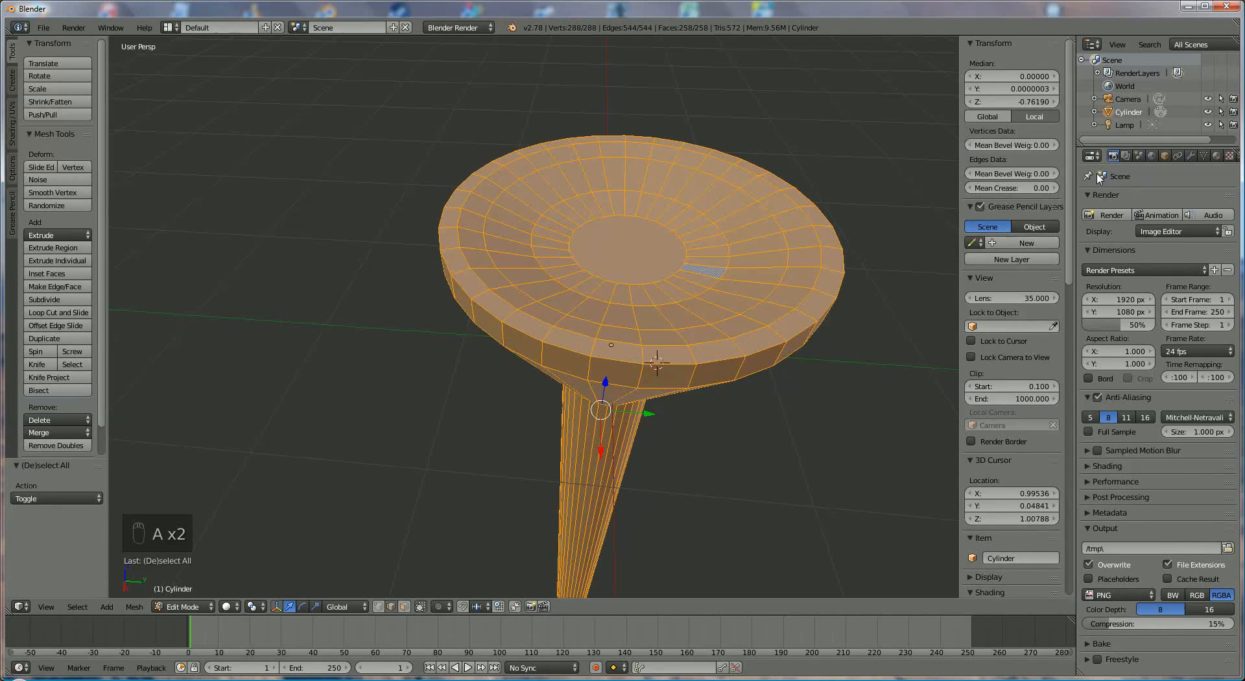
left_click(1191, 156)
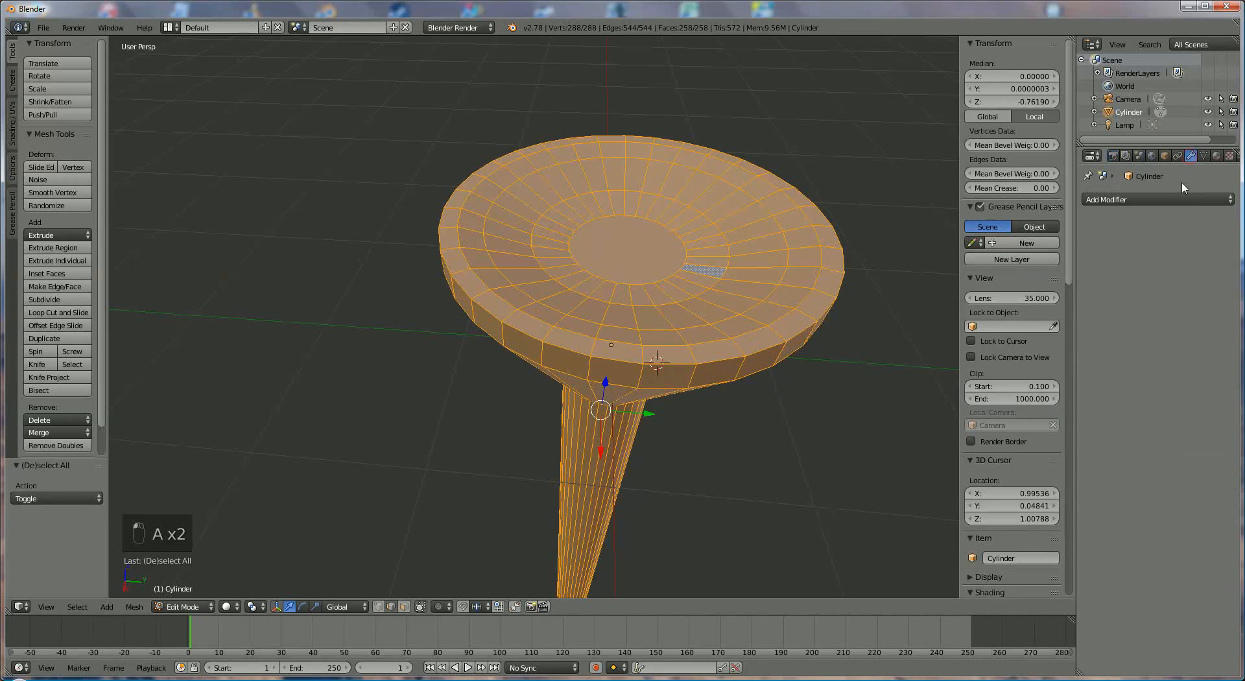
left_click(1154, 199)
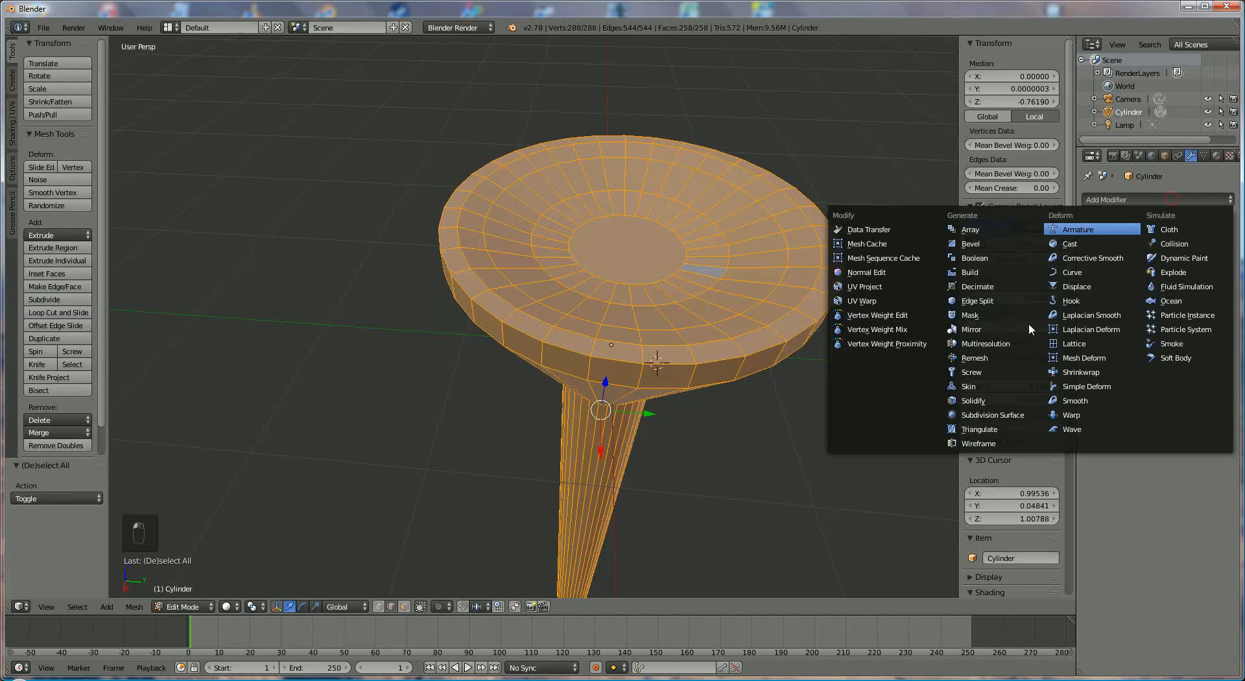
left_click(1009, 413)
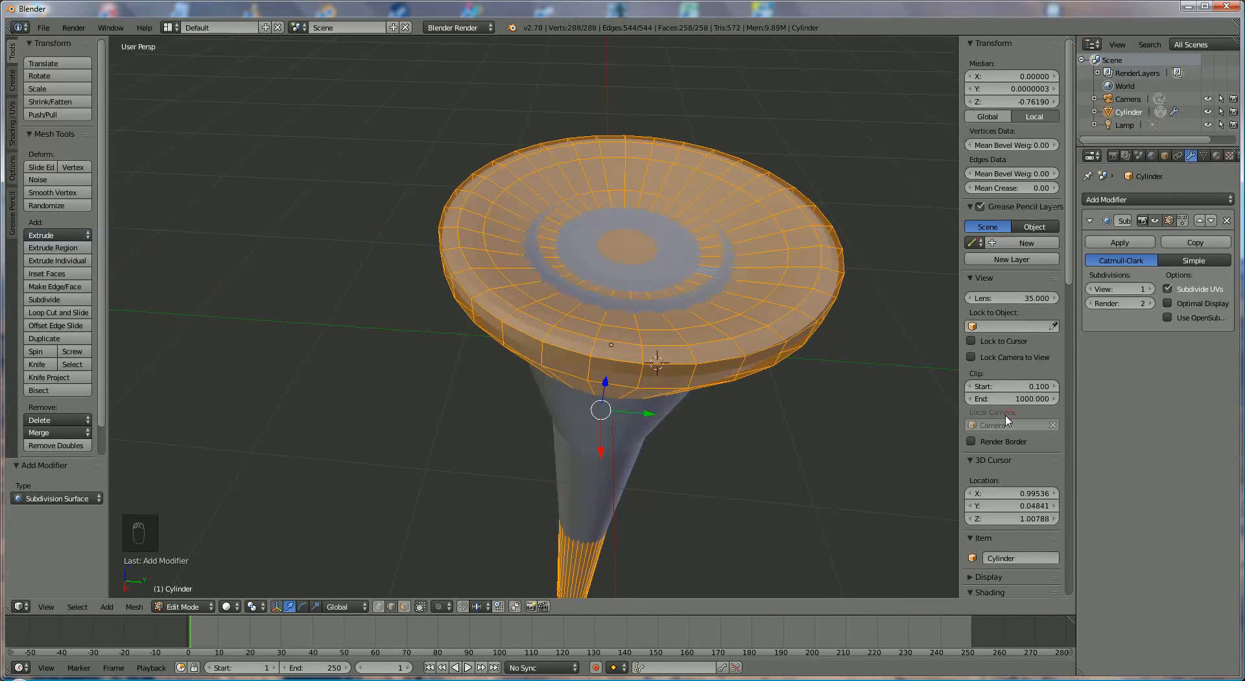
left_click(1151, 289)
left_click(1151, 289)
left_click(1151, 303)
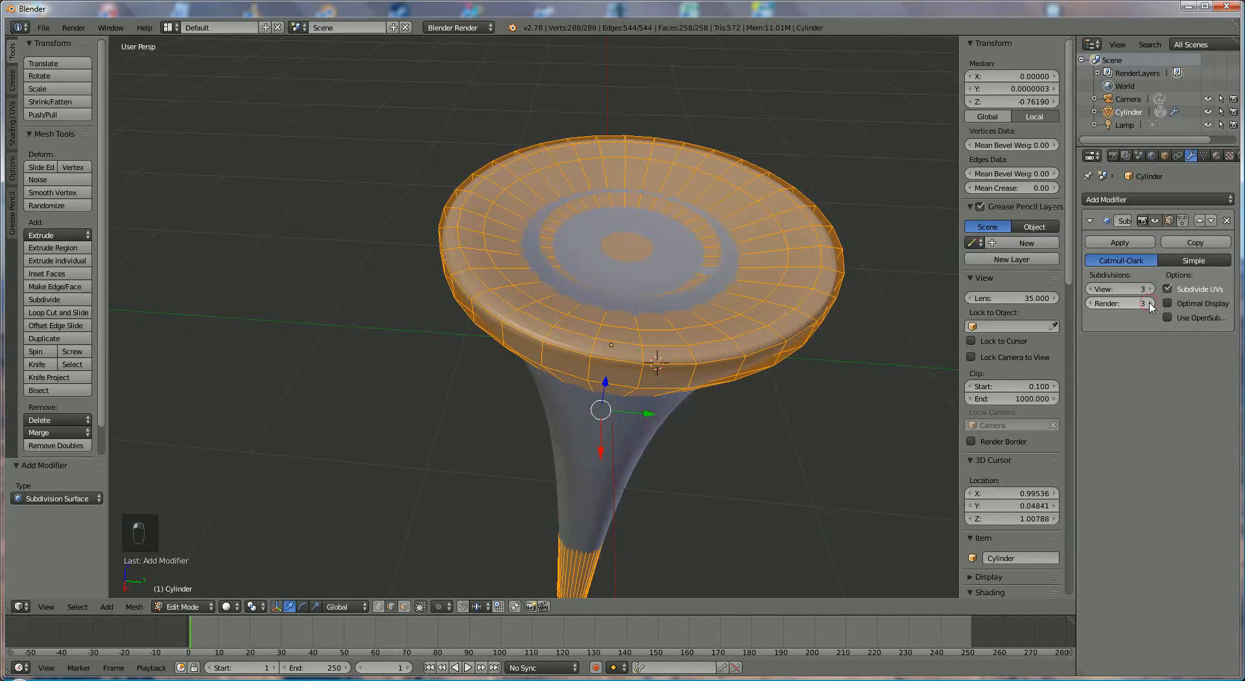
Try to apply the Subdivision Surface modifier, and check the smoothed tee in Object Mode before returning to Edit Mode
middle_click_drag(841, 359, 832, 273)
middle_click_drag(821, 252, 828, 266)
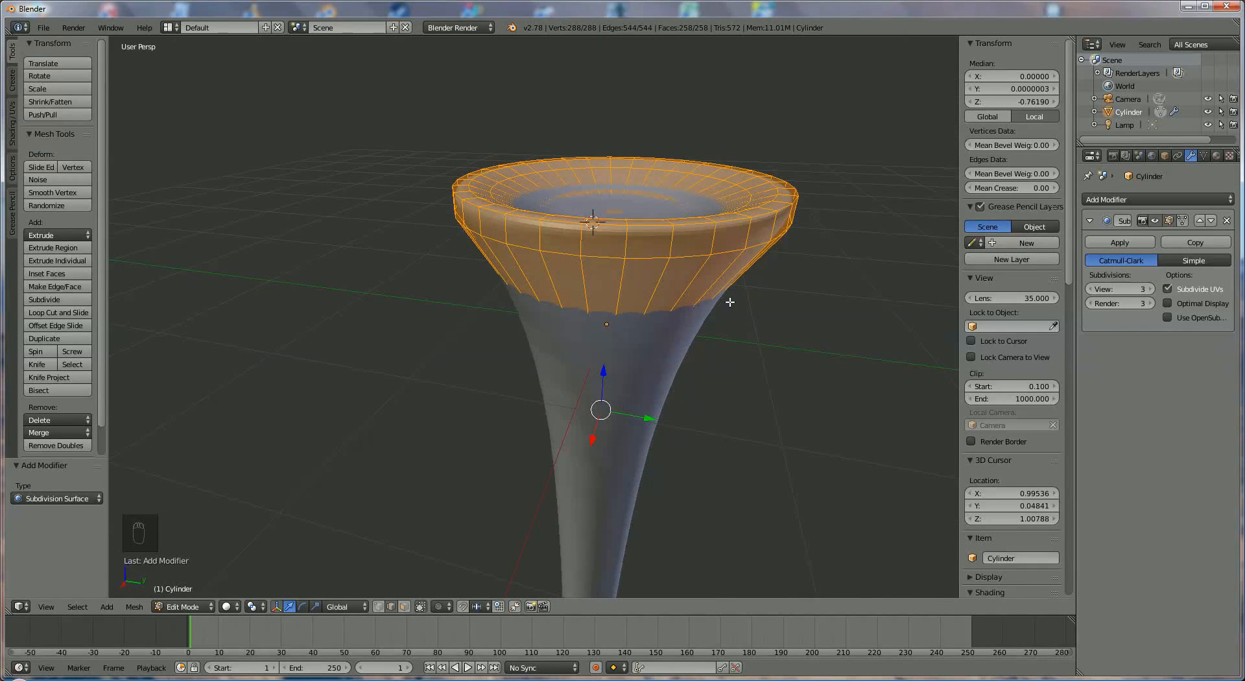
middle_click_drag(699, 360, 712, 336)
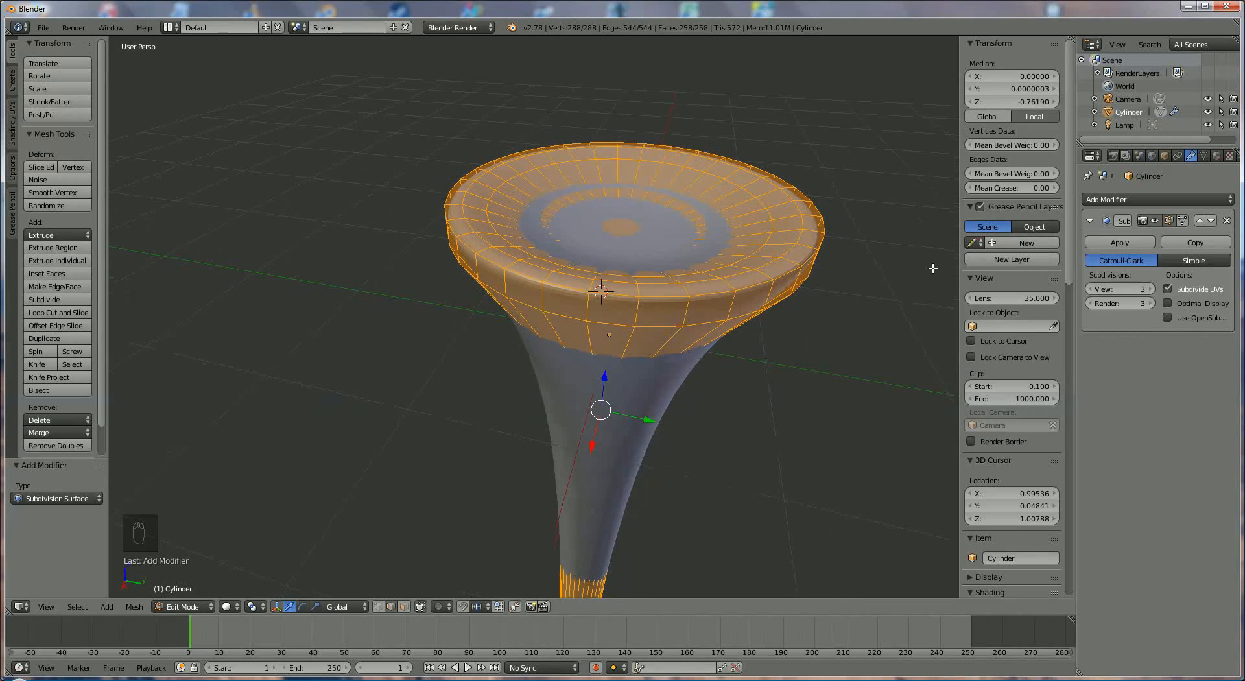
left_click(1120, 242)
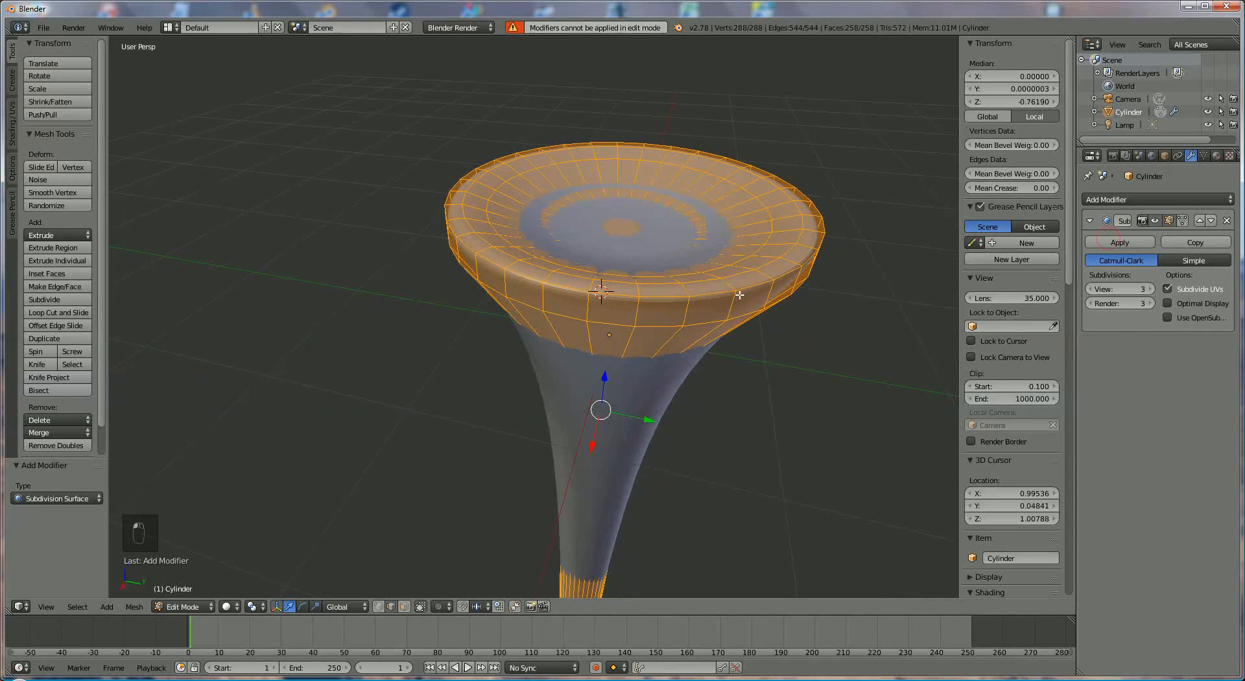
left_click(185, 607)
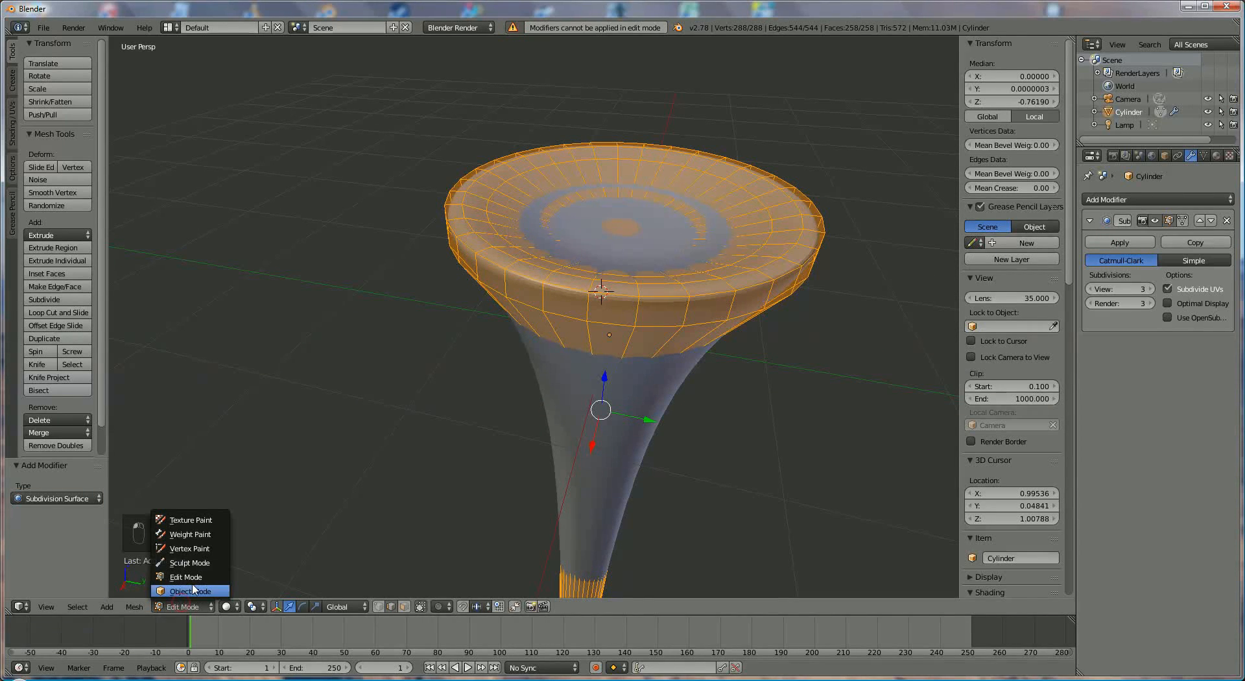
left_click(190, 591)
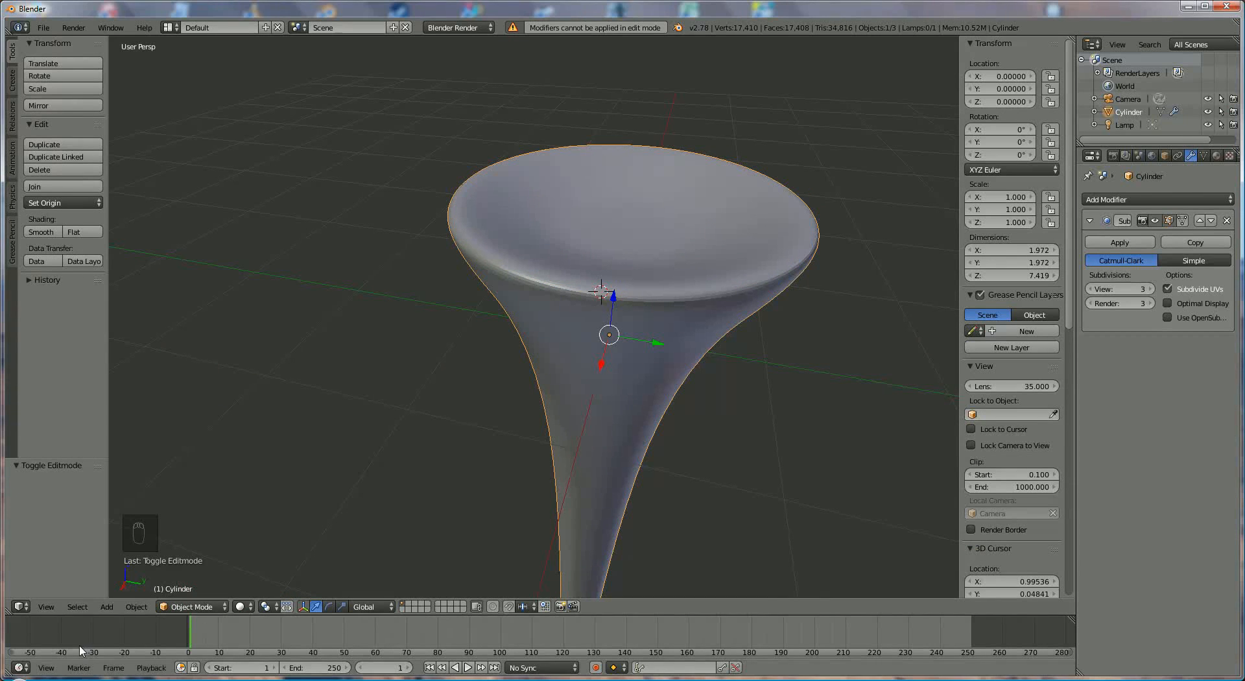
left_click(191, 606)
left_click(198, 576)
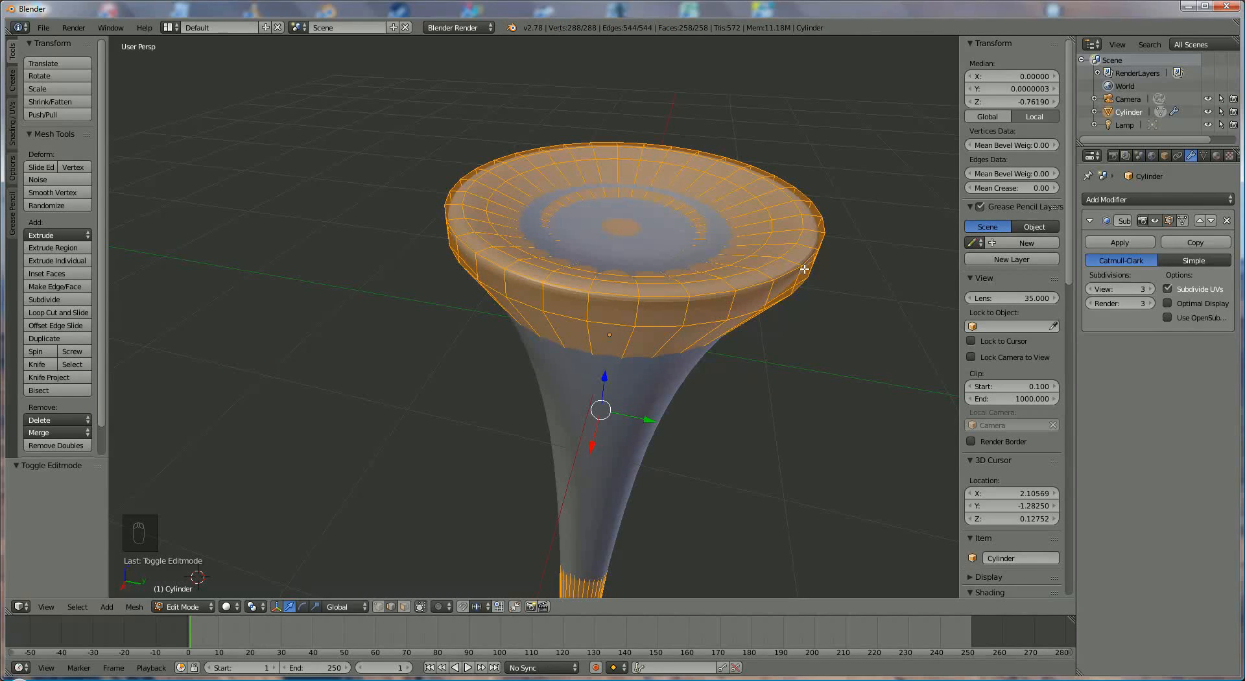
Add two loop cuts around the flat top rim, one slid close to its outer edge and one close to its inner edge
key("ctrl+r")
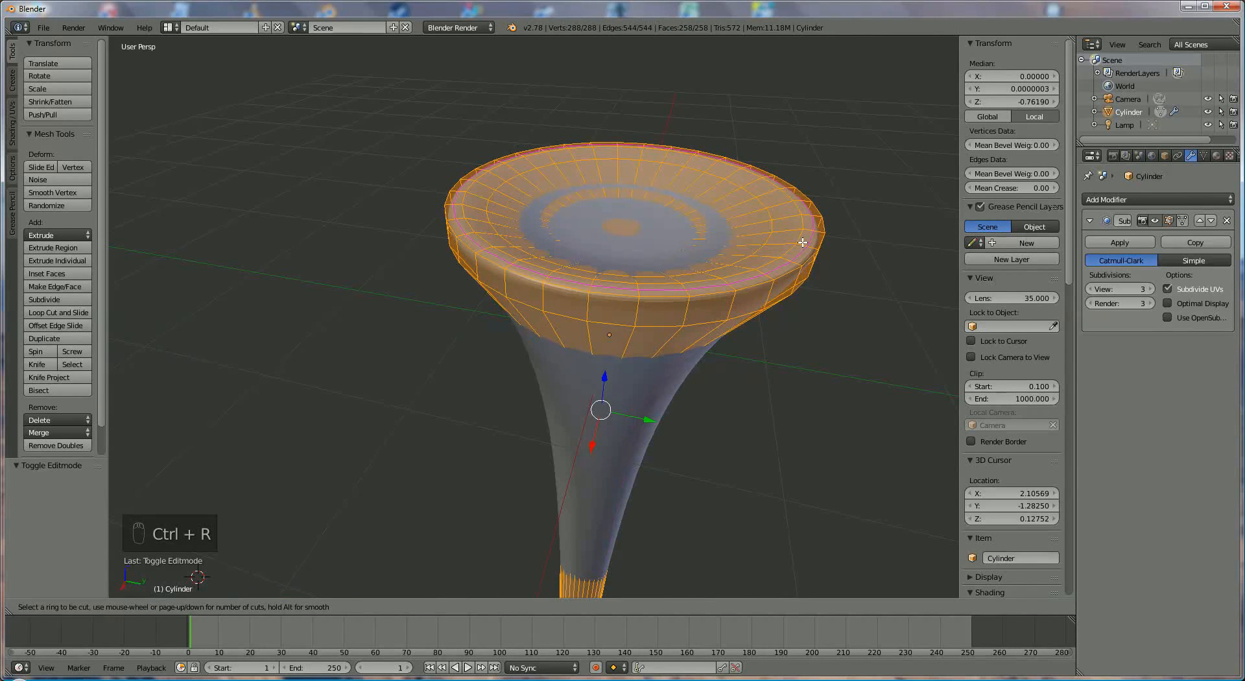
left_click(803, 242)
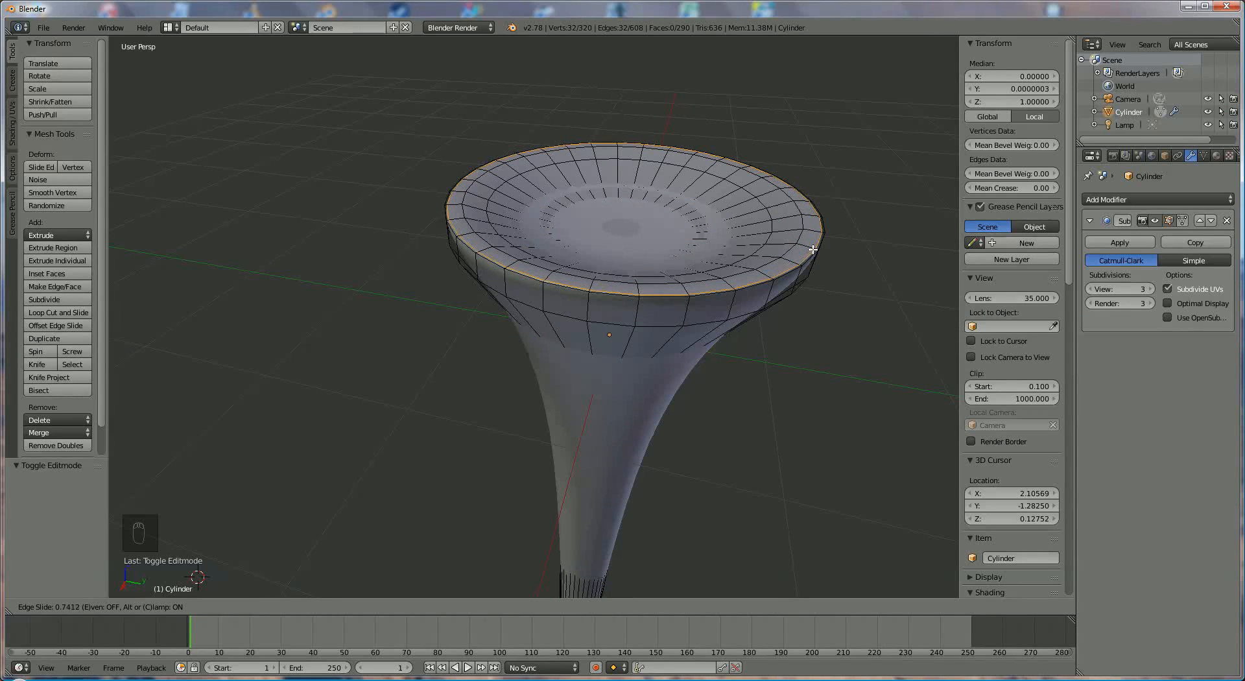
left_click(812, 249)
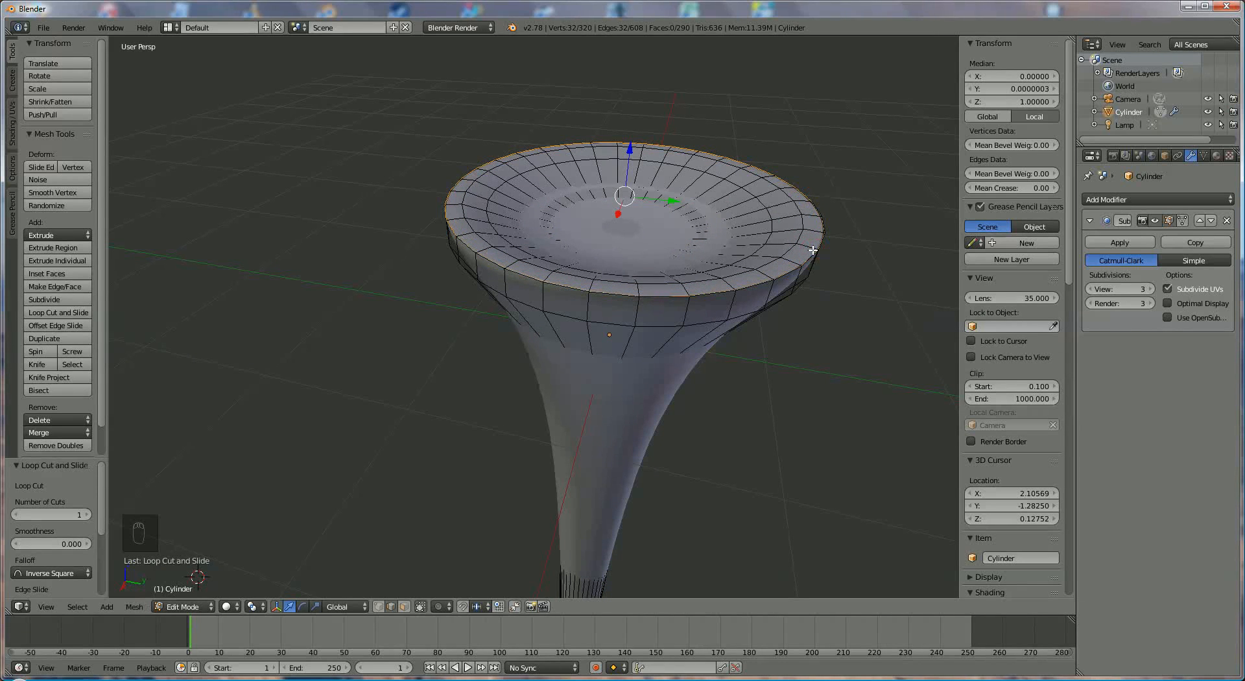
key("ctrl+r")
left_click(811, 248)
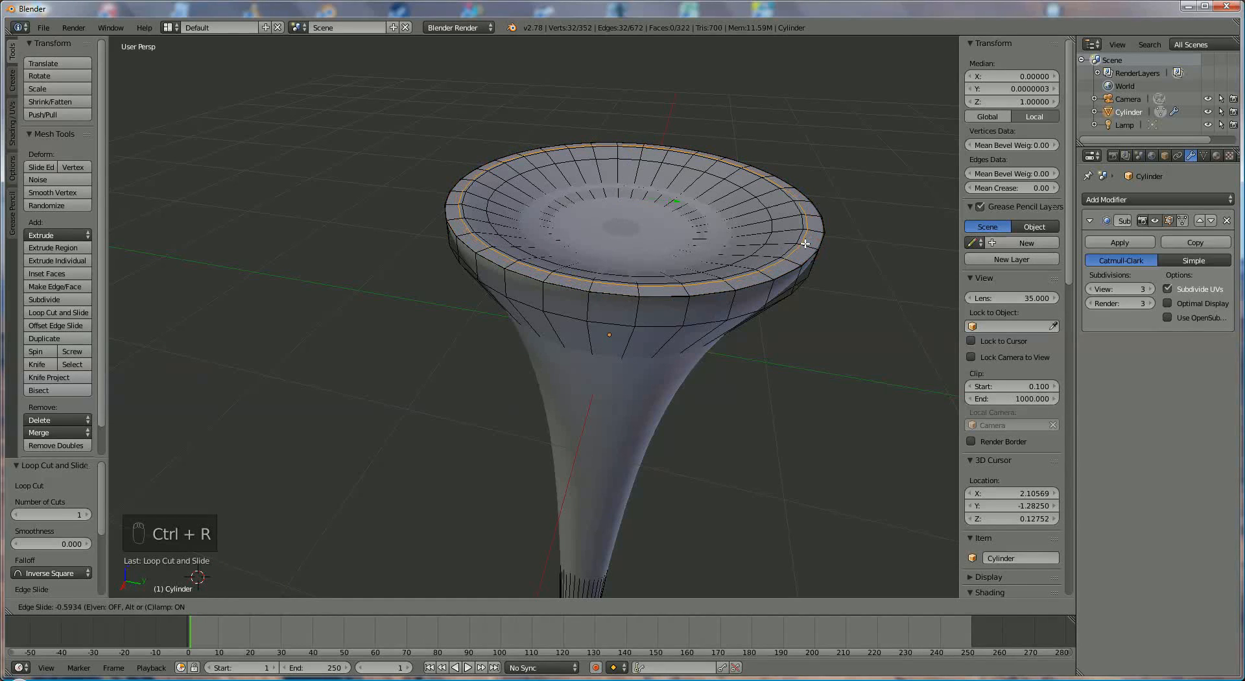
left_click(804, 243)
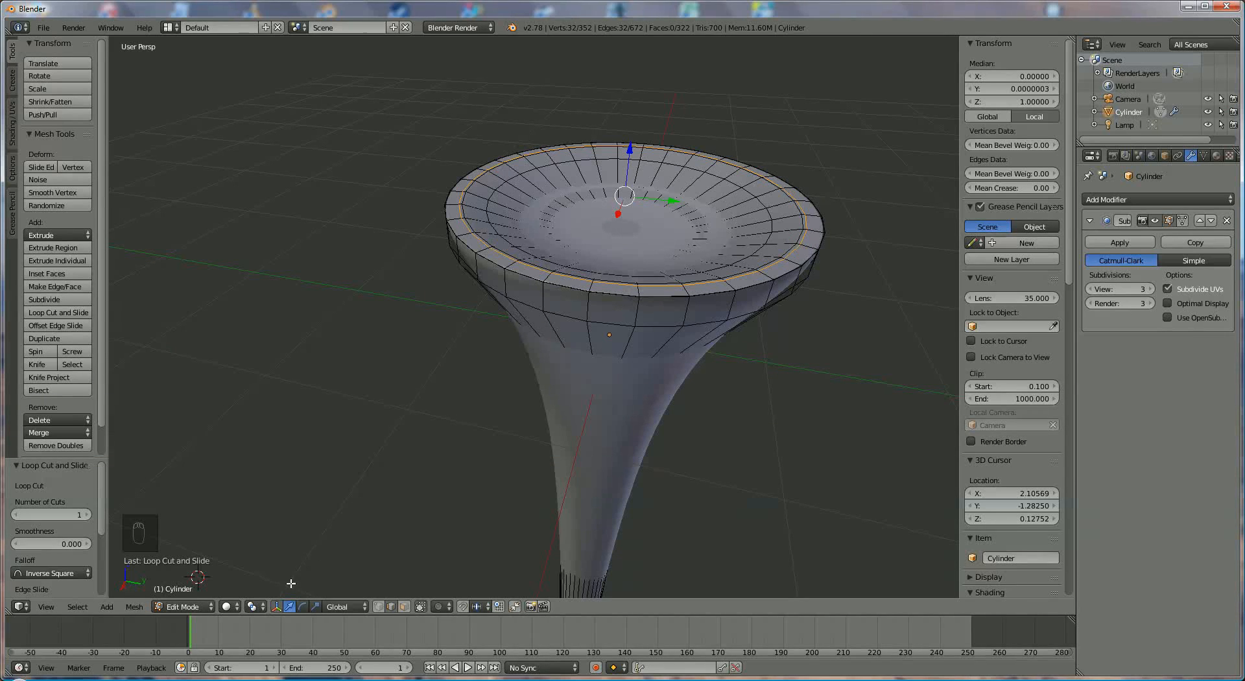
In face selection, select the dish's round centre face and lower it about 0.022 along Z
left_click(404, 606)
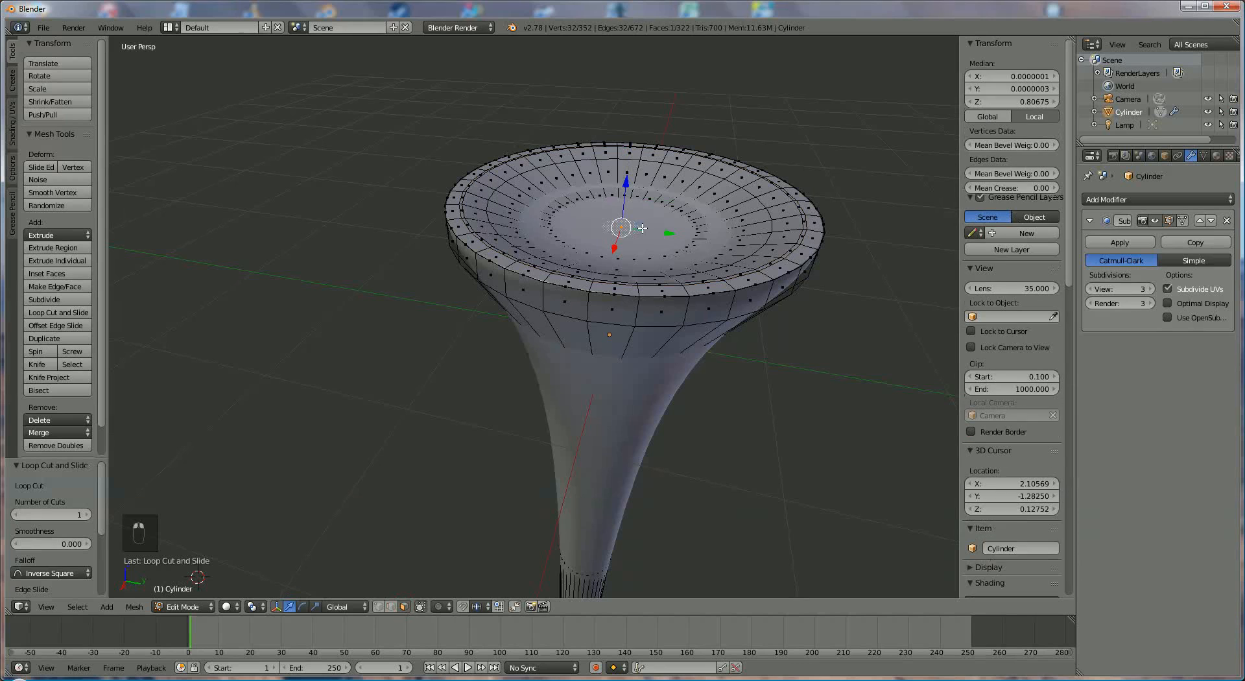
left_click_drag(626, 178, 634, 184)
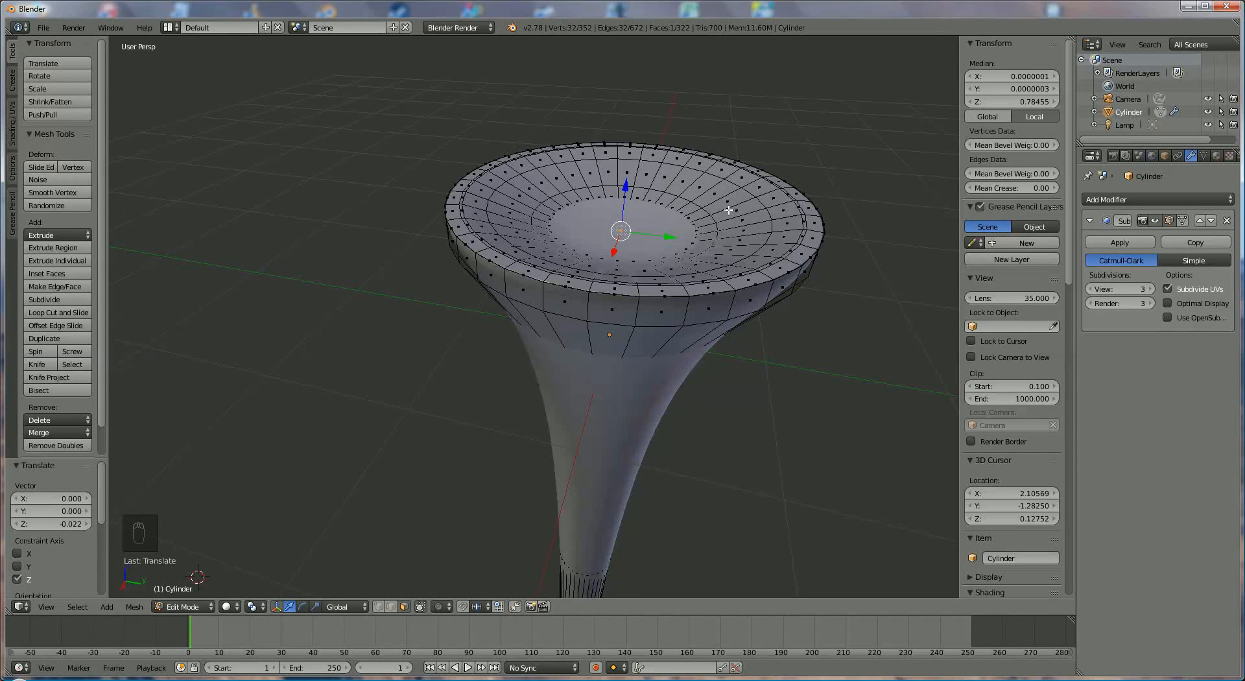
Add loop cuts on both sides of the head's lower edge, at about Z 0.873 on the vertical side and Z 0.824 on the cone
middle_click_drag(740, 305, 744, 265)
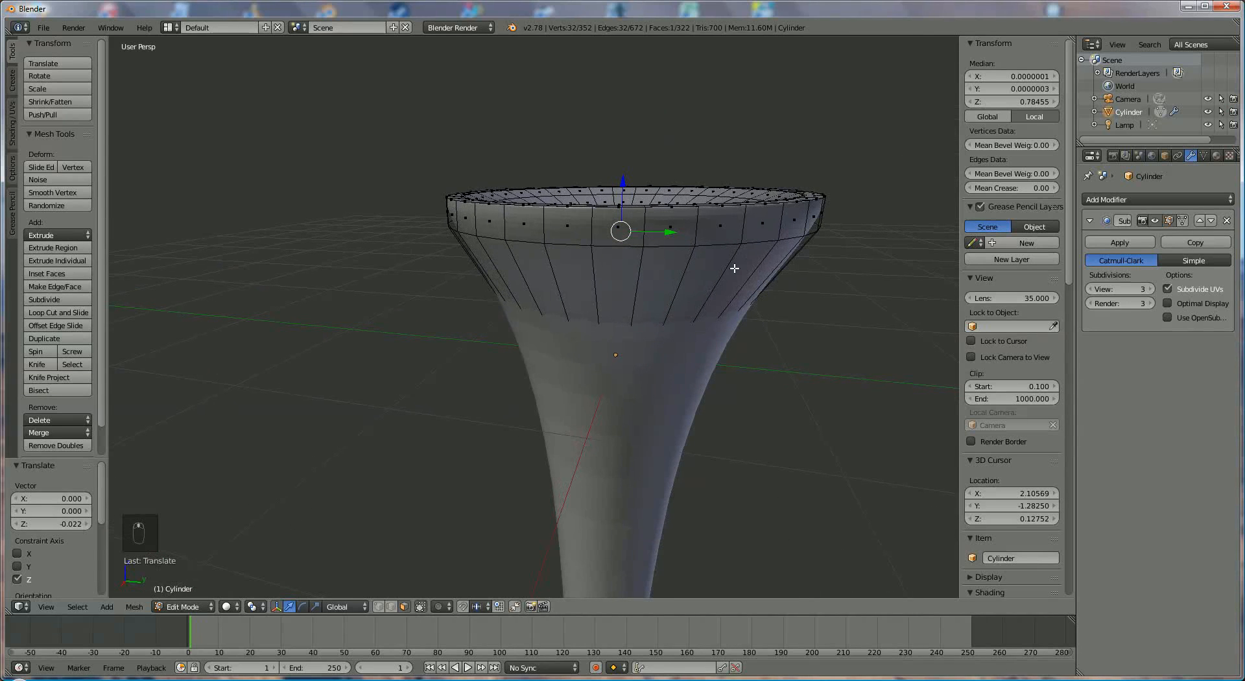
key("ctrl+r")
left_click(739, 229)
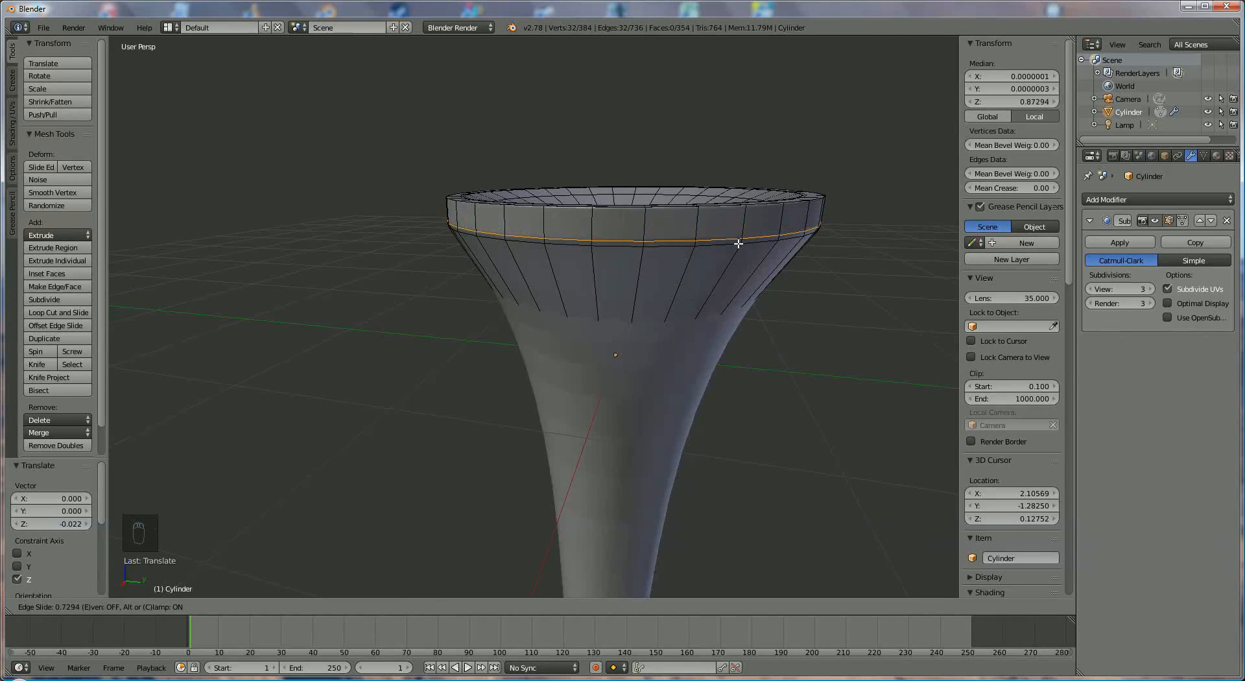
left_click(738, 244)
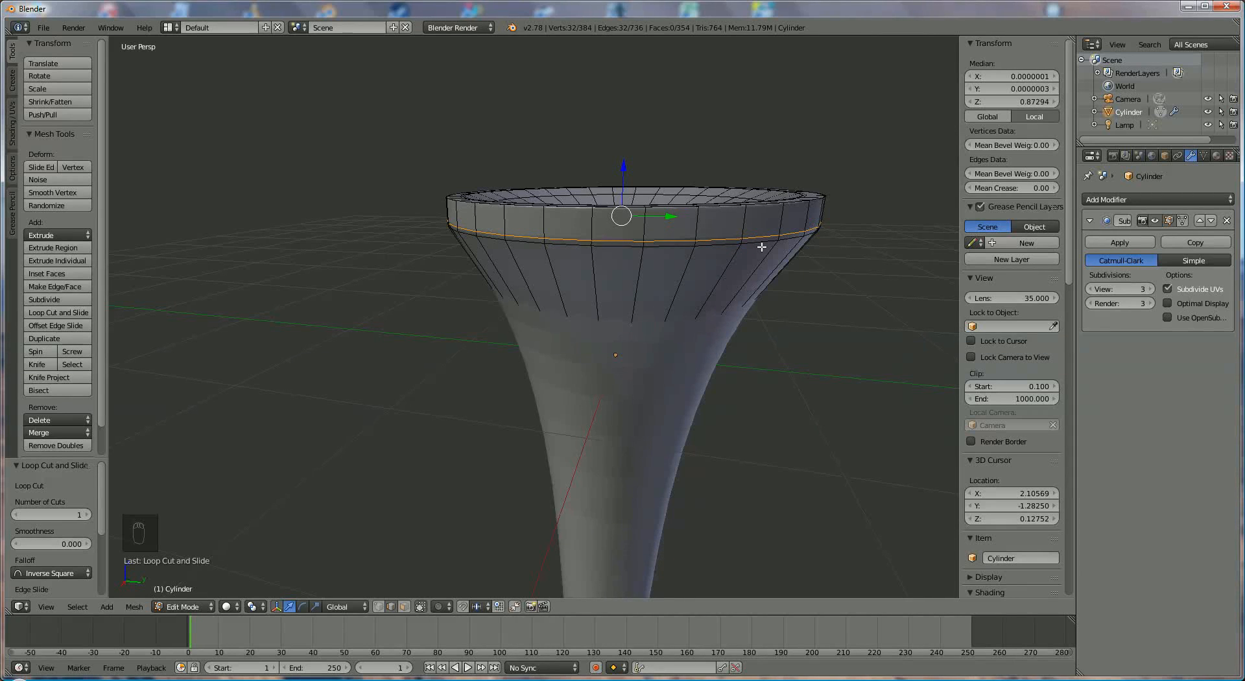
key("ctrl+r")
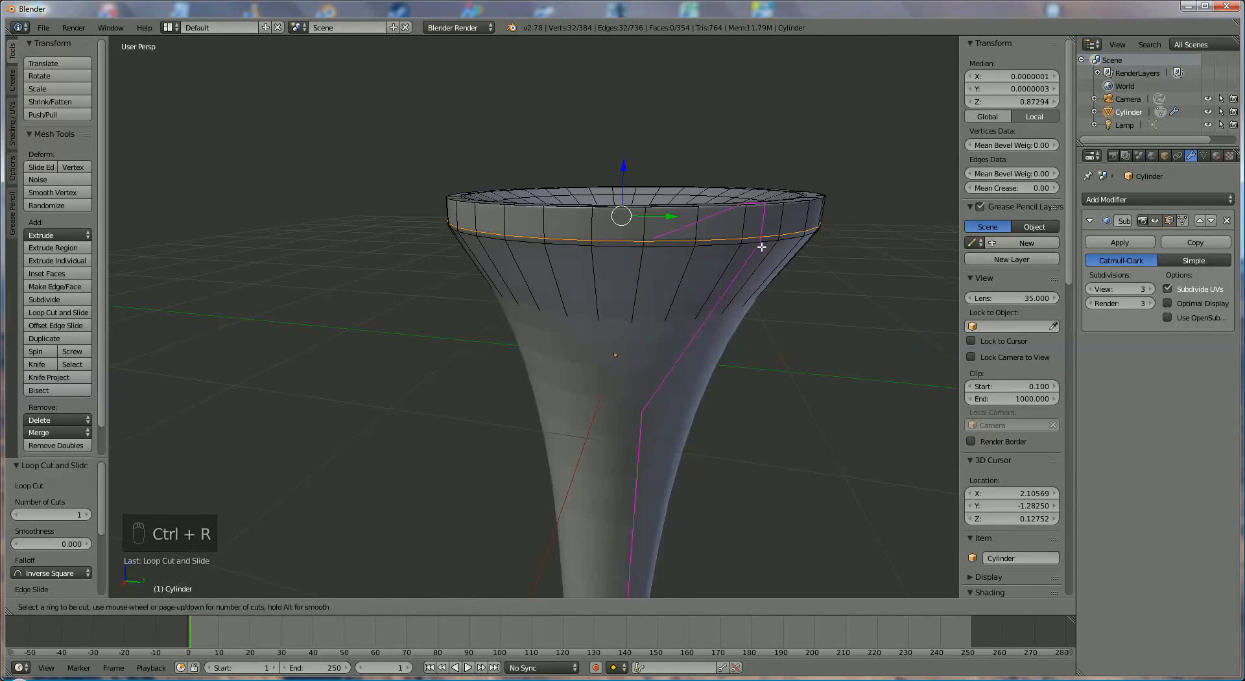
left_click(733, 299)
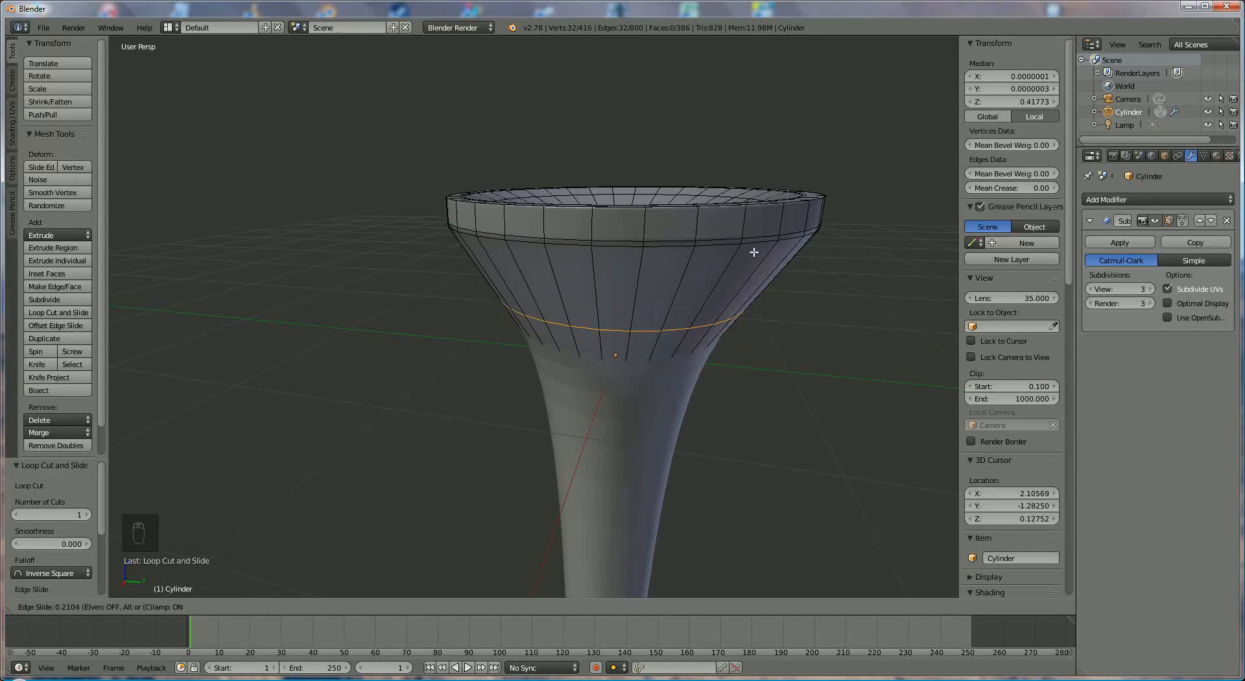
left_click(780, 205)
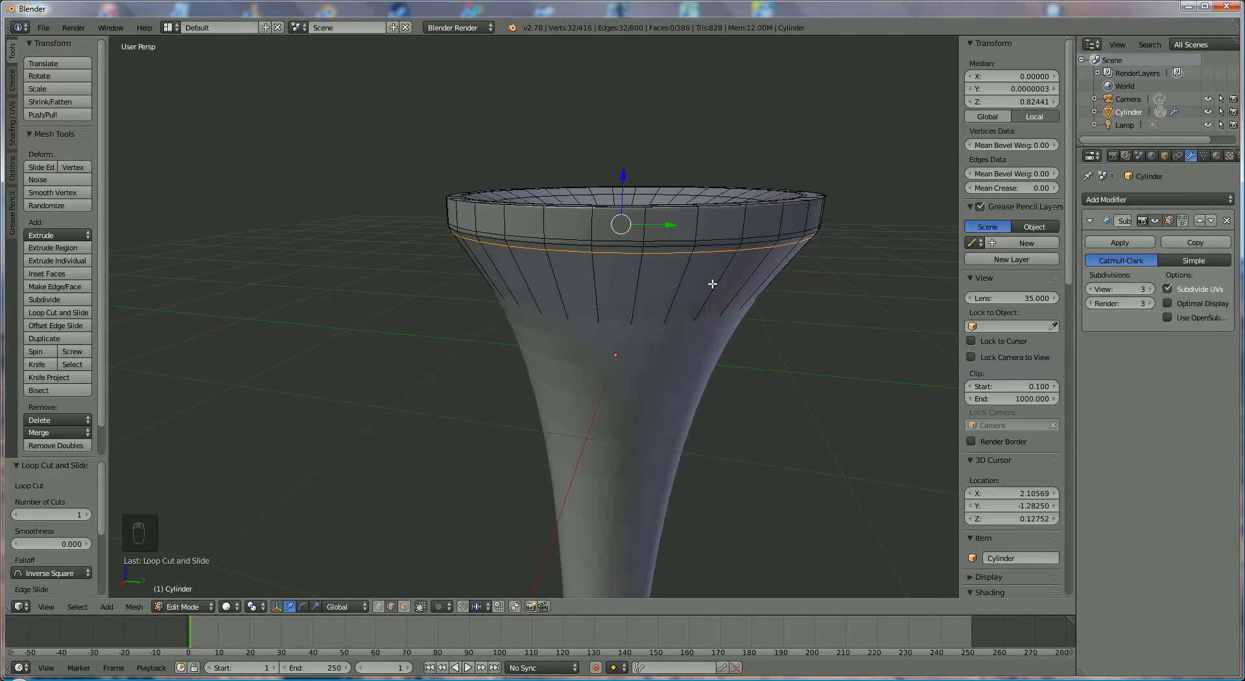
Add loop cuts on both sides of the neck joint, at about Z -0.049 on the cone and Z -0.786 on the shaft
key("ctrl+r")
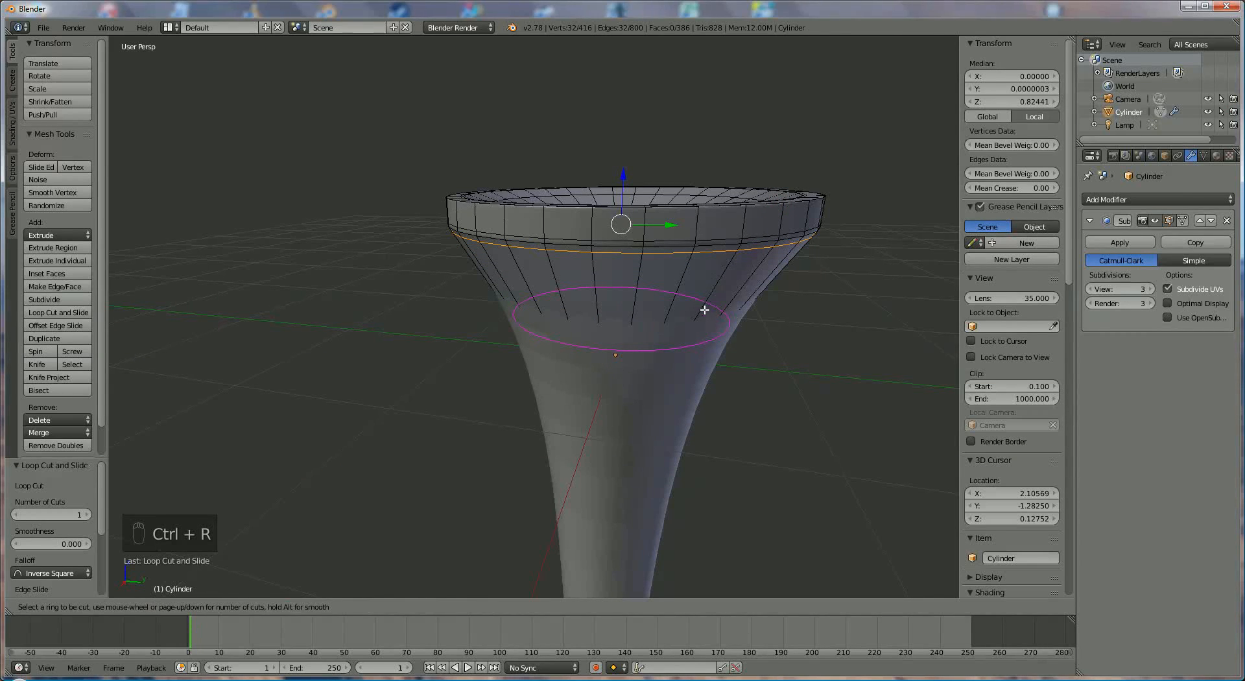
left_click(683, 378)
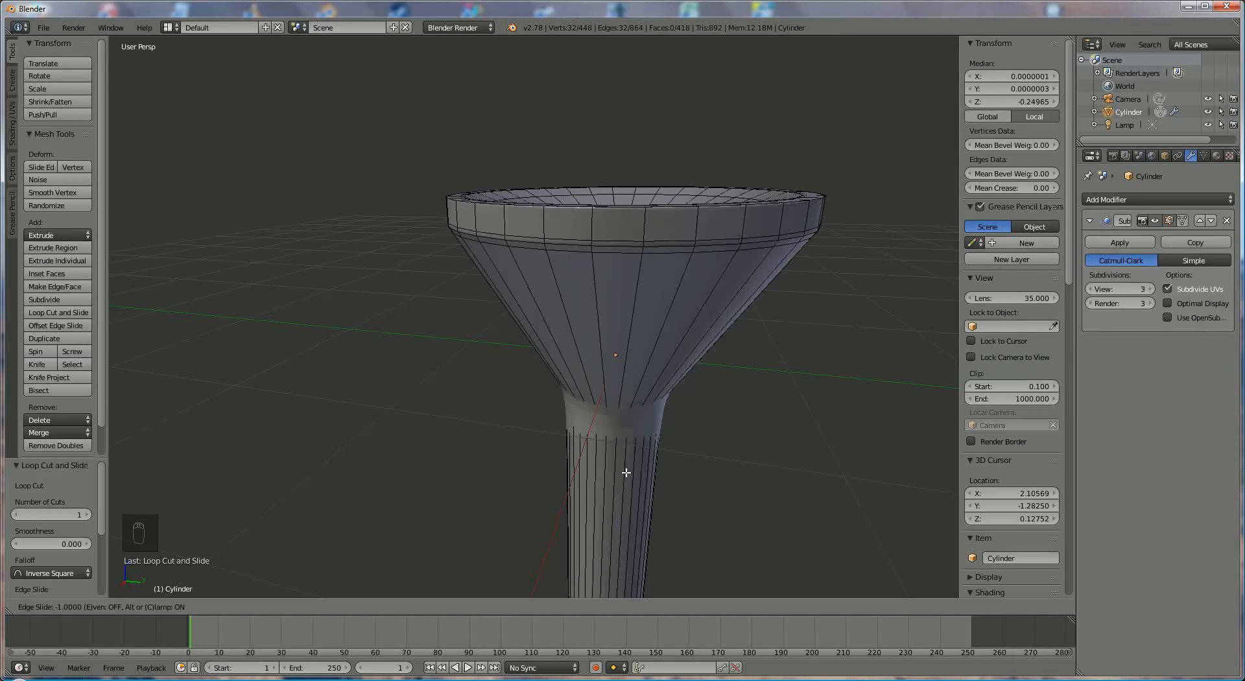
left_click(631, 426)
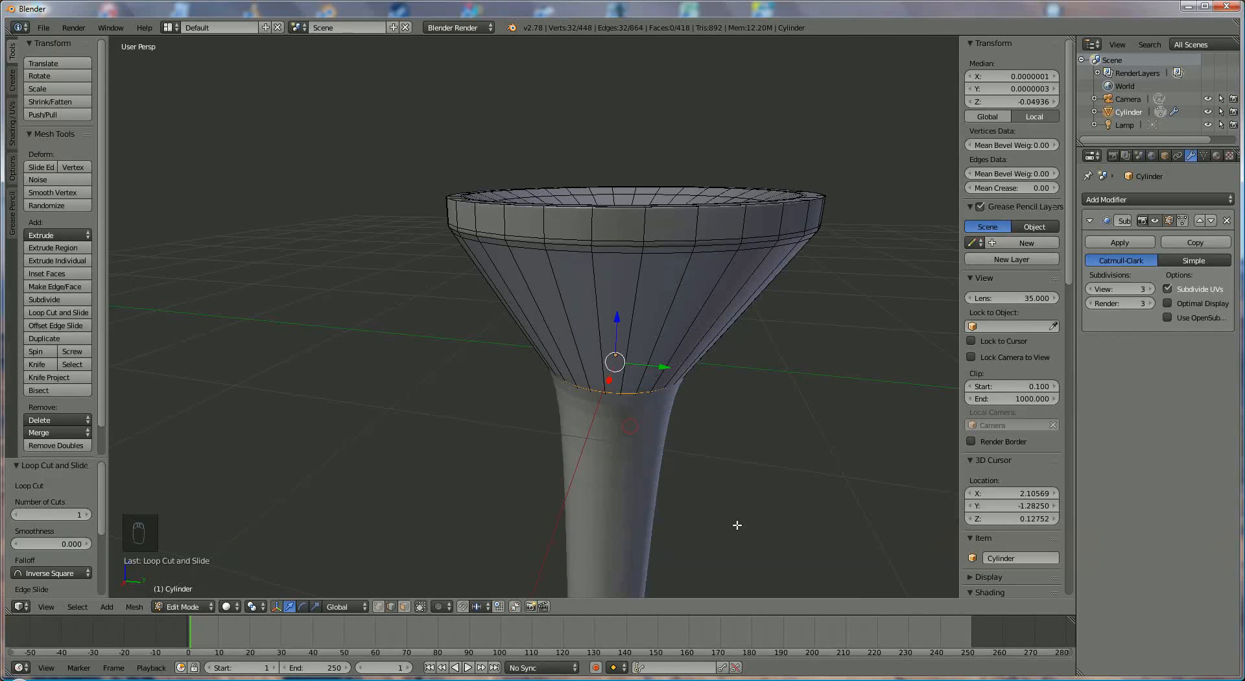
middle_click_drag(740, 426, 757, 332, "shift")
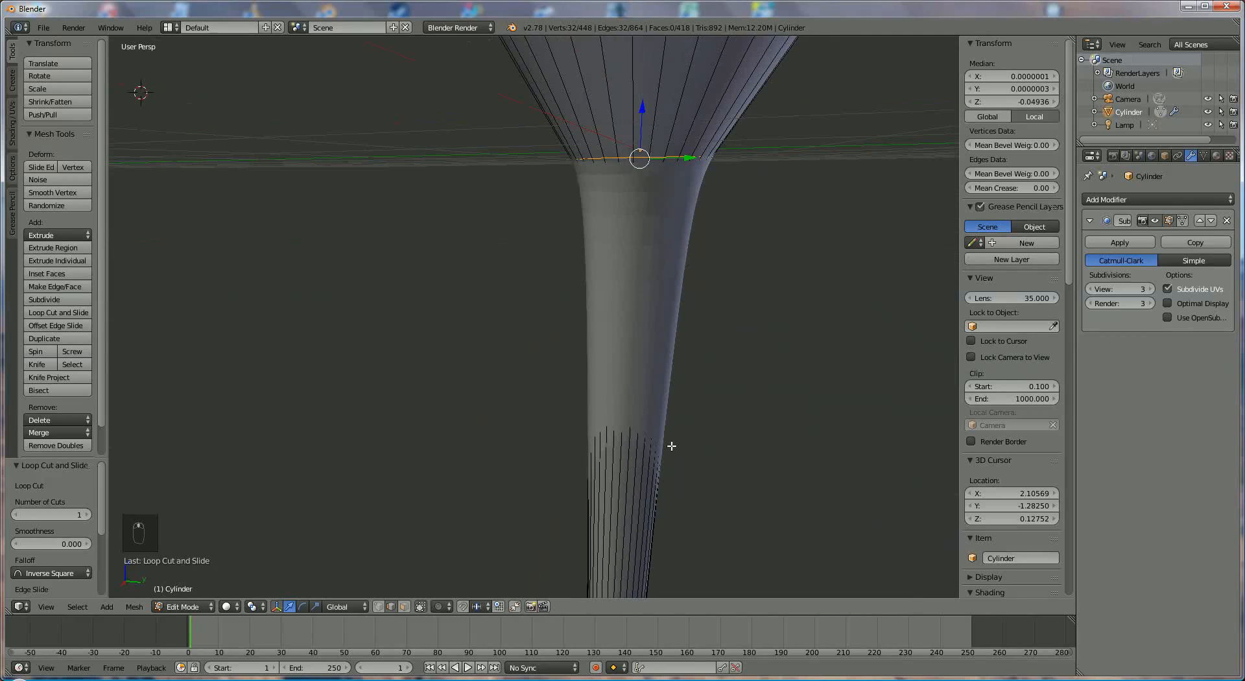
key("ctrl+r")
left_click(638, 494)
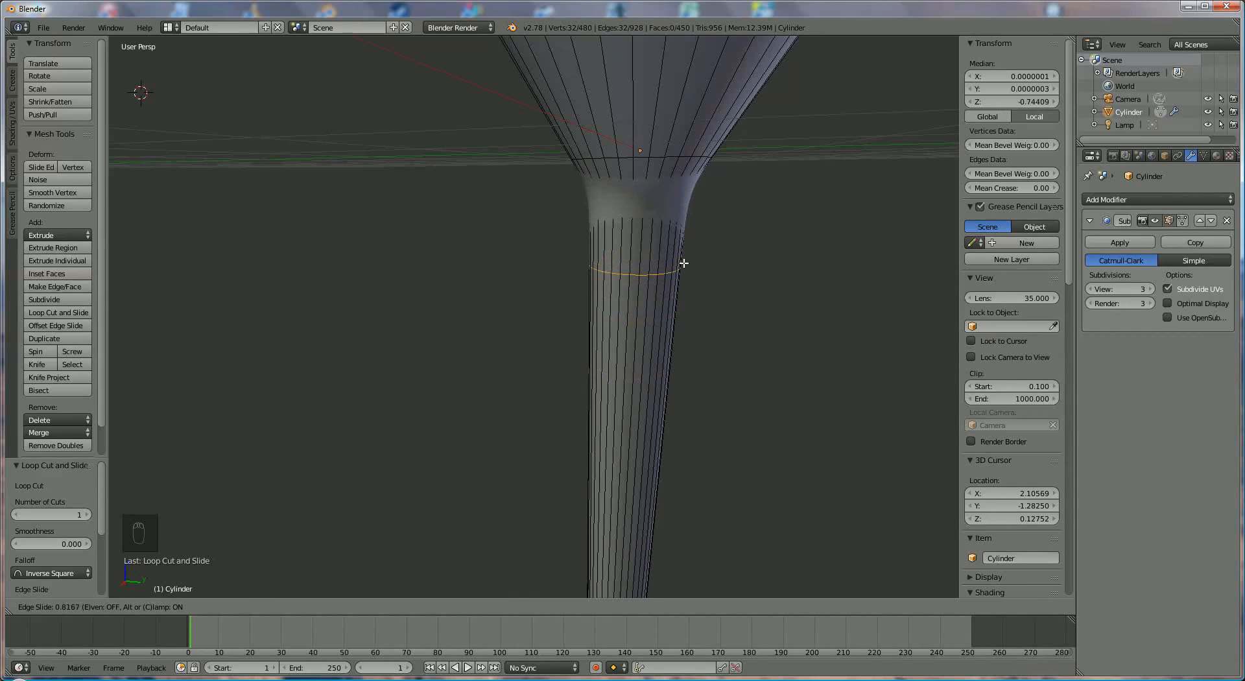
left_click(684, 264)
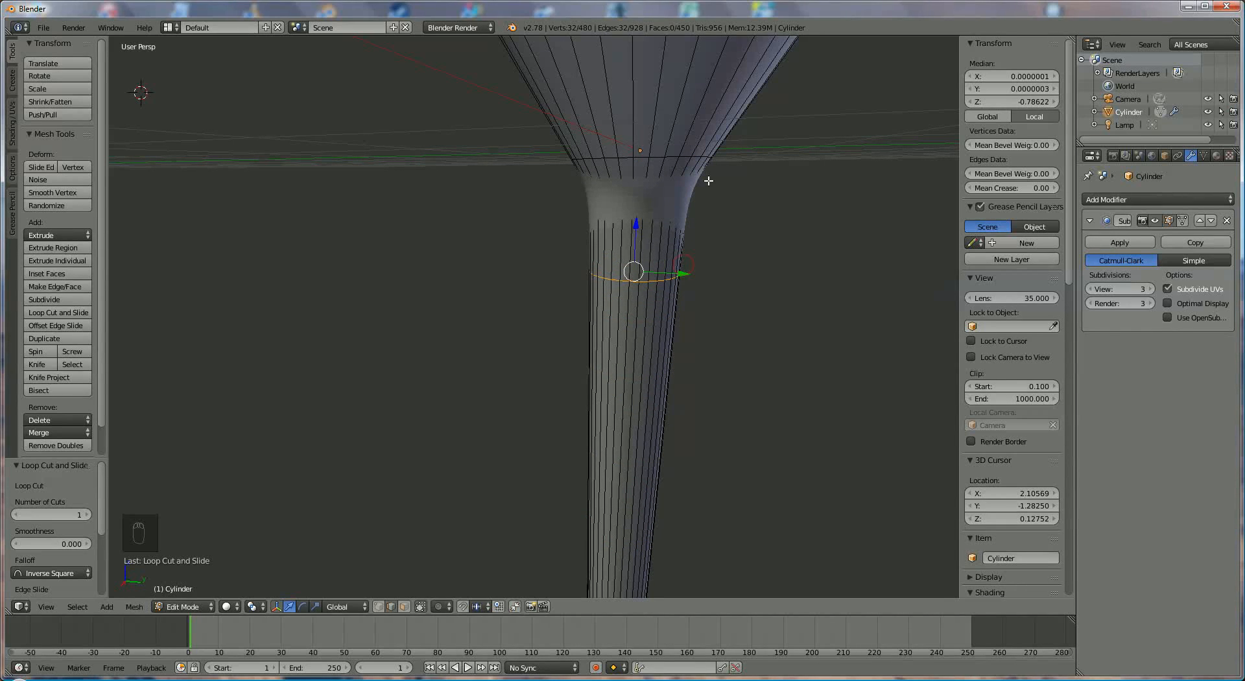
Add a loop cut around the shaft and lower it about 2.195 along Z, to just above the pointed tip's joint
scroll(697, 438, "down", 4)
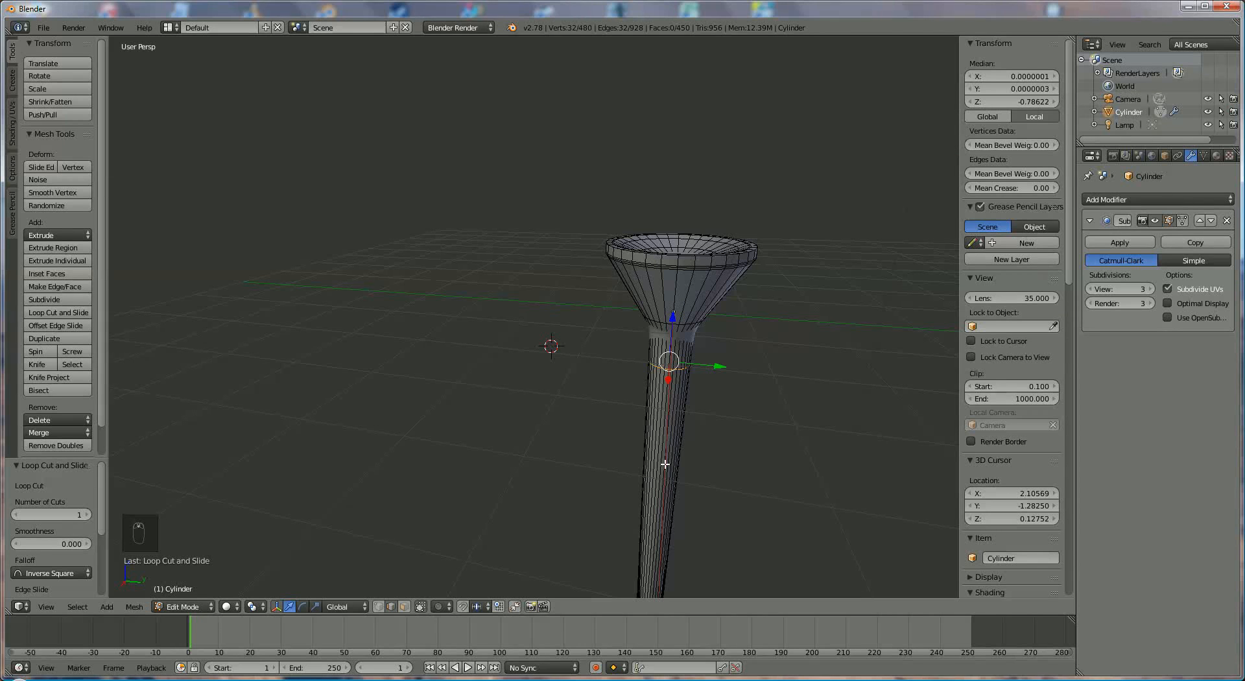
middle_click_drag(679, 433, 679, 240, "shift")
scroll(711, 317, "up", 6)
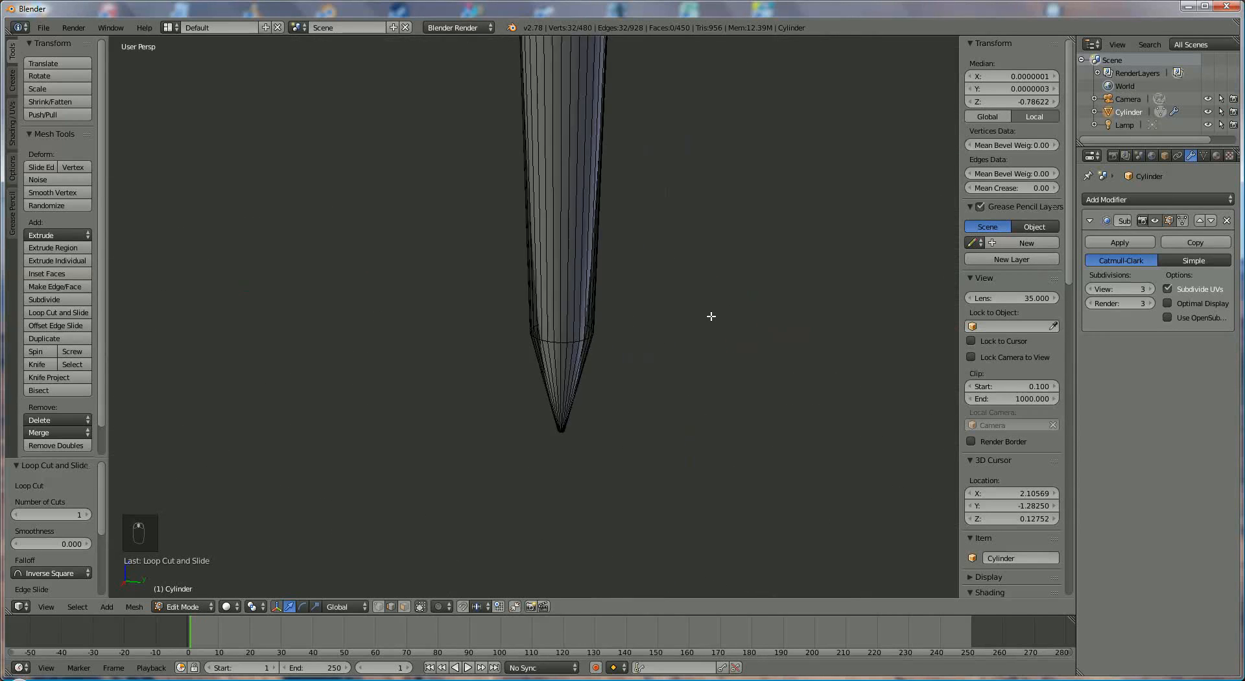
middle_click_drag(493, 347, 616, 387, "shift")
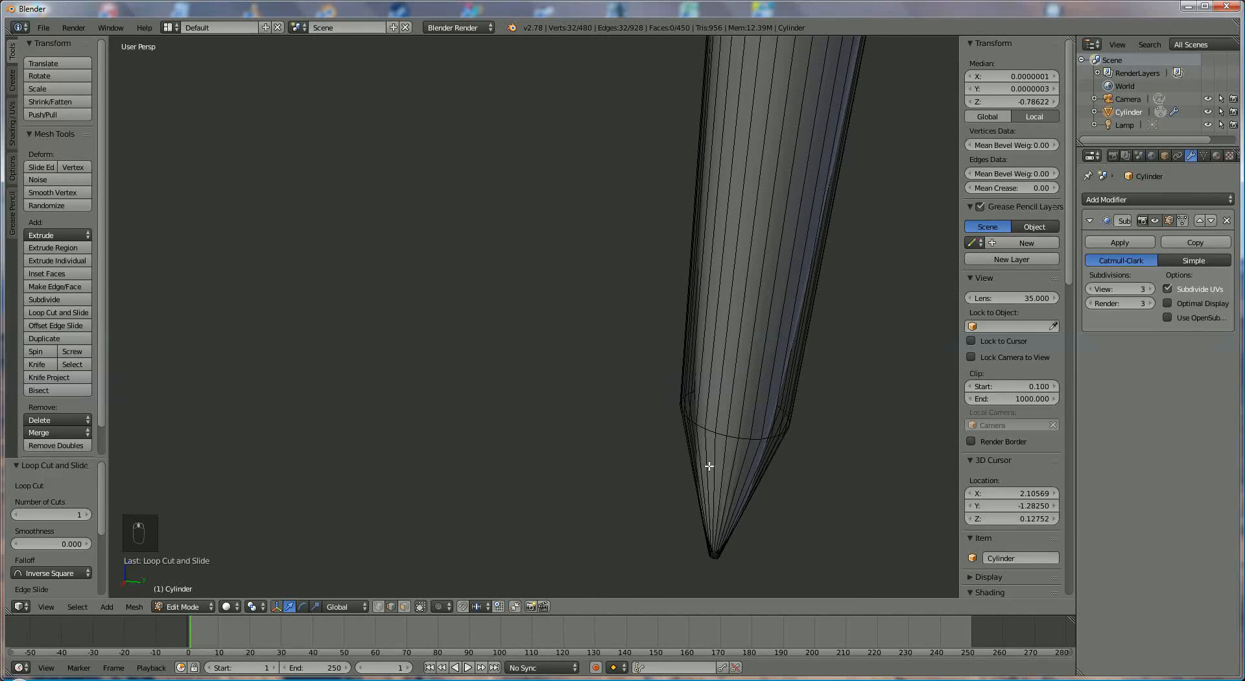
key("ctrl+r")
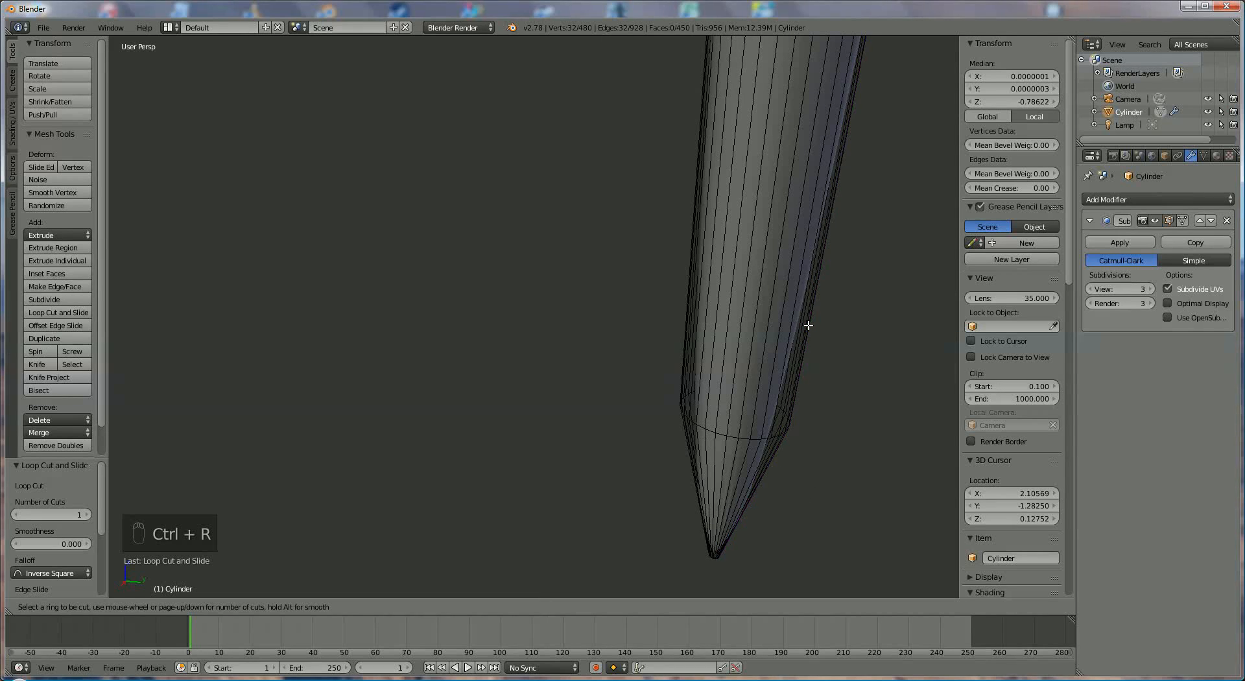
left_click(766, 209)
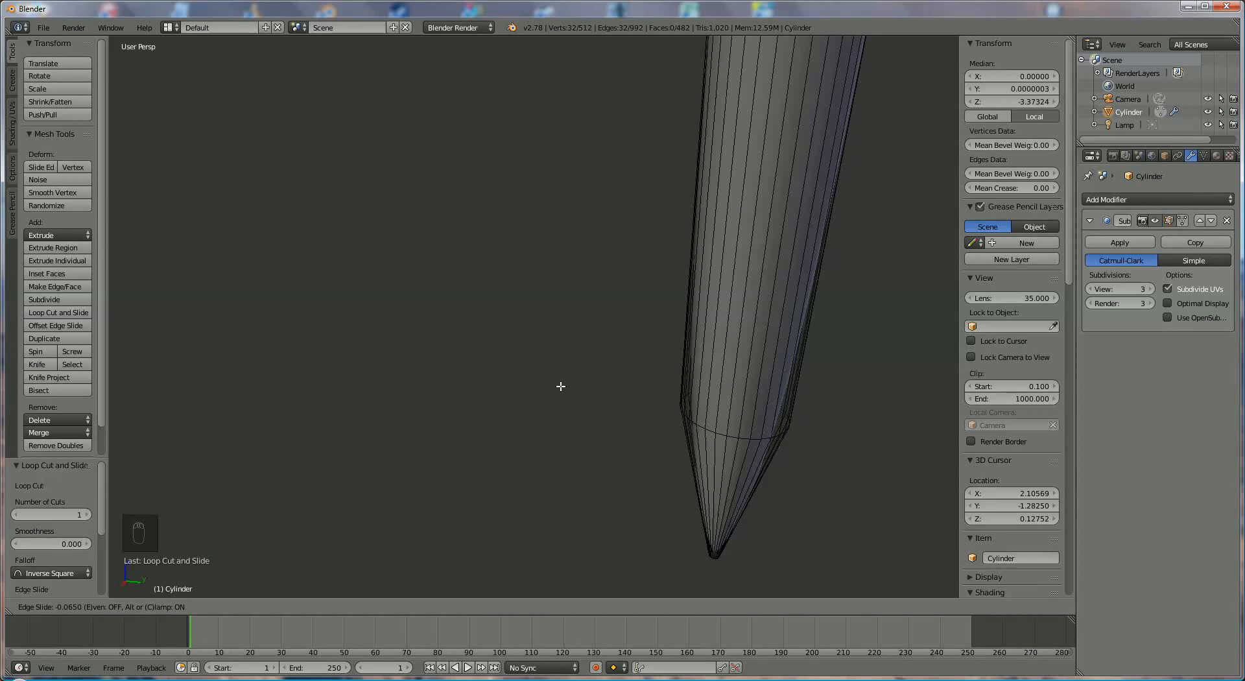
left_click(586, 398)
mouse_move(744, 328)
middle_mouse_down()
mouse_move(617, 369)
mouse_move(675, 342)
mouse_move(710, 296)
mouse_move(706, 309)
mouse_move(676, 191)
middle_mouse_up()
scroll(705, 312, "down", 5)
left_click_drag(664, 171, 672, 335)
middle_click_drag(674, 415, 650, 275, "shift")
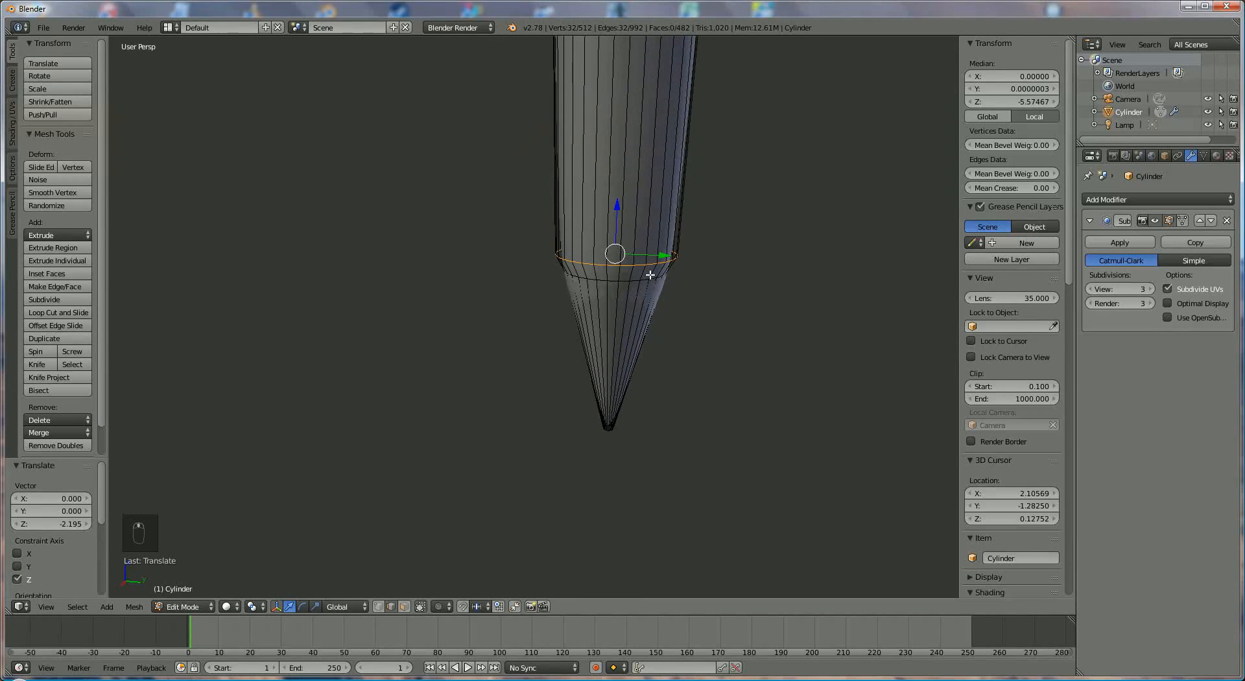
Add a loop cut around the pointed tip's cone and slide it up close below the shaft joint
scroll(650, 275, "up", 3)
key("ctrl+r")
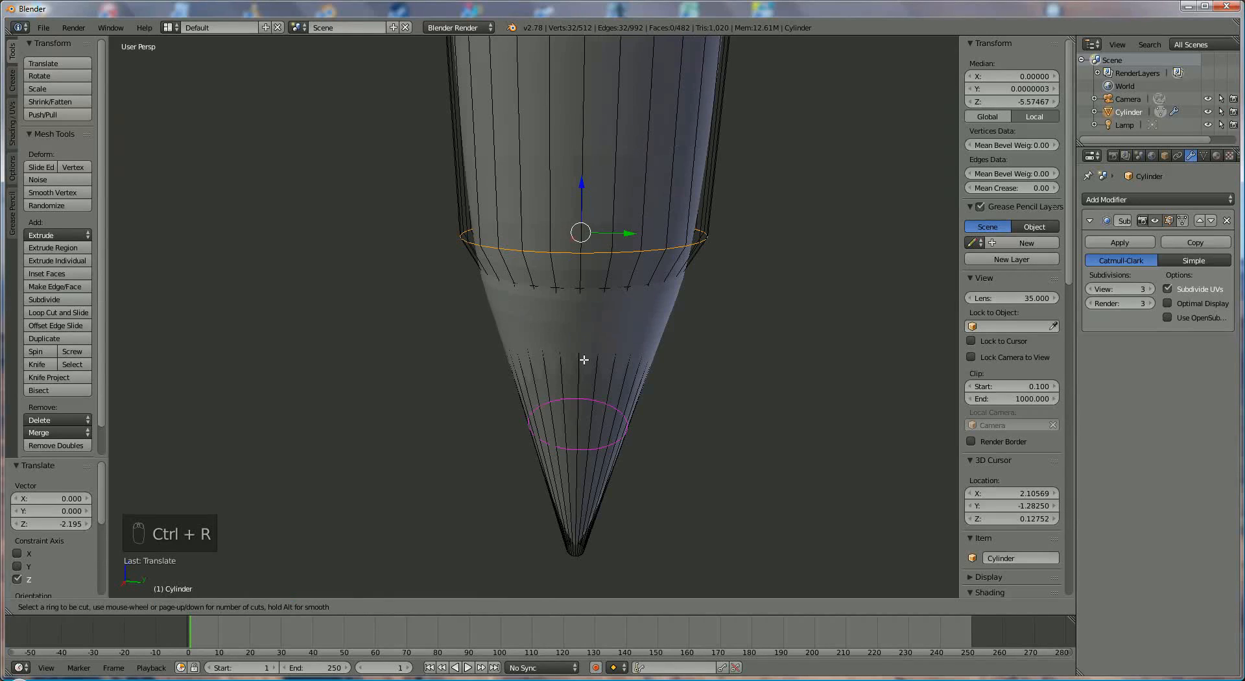
left_click(584, 360)
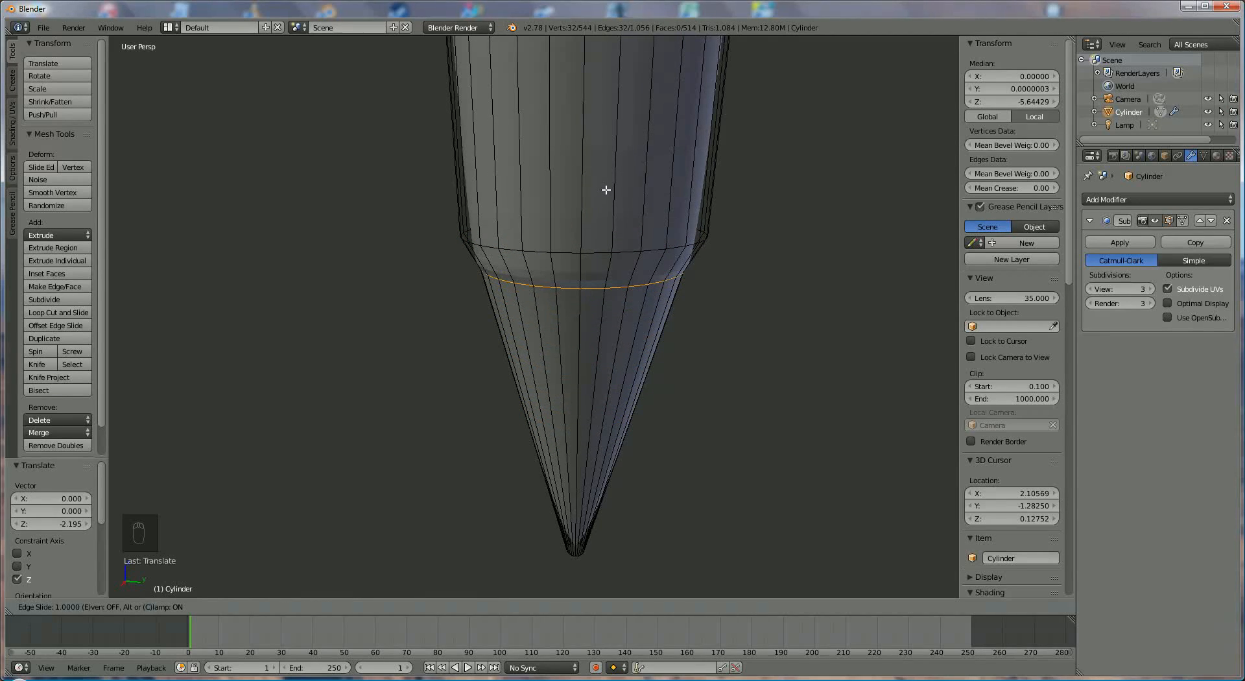
left_click(603, 245)
Select the edge loop just above the tip joint, scale it to about 0.924, lower it 0.028 along Z and scale it again to about 0.945
right_click(620, 249)
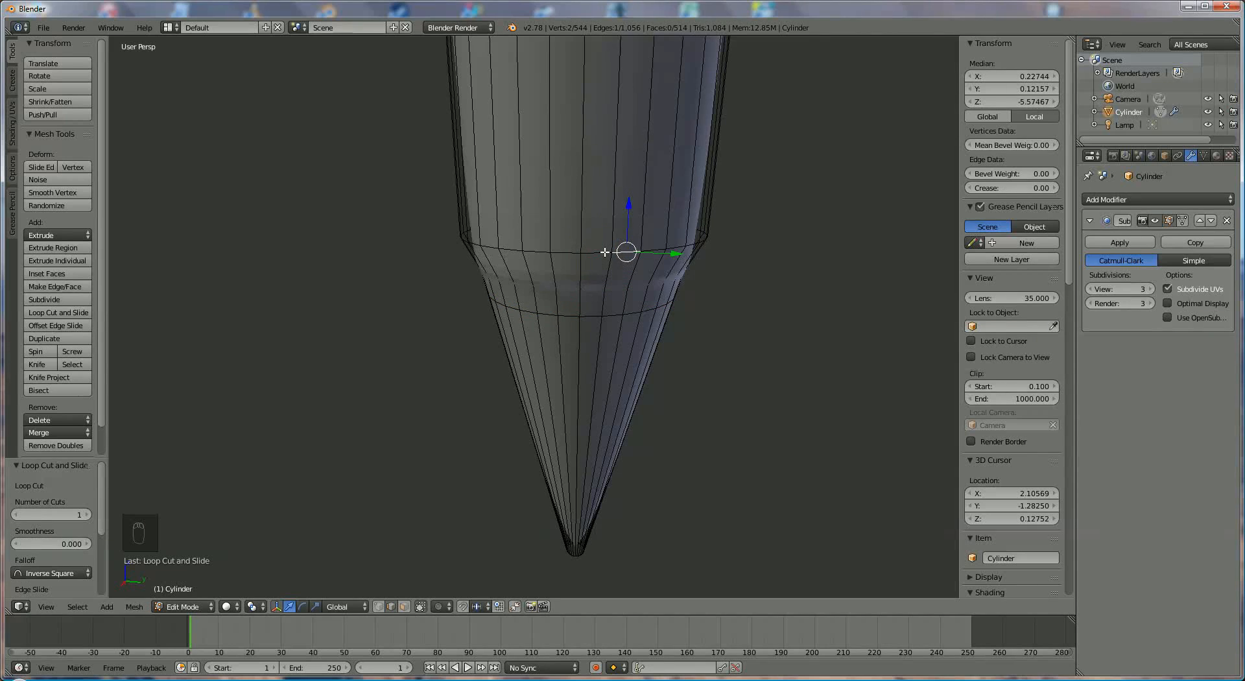
right_click(605, 252, "alt")
key("s")
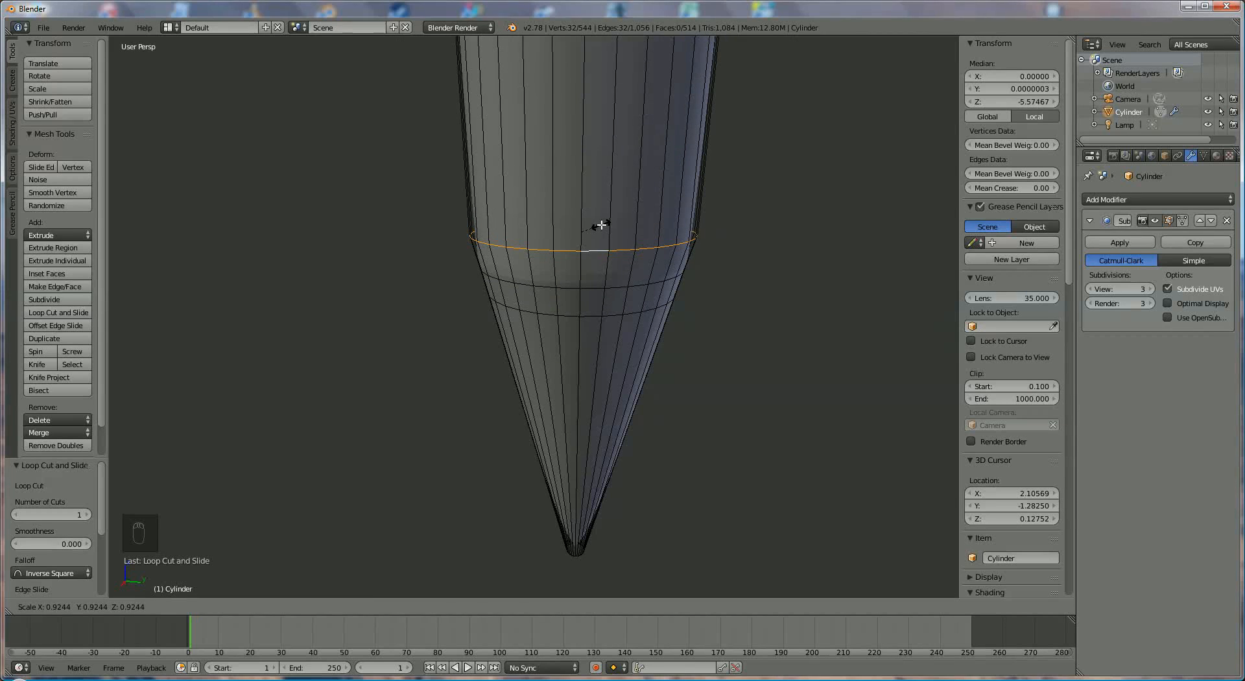
left_click(602, 225)
key("g")
key("z")
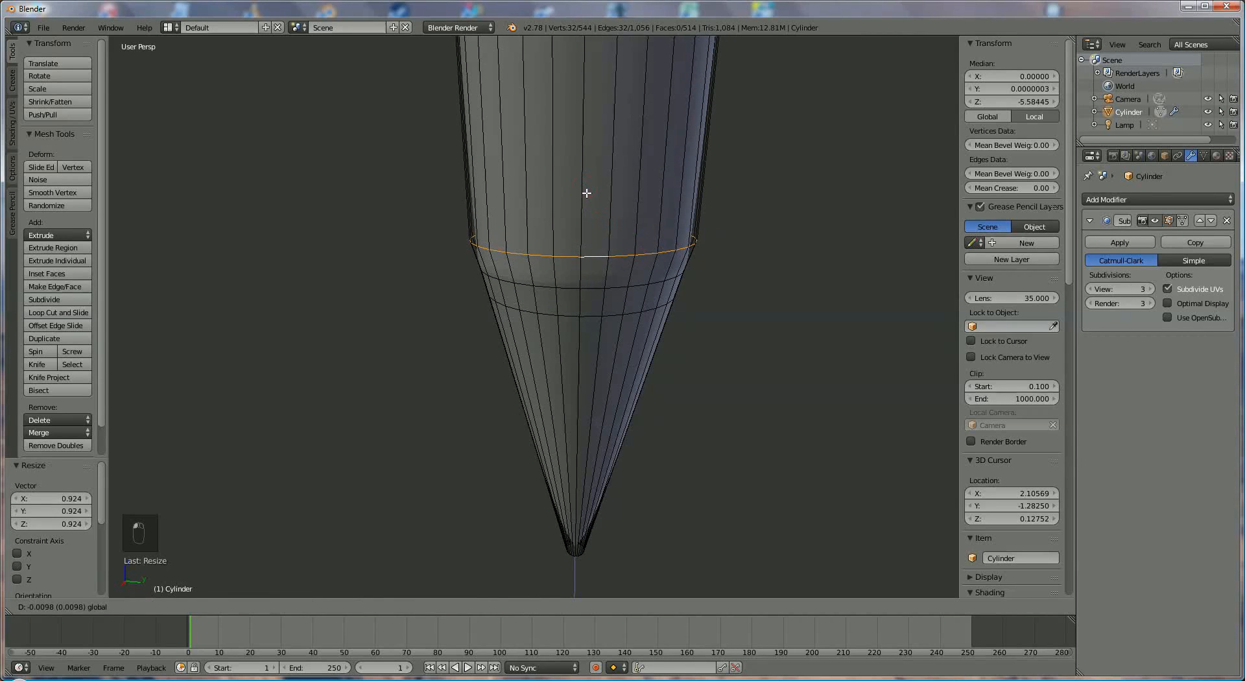
left_click(588, 200)
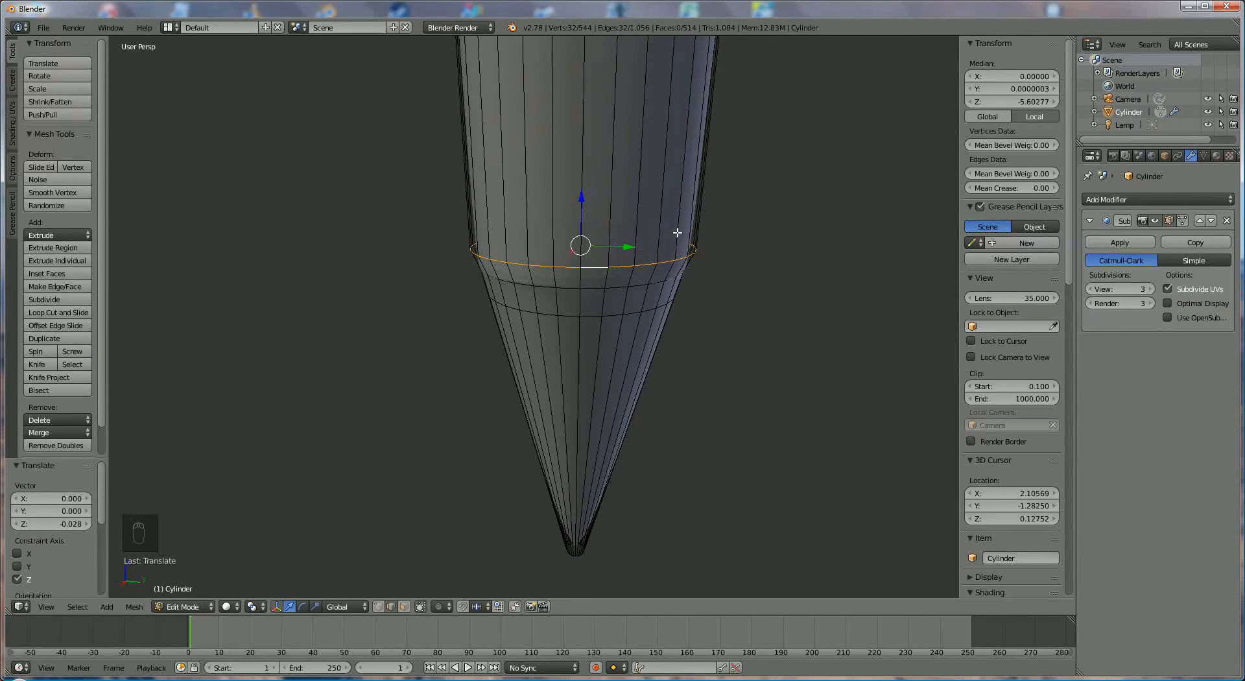
key("s")
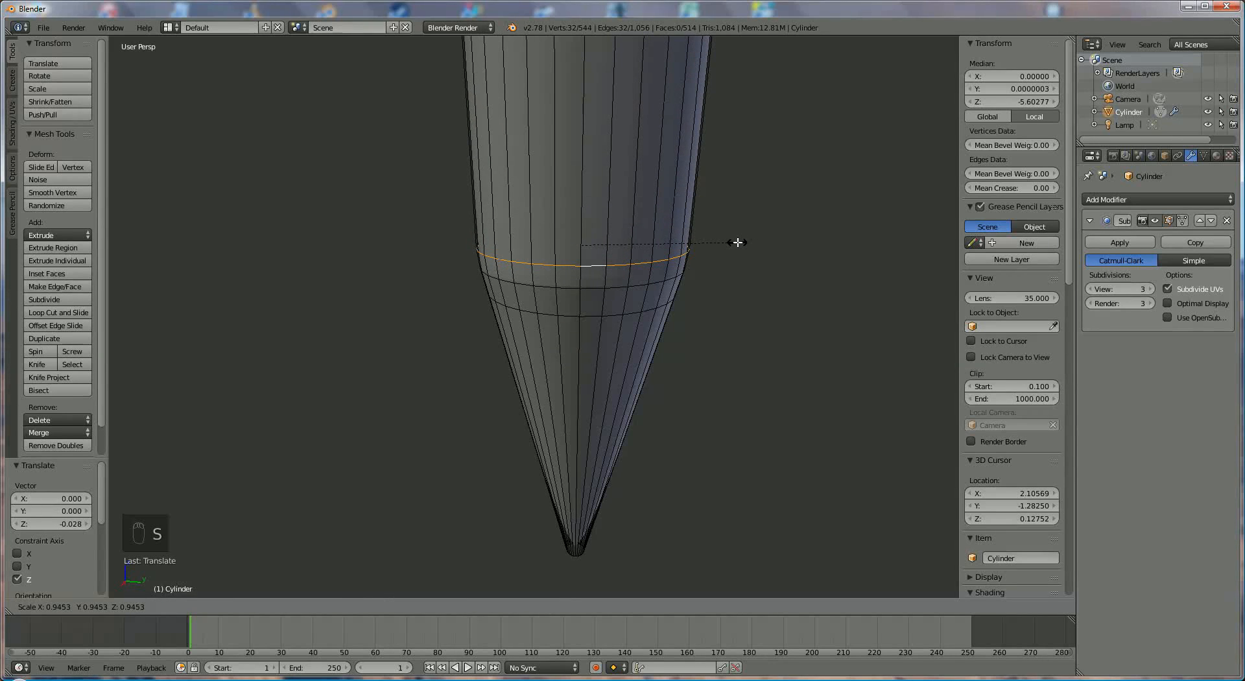
left_click(737, 243)
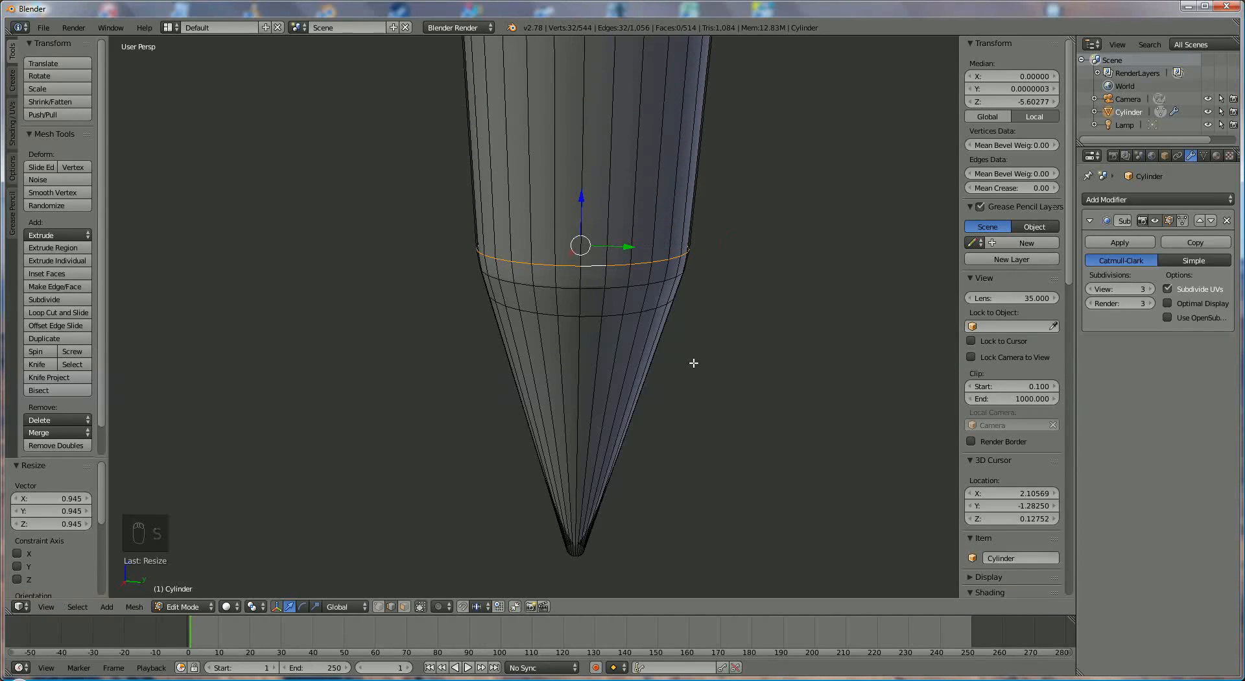
Add a loop cut on the cone and slide it down close to the very end of the tip, at about Z -6.432
key("ctrl+r")
left_click(581, 545)
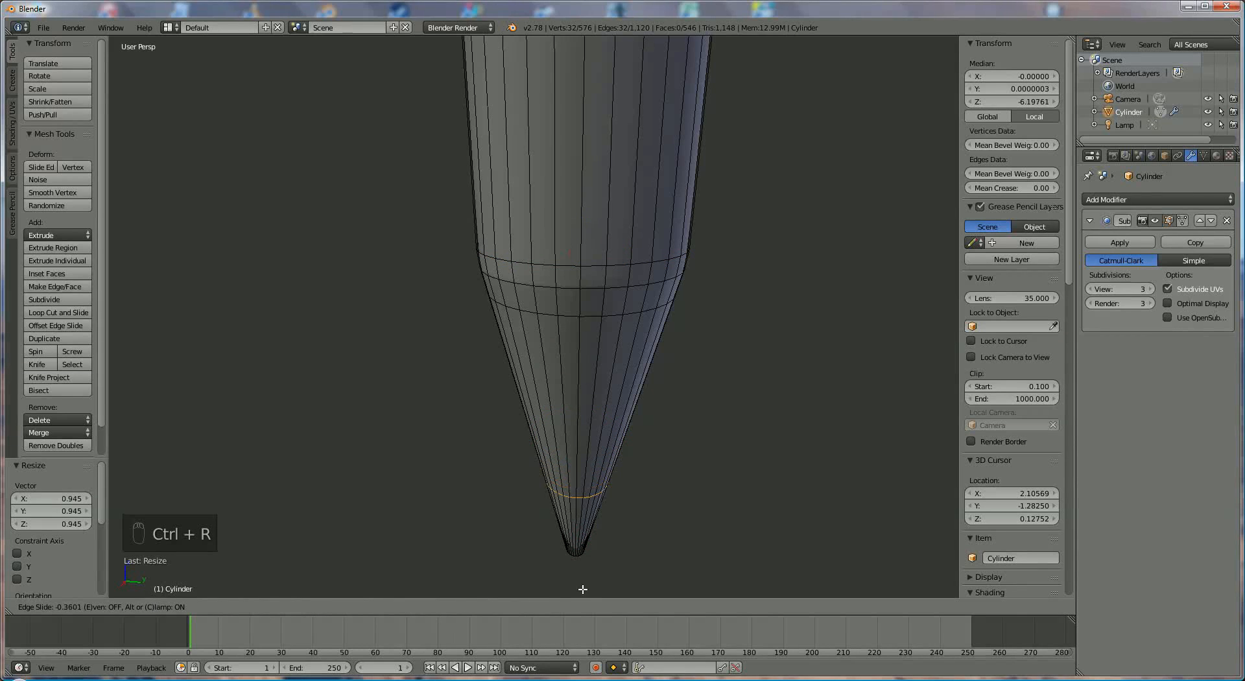
left_click(580, 125)
Return to Object Mode and apply the Subdivision Surface modifier to the tee
scroll(753, 131, "down", 8)
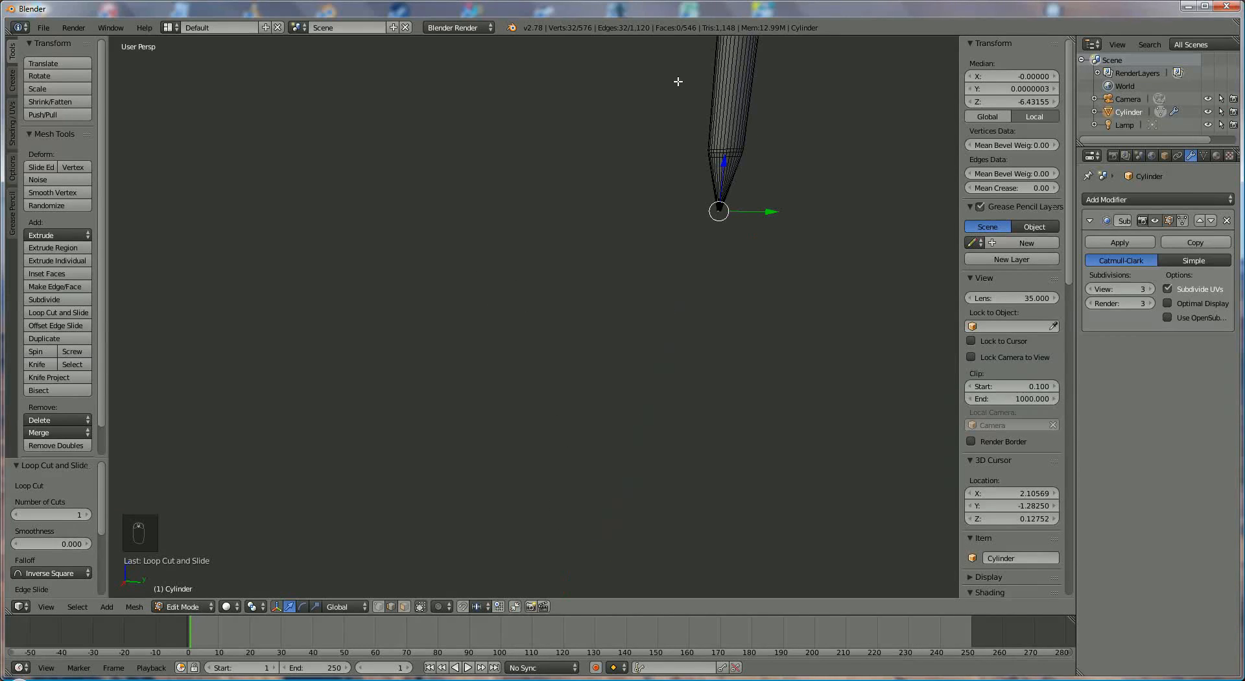
middle_click_drag(641, 139, 639, 149, "shift")
middle_click_drag(594, 95, 610, 182, "shift")
scroll(609, 181, "down", 10)
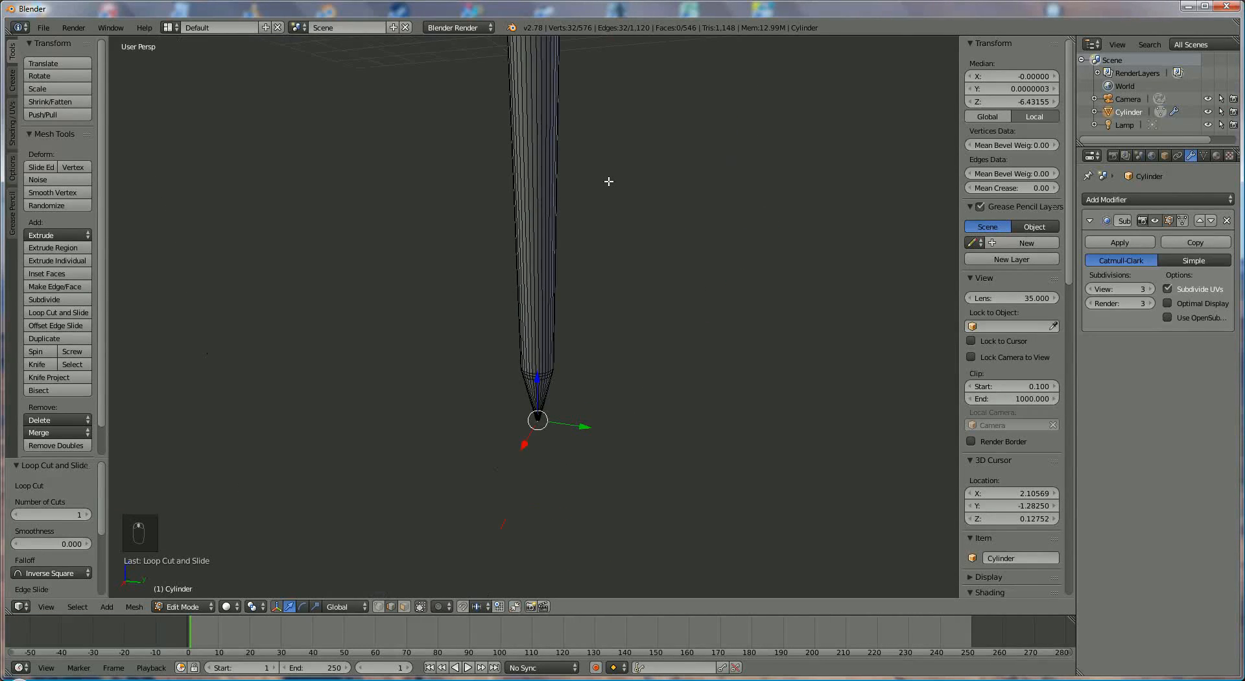
middle_click_drag(564, 39, 561, 186, "shift")
scroll(562, 186, "down", 3)
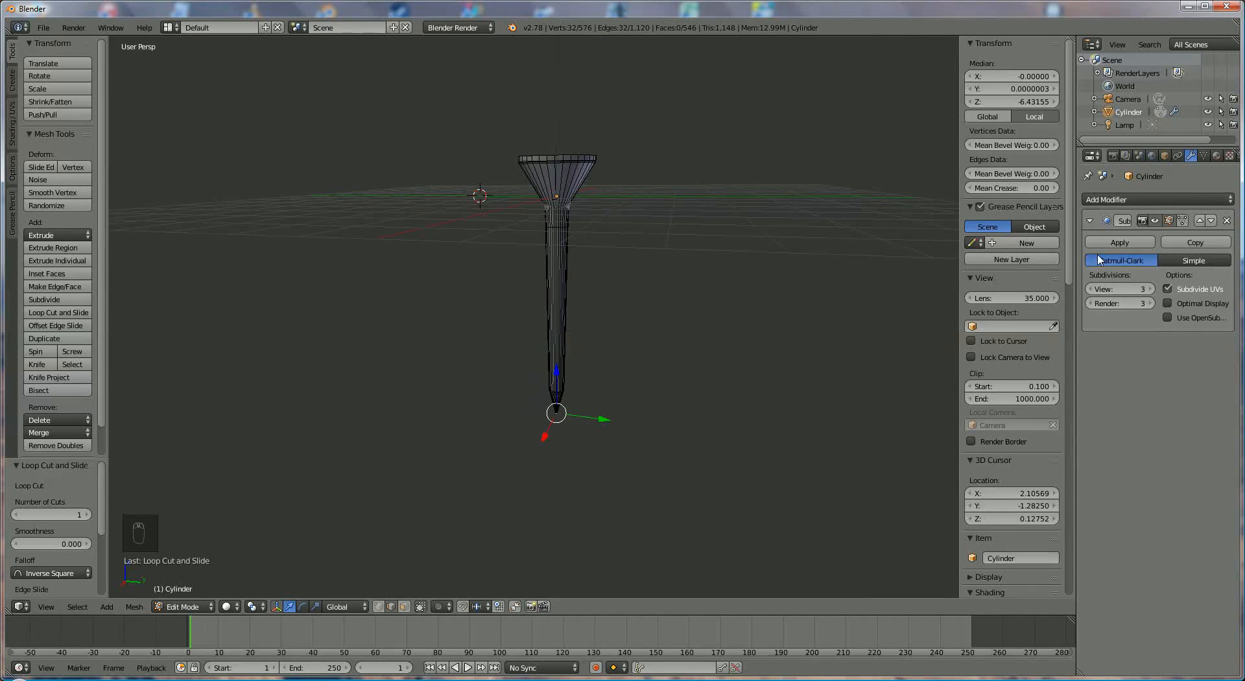
left_click(188, 606)
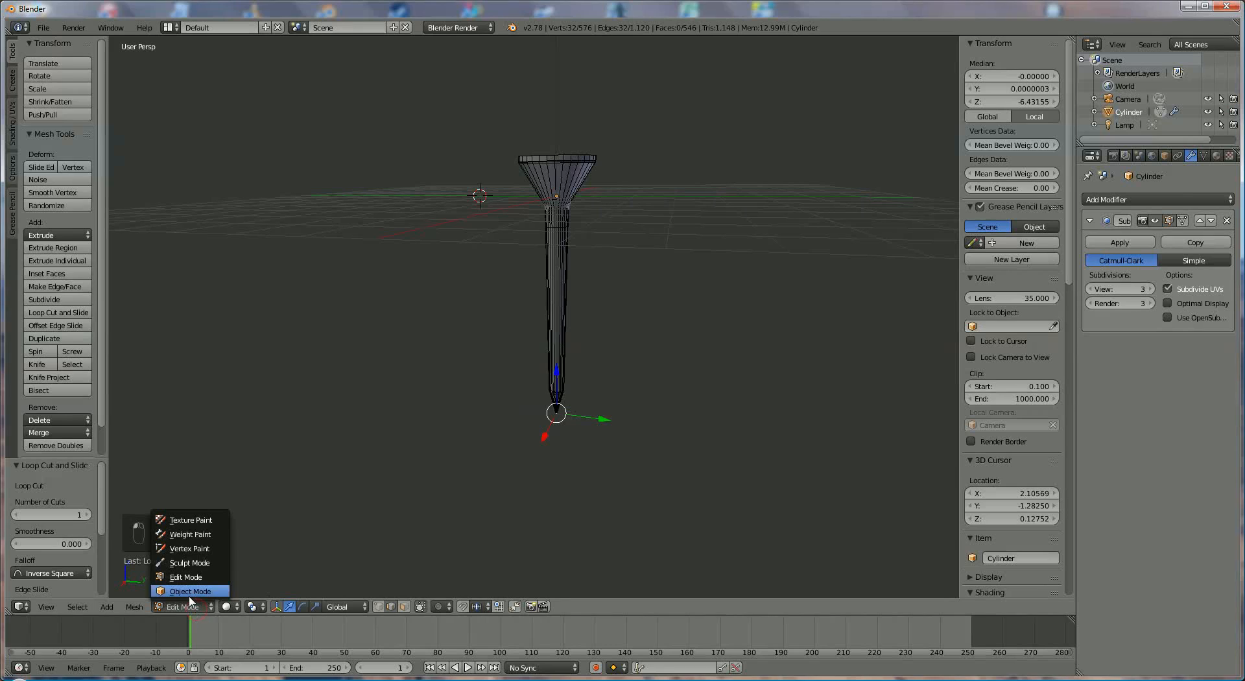
left_click(190, 590)
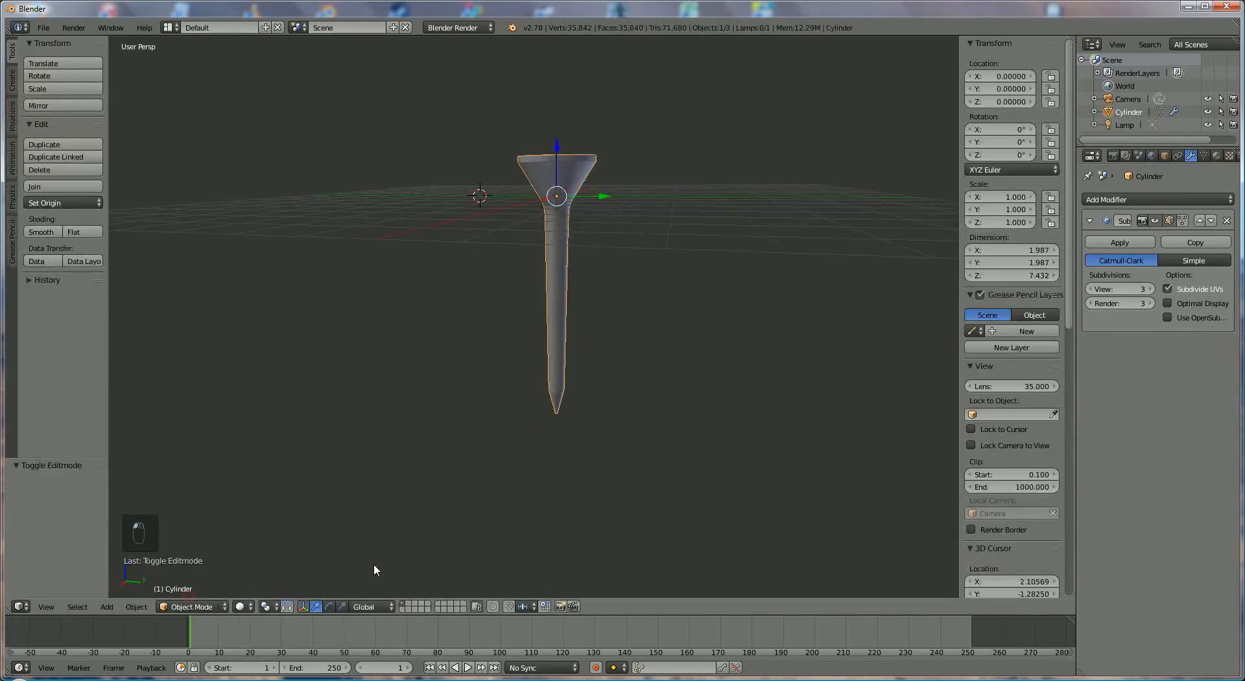
left_click(1120, 242)
Create a new material for the tee and name it "red"
left_click(1217, 156)
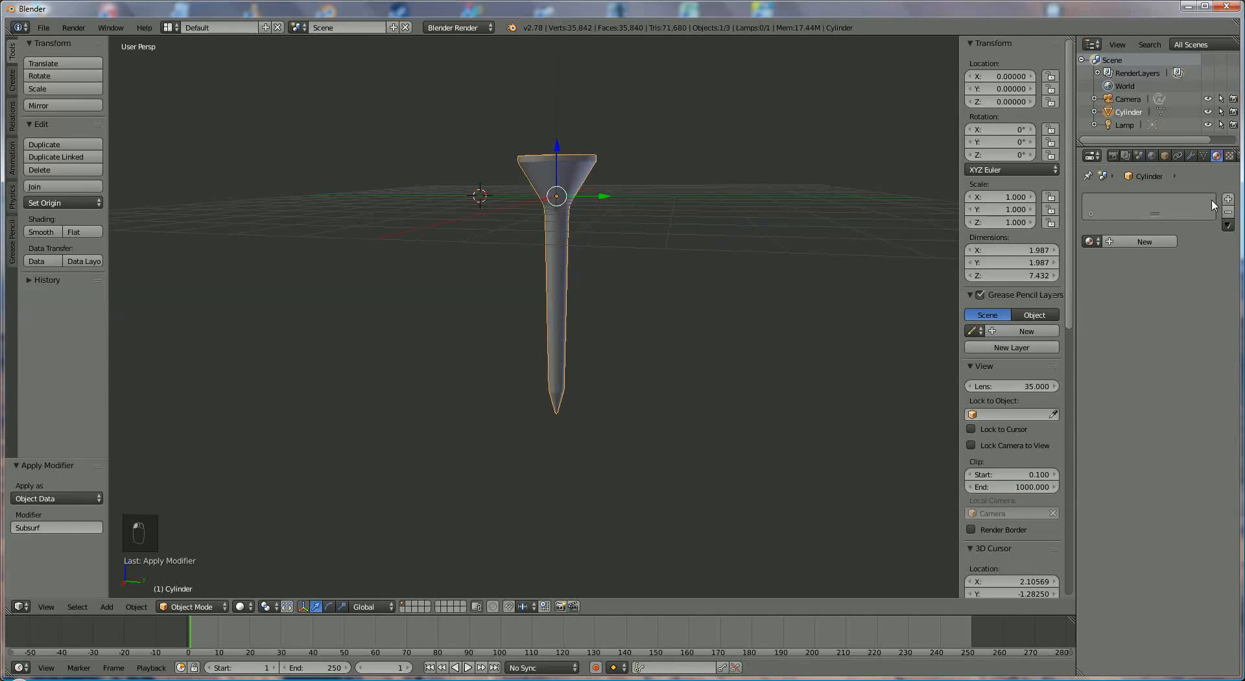
left_click(1135, 242)
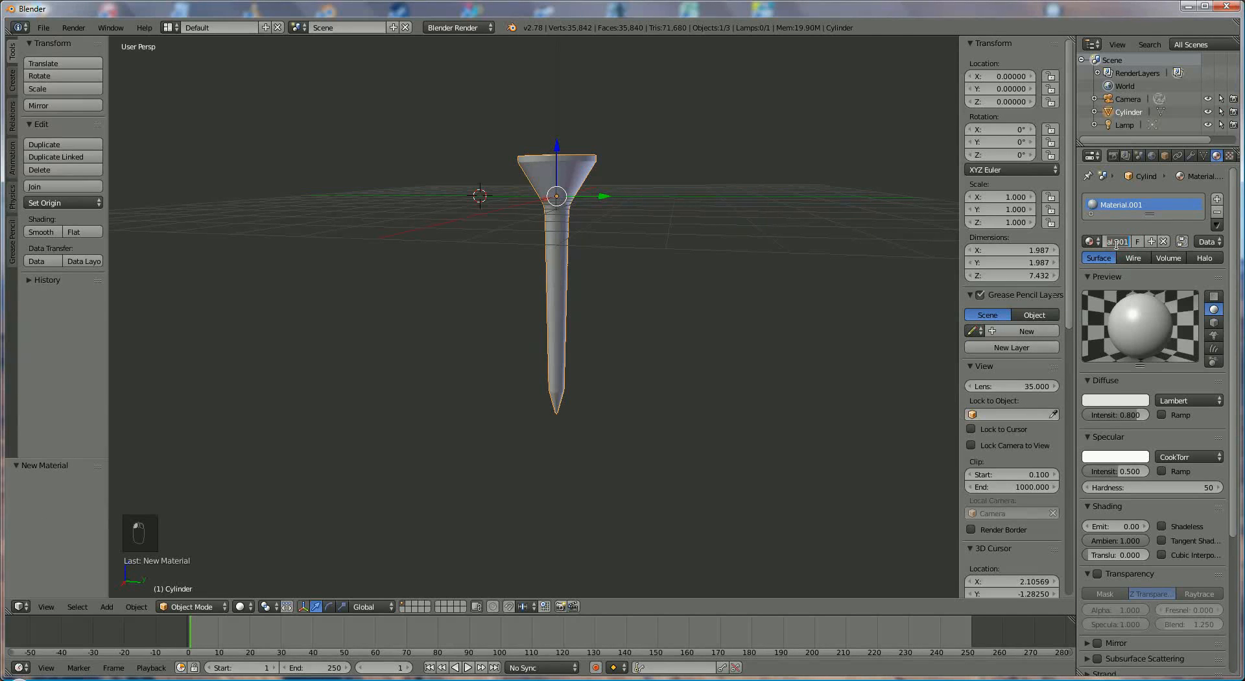
type("red")
key("Return")
Set the material's diffuse colour to red (R 0.800, G 0.000, B 0.002), diffuse intensity to 1.000 and specular intensity to 0.353
left_click(1139, 400)
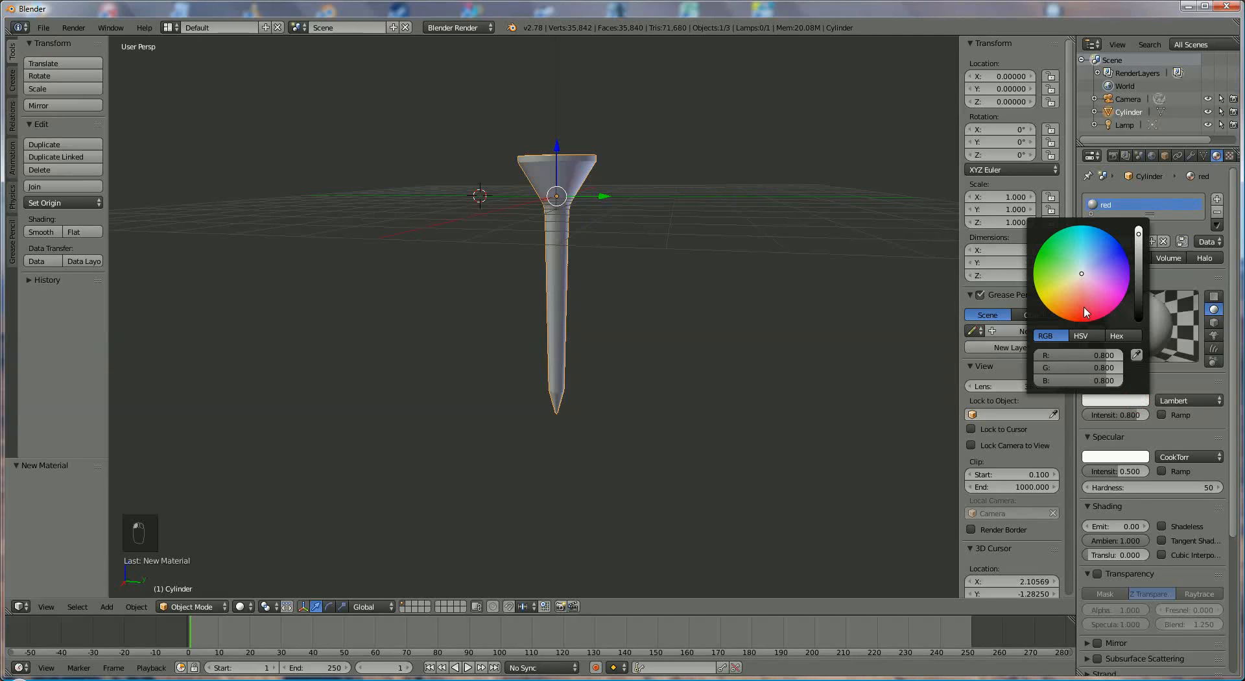
left_click(1084, 317)
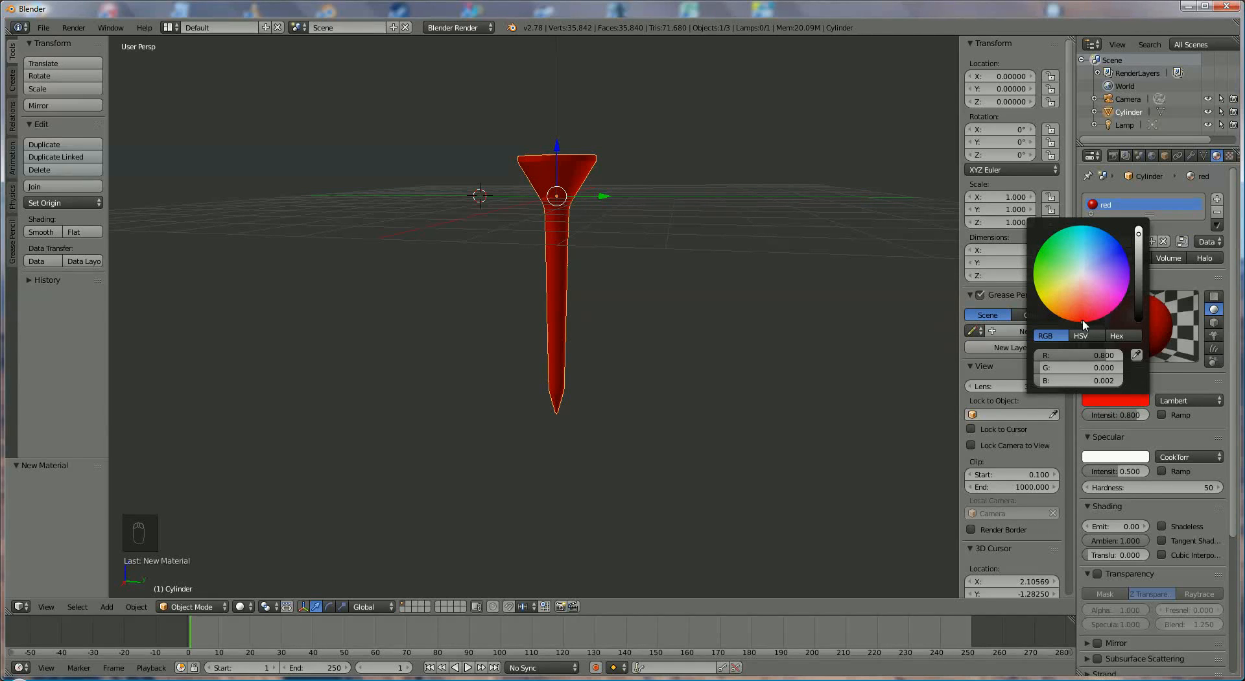
left_click_drag(1136, 420, 1192, 423)
left_click_drag(1116, 469, 1070, 478)
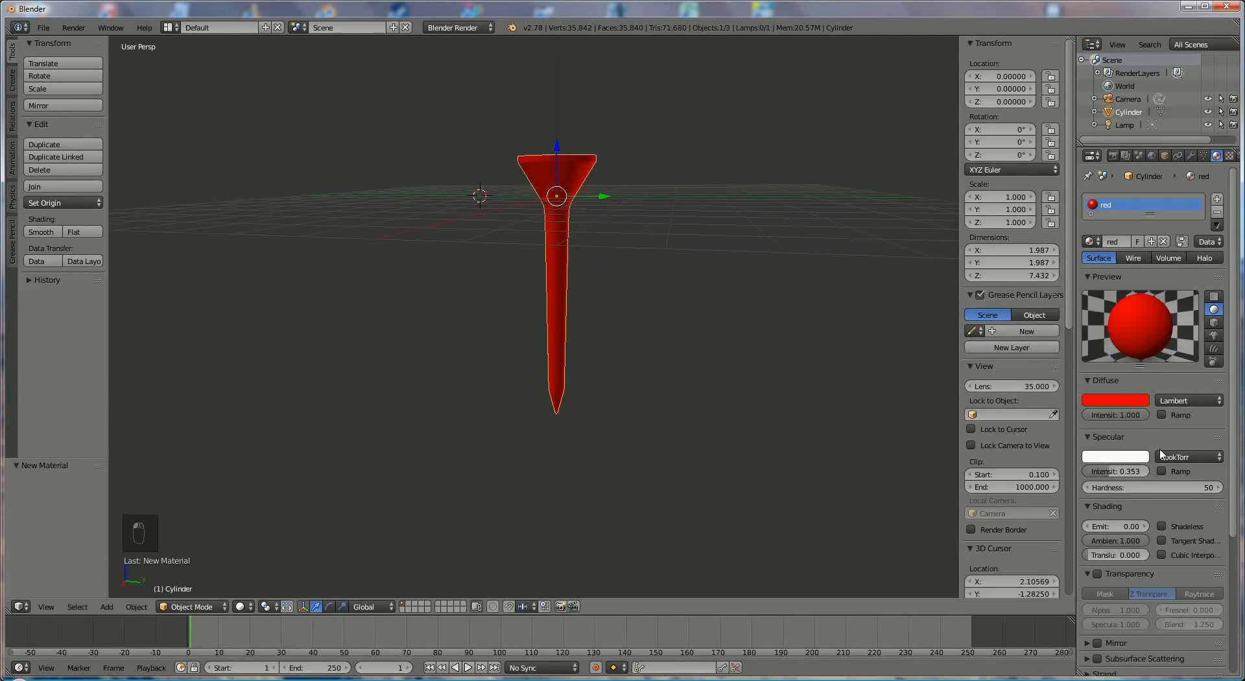
Turn off the red material's Receive and Cast shadow options
scroll(1167, 446, "down", 4)
scroll(1168, 446, "down", 3)
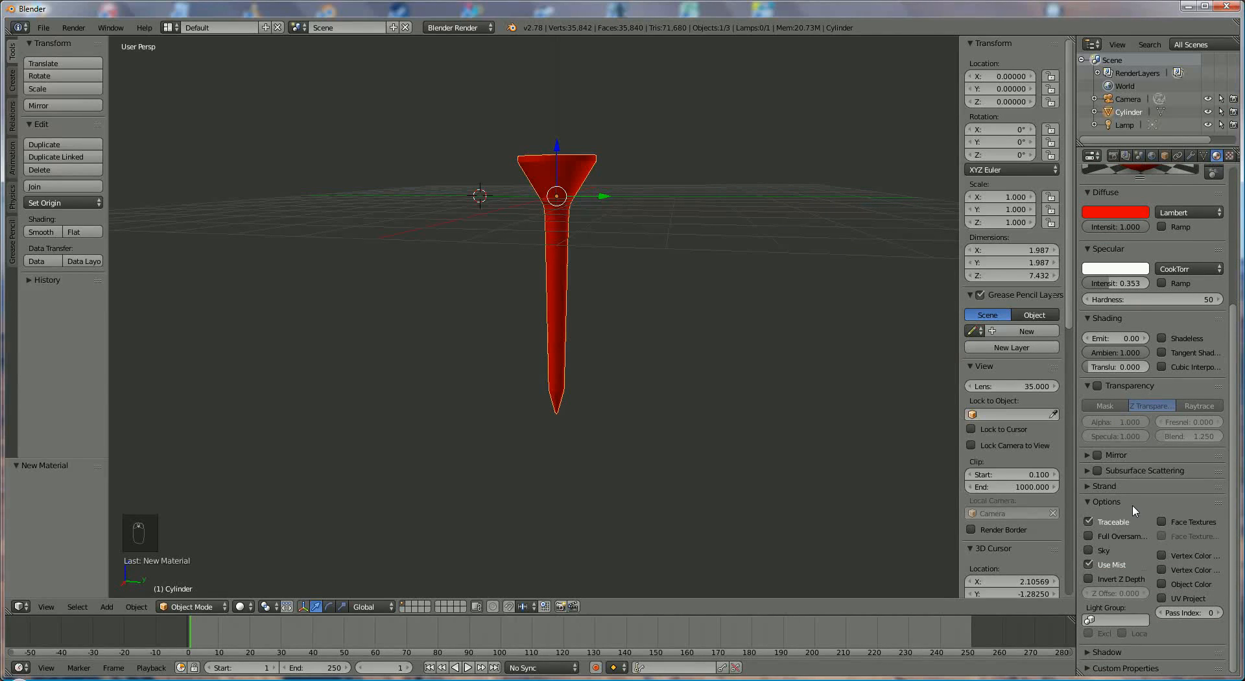
left_click(1090, 652)
left_click(1089, 672)
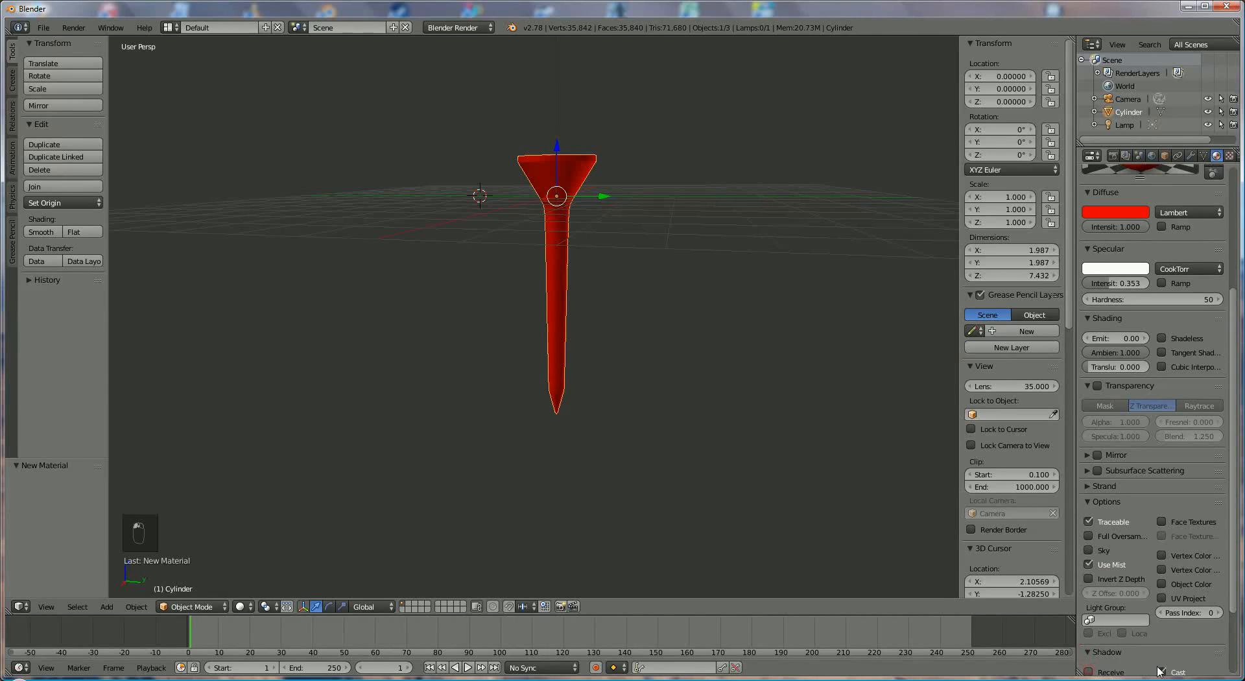
left_click(1161, 672)
Lock the camera to the view, look through it and orbit it to a low side view of the upright tee
middle_click_drag(810, 298, 796, 266)
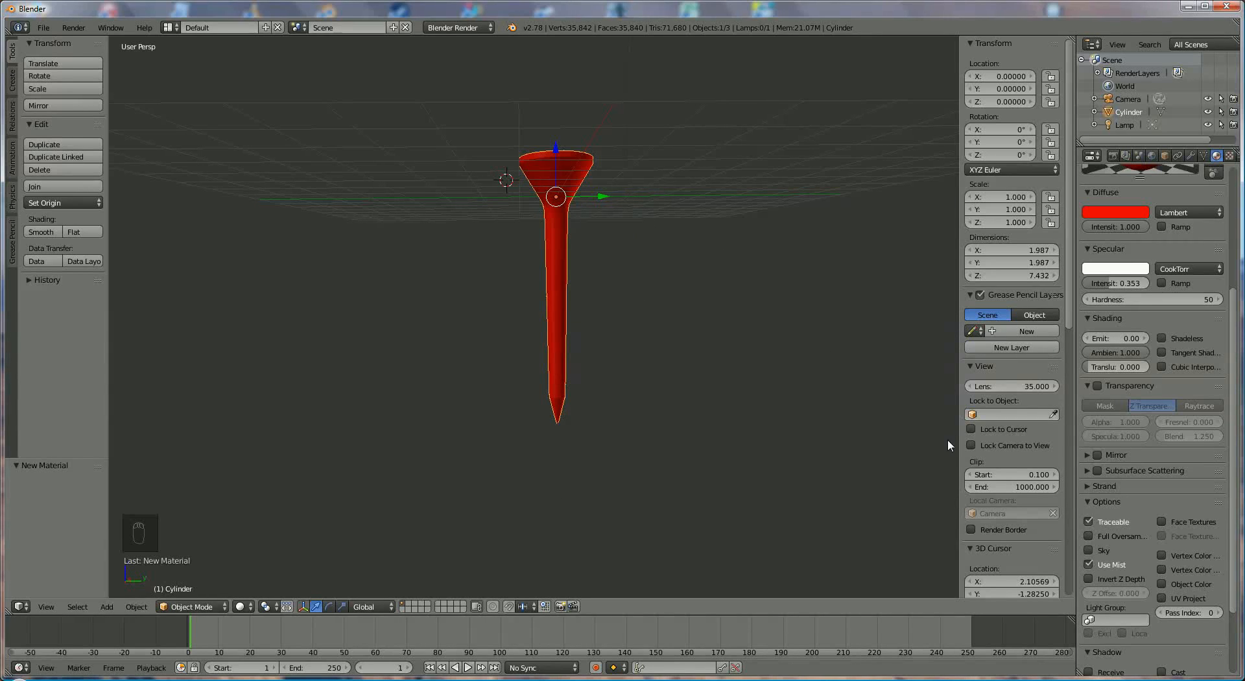
left_click(970, 445)
key("KP_0")
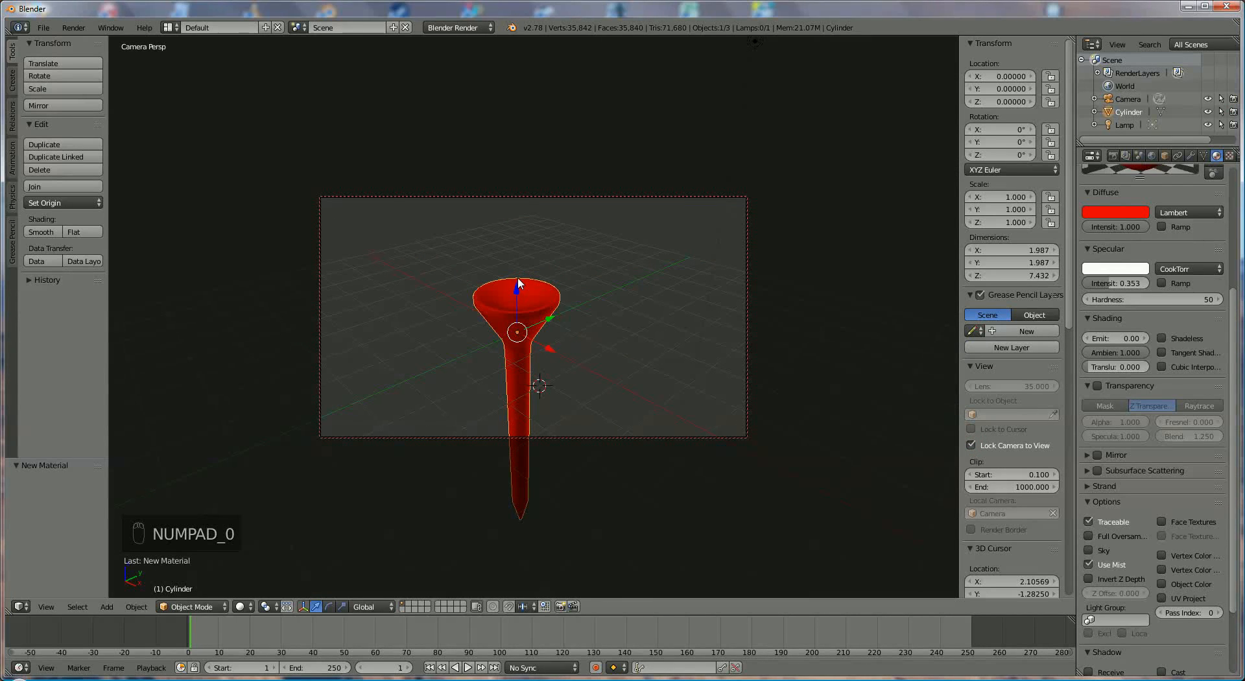
middle_click_drag(517, 277, 531, 224)
middle_click_drag(660, 215, 679, 287)
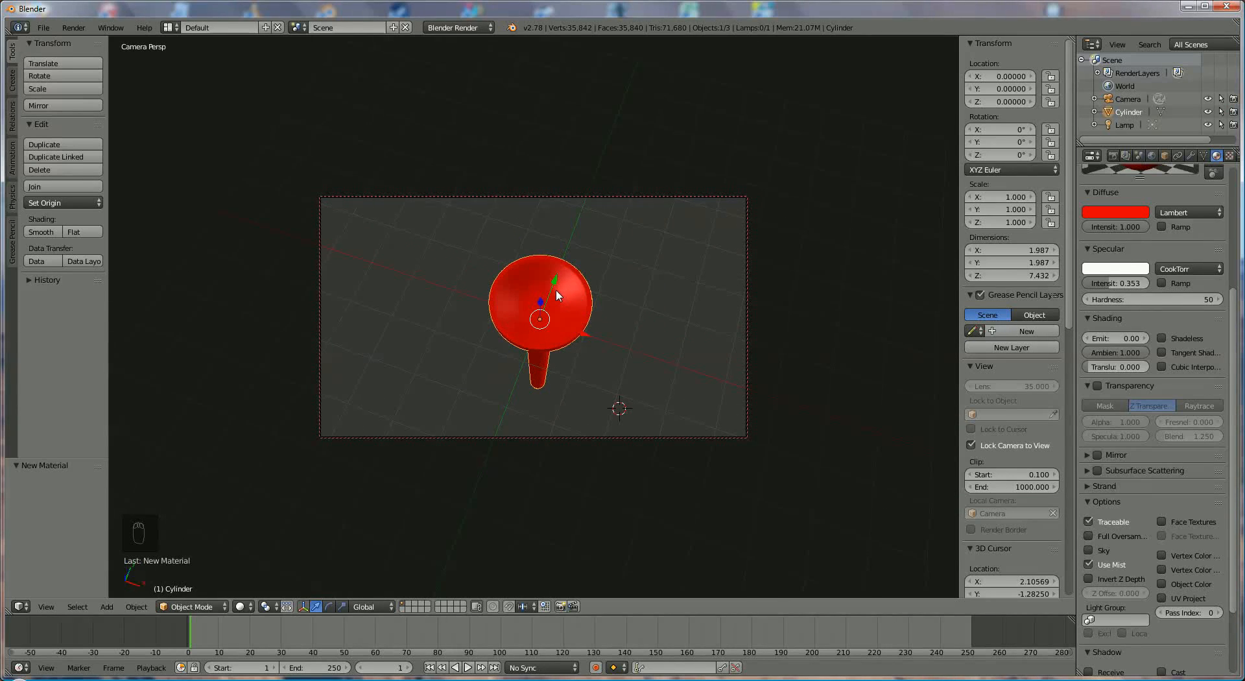
middle_click_drag(555, 295, 644, 280)
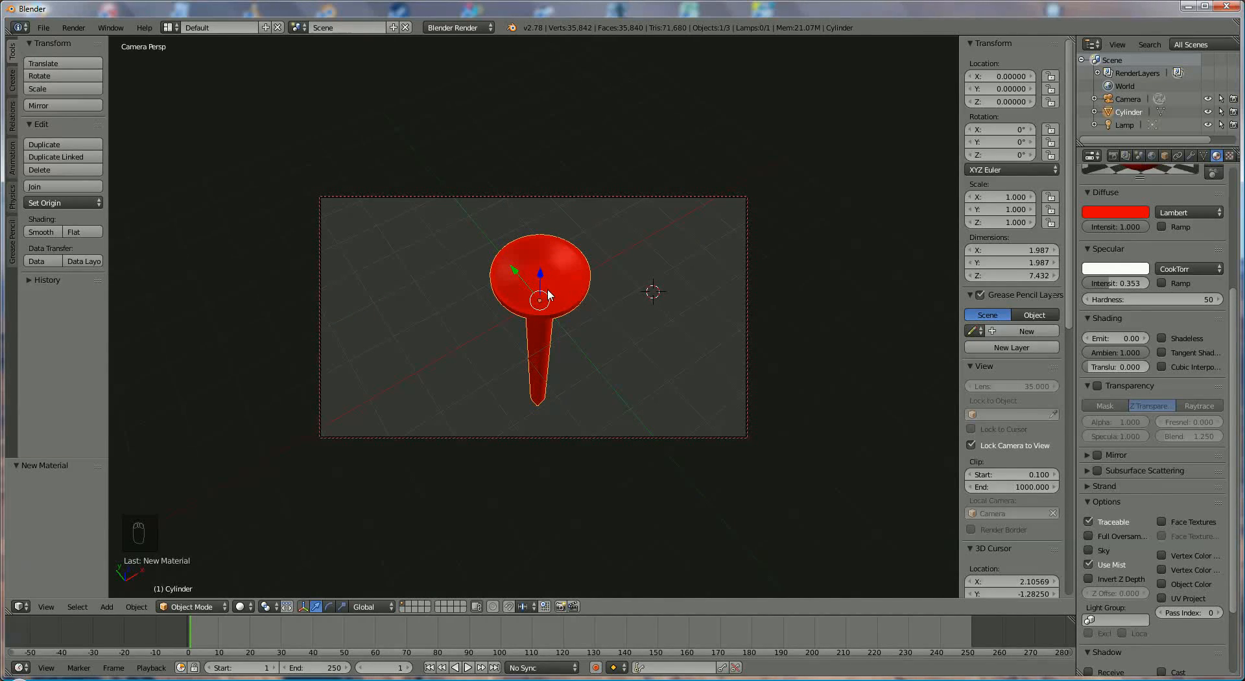
middle_click_drag(545, 262, 550, 183)
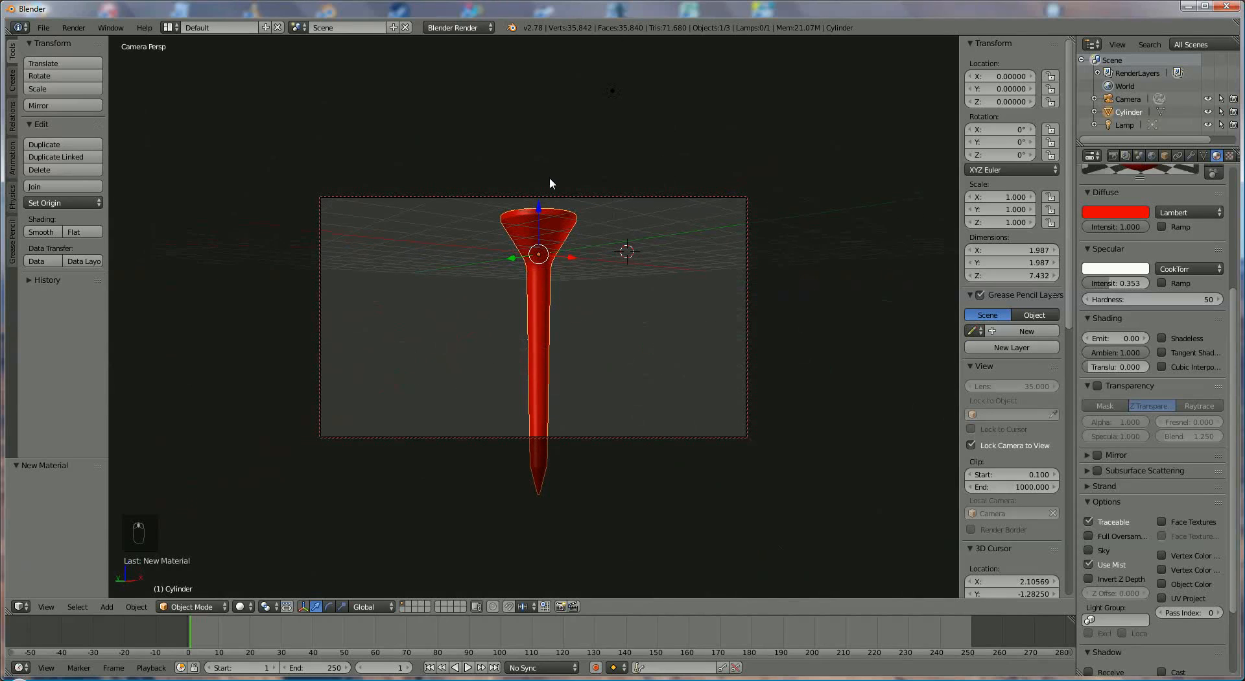
Rotate the tee 60° about the global Y axis and orbit the camera around to its other side
type("r")
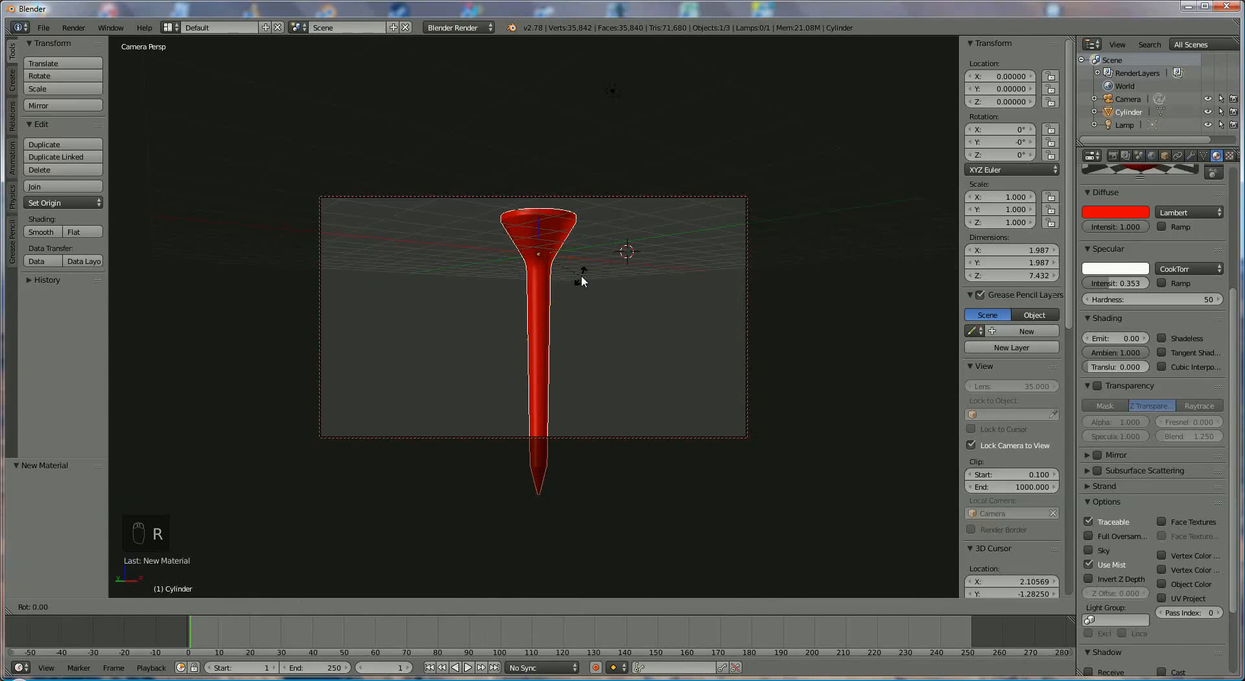
type("y60")
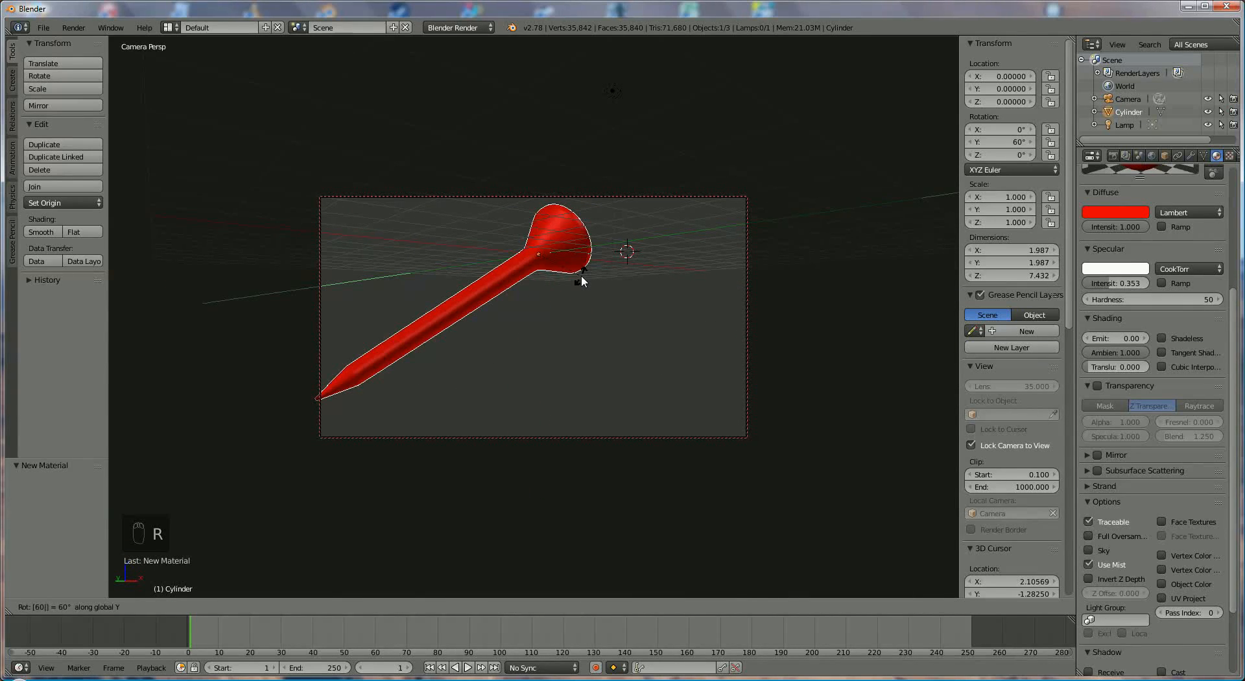
key("Return")
middle_click_drag(574, 273, 845, 288)
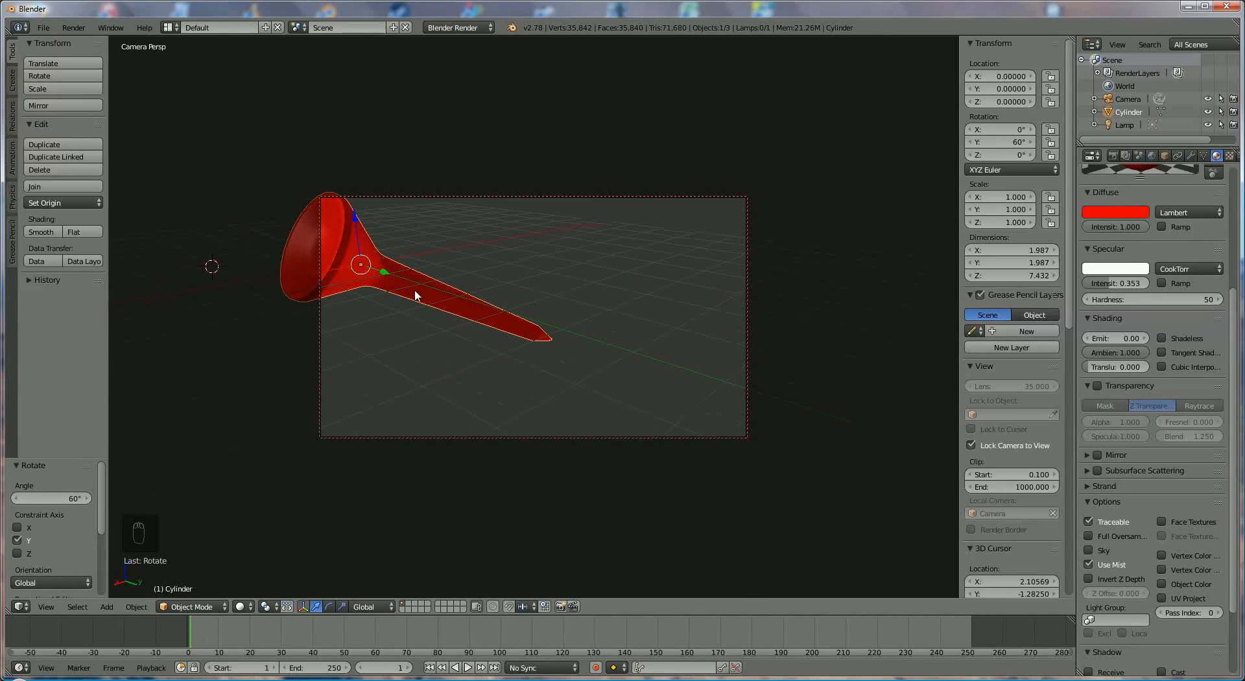
Orbit the locked camera until the whole tee lies inside the frame with its cup visible, then unlock the camera and leave its view
middle_click_drag(415, 290, 491, 312)
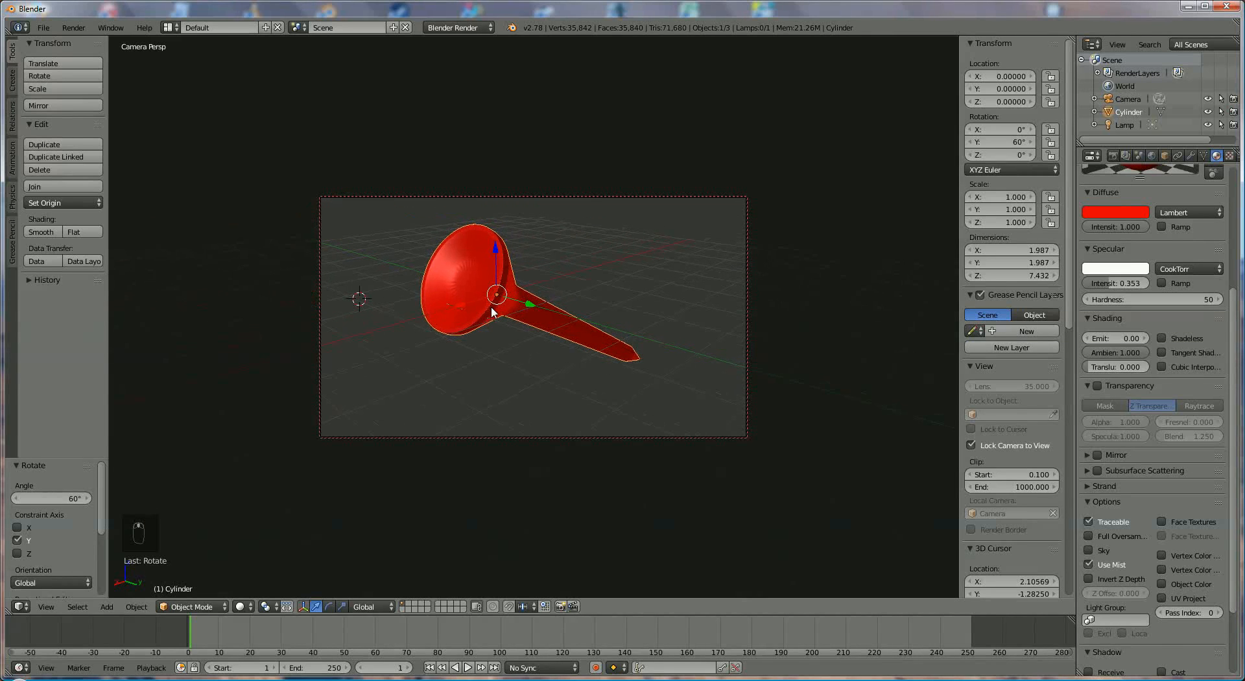
middle_click_drag(462, 227, 575, 264)
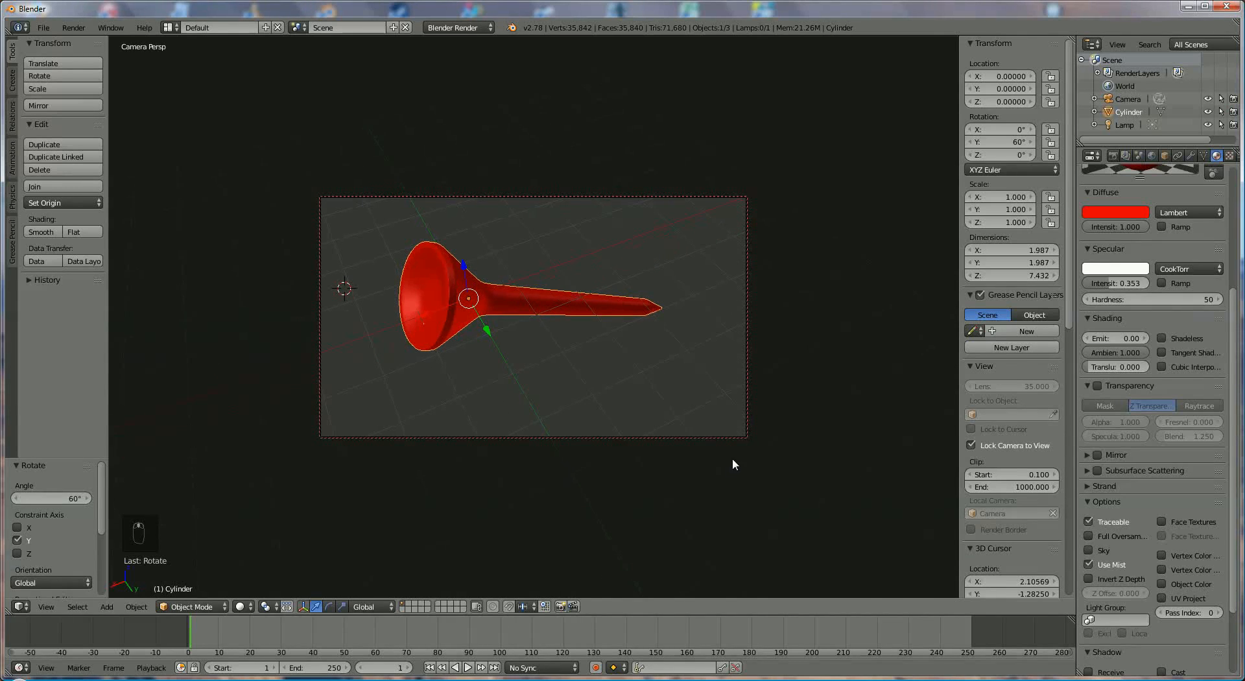
left_click(971, 446)
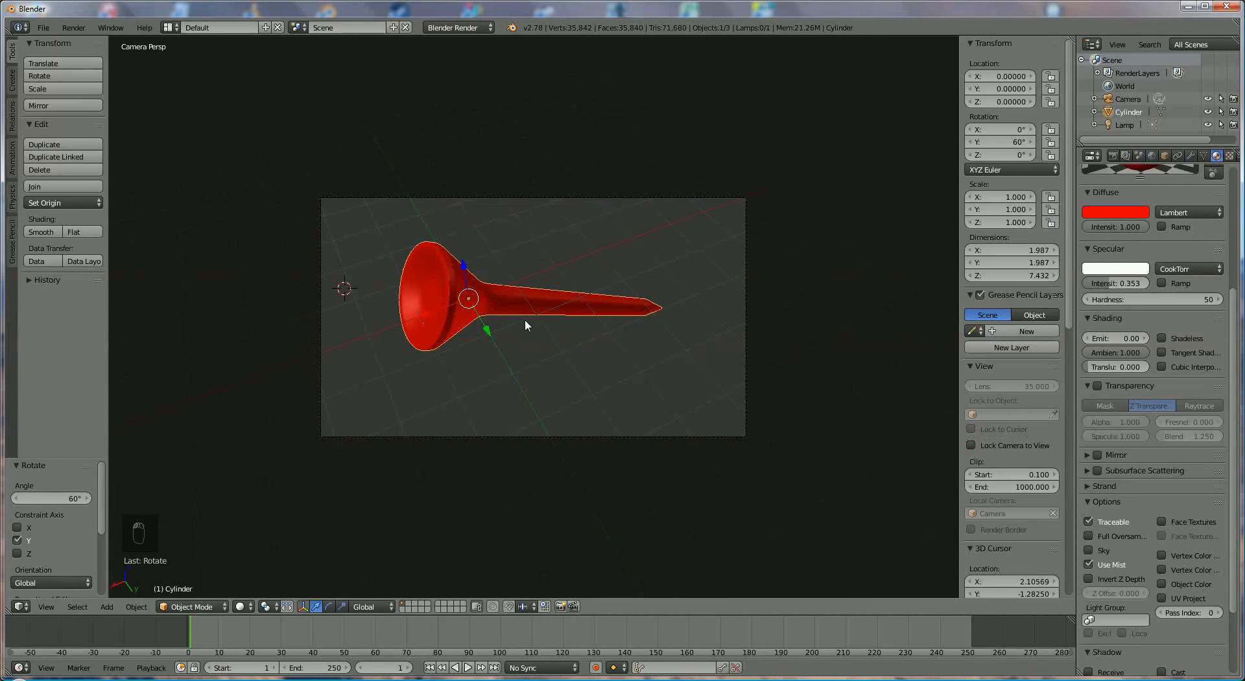
key("KP_0")
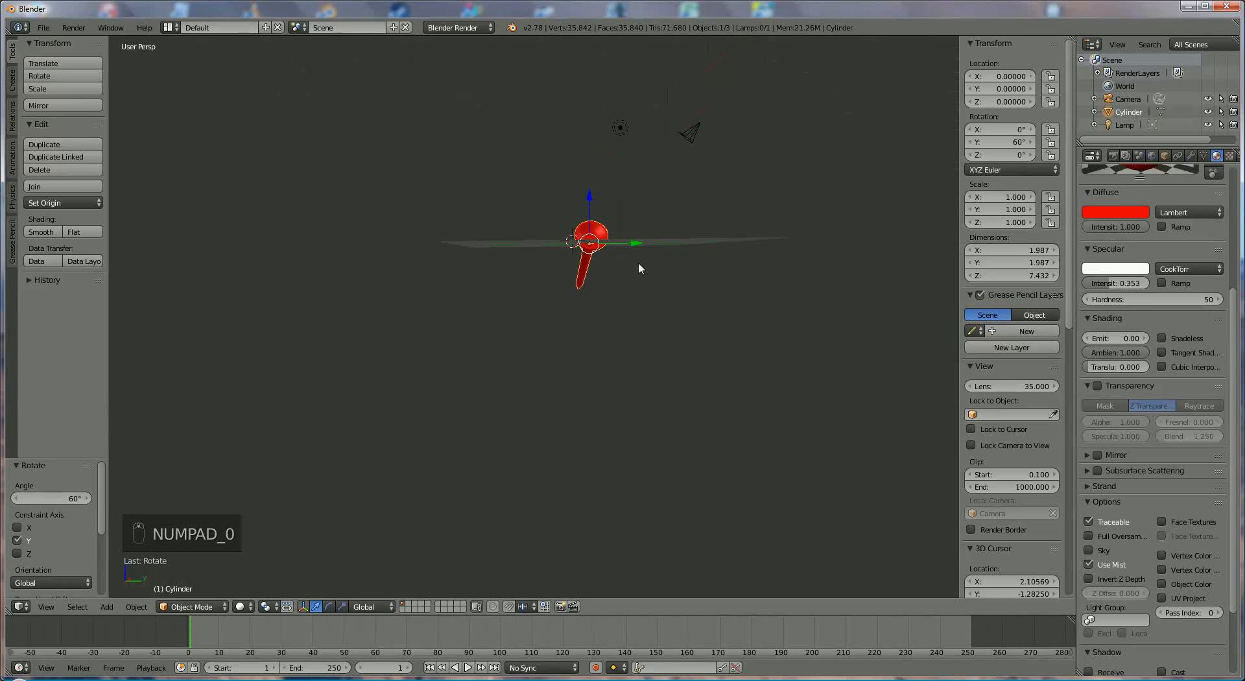
Lower the lamp by about 2.3 units along the Z axis
middle_click_drag(638, 264, 497, 239)
right_click(525, 202)
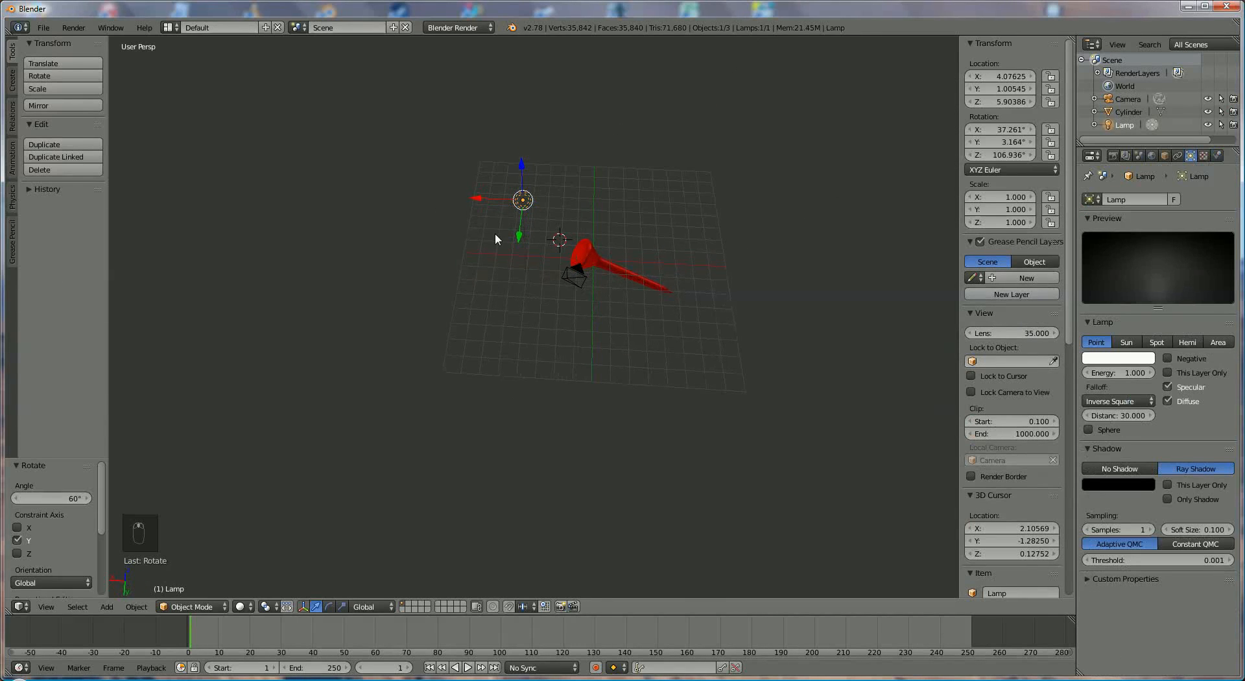
left_click_drag(523, 163, 522, 194)
Duplicate the lamp and place the copy near the tee's pointed end at about X -5.13, Y 2.19, Z 0.79
key("shift+d")
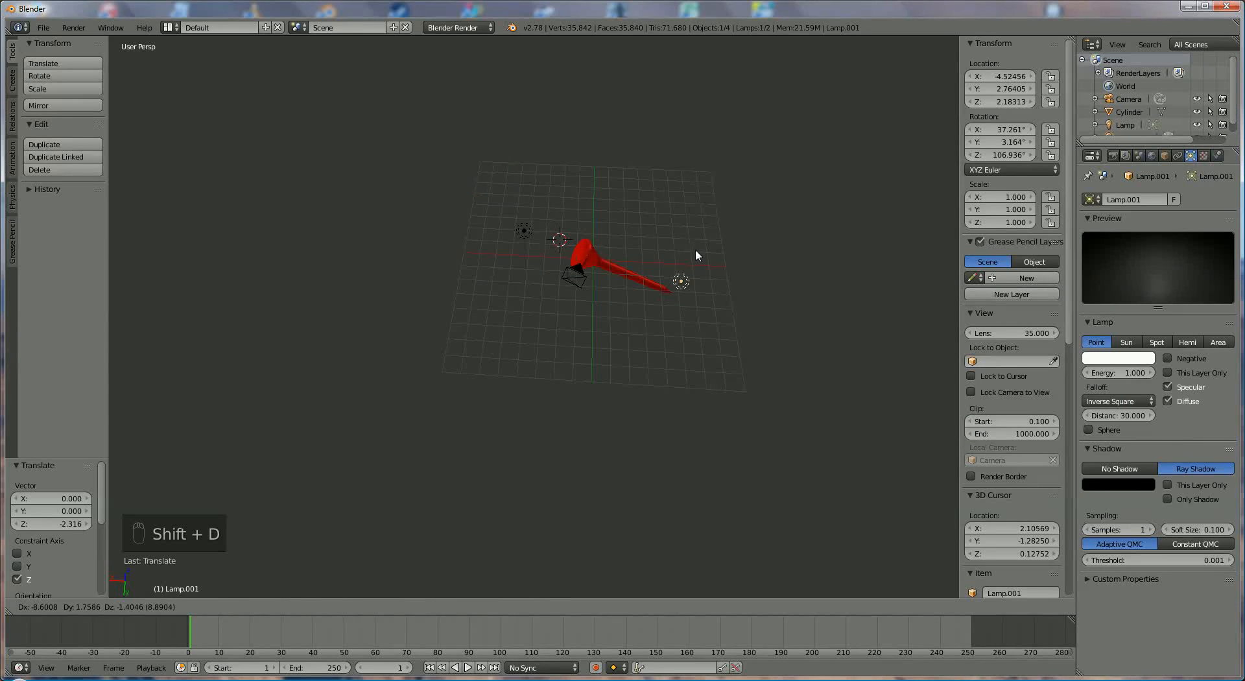
left_click(652, 227)
middle_click_drag(671, 267, 600, 187)
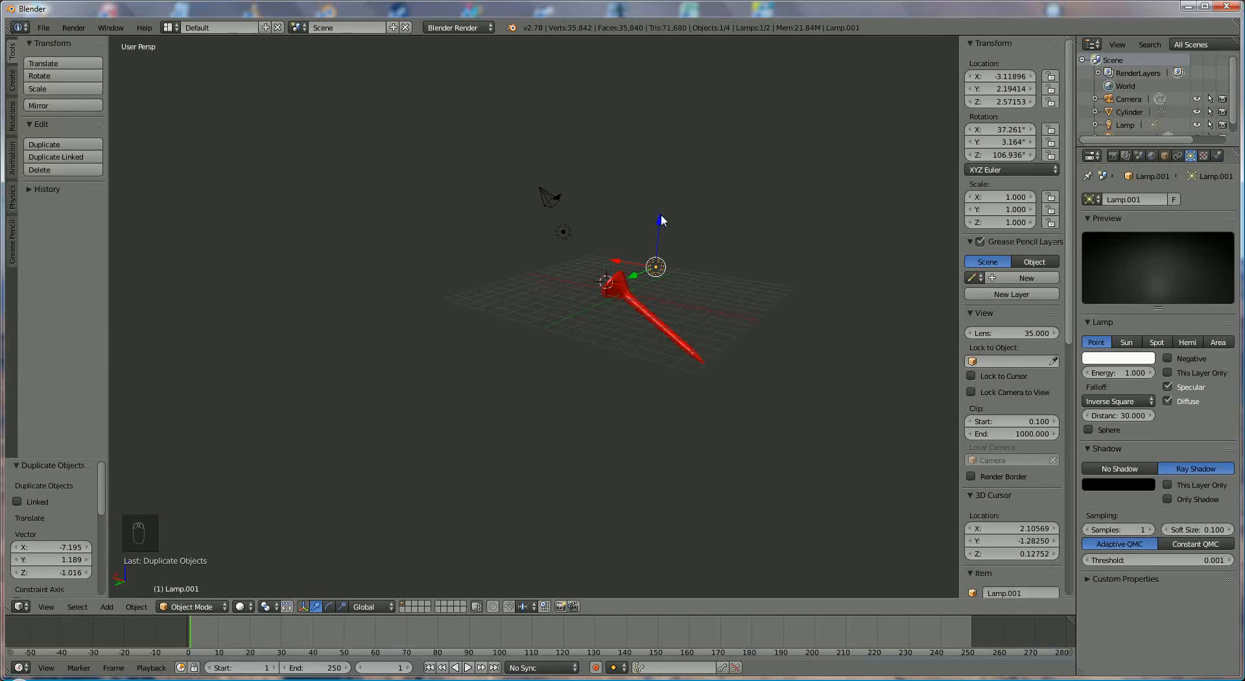
left_click_drag(660, 221, 661, 259)
middle_click_drag(595, 302, 654, 327)
left_click_drag(616, 301, 646, 298)
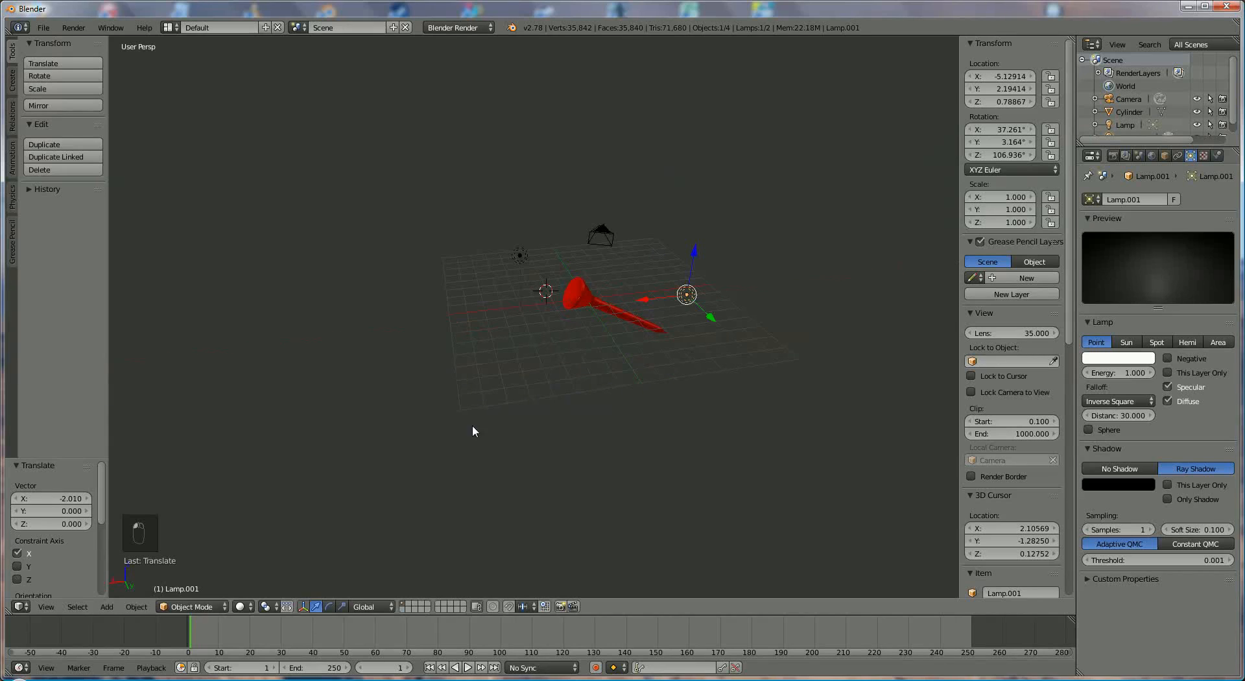
Add a plane and move it about 3.27 units down the Z axis, below the tee
left_click(107, 607)
mouse_move(127, 603)
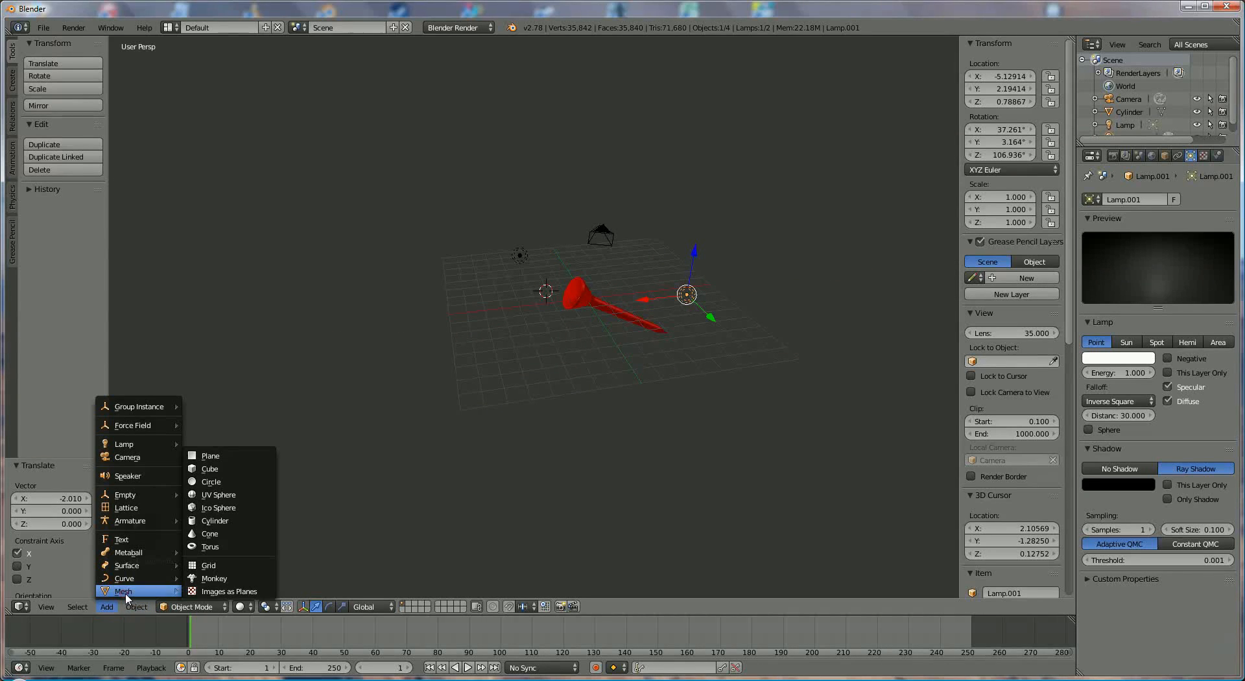
left_click(232, 457)
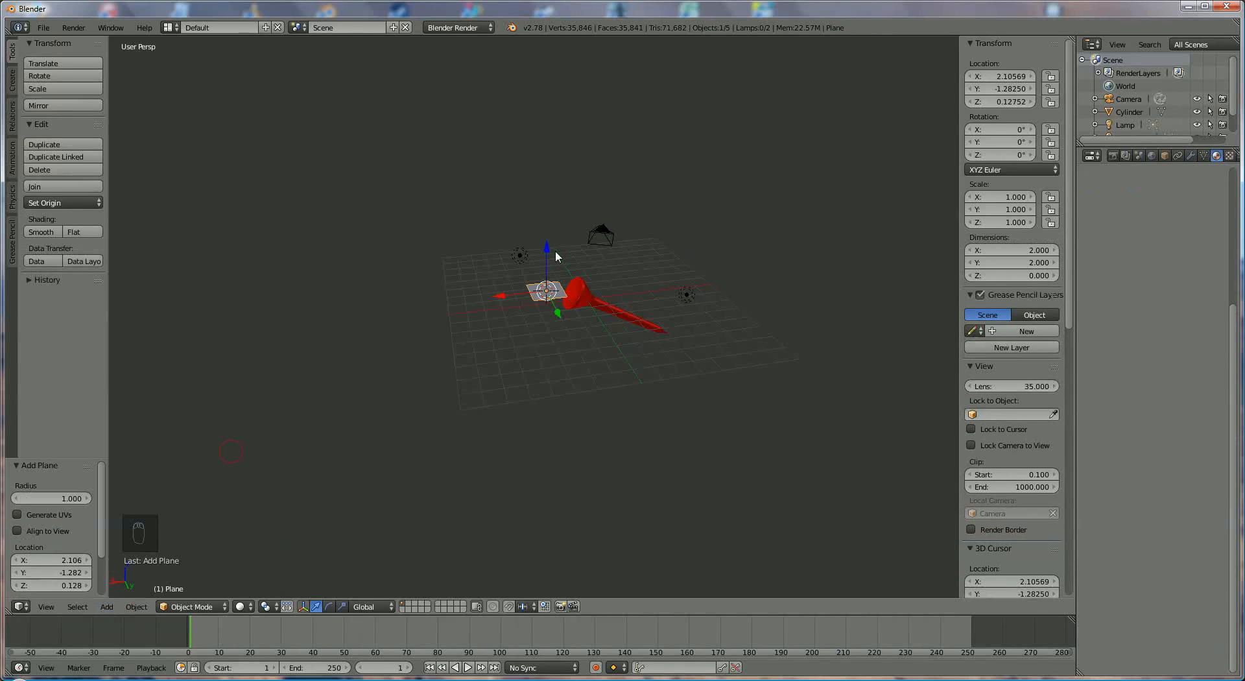
key("g")
key("z")
left_click(570, 312)
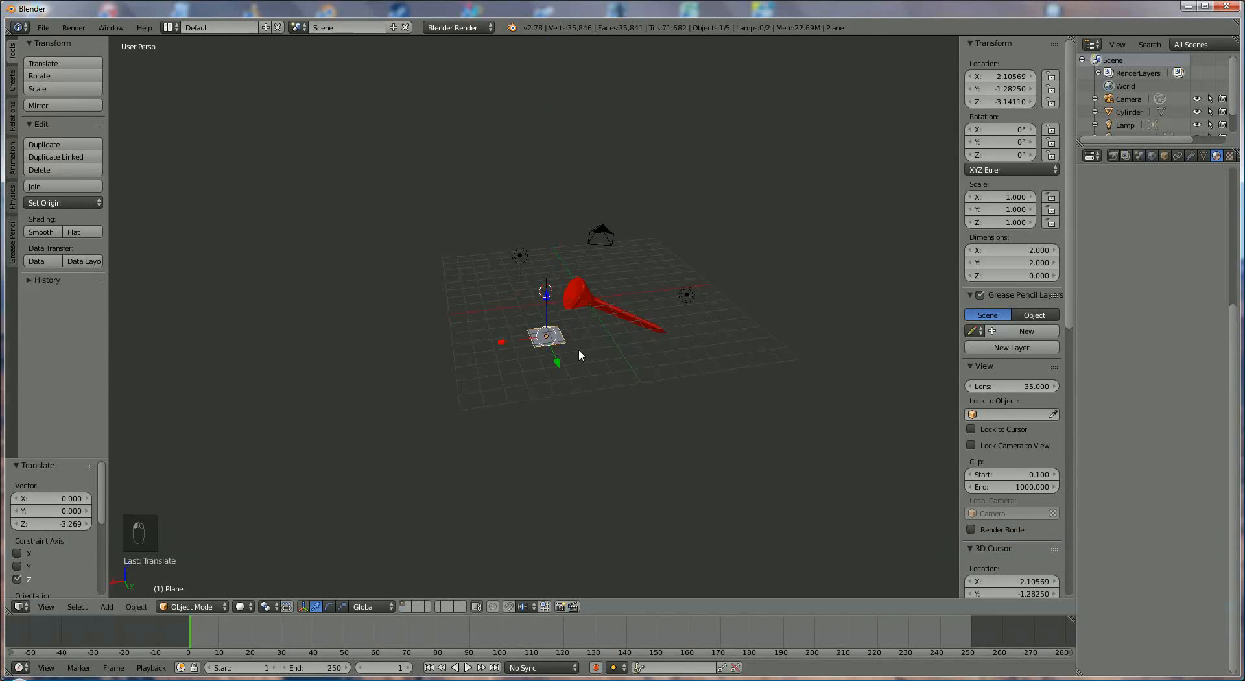
Scale the plane up about 23.3 times and shift it about -4.8 units along X to centre it under the tee
key("s")
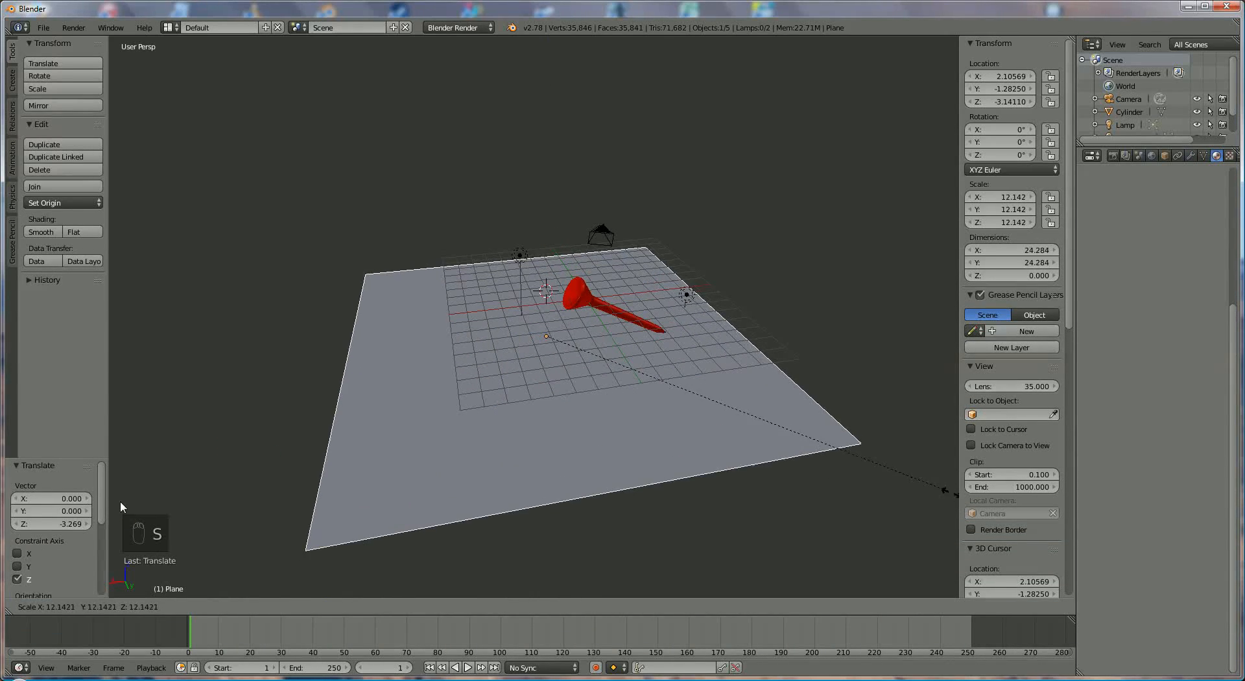
left_click(493, 573)
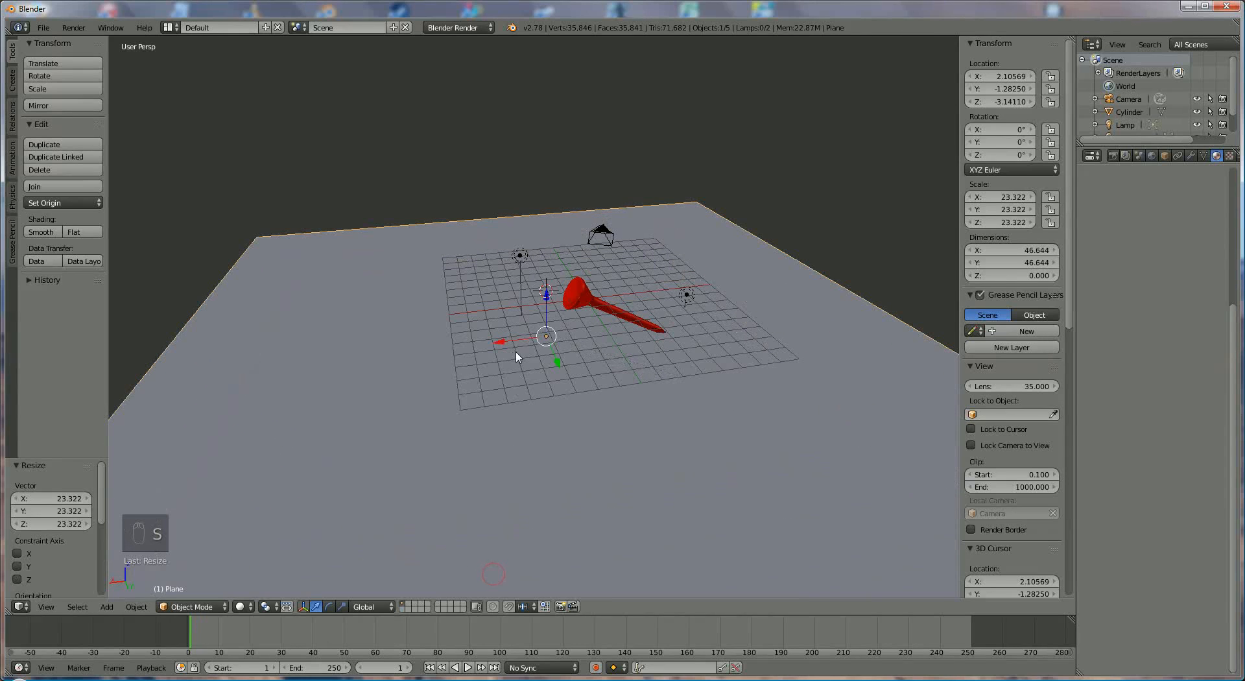
left_click_drag(500, 343, 566, 324)
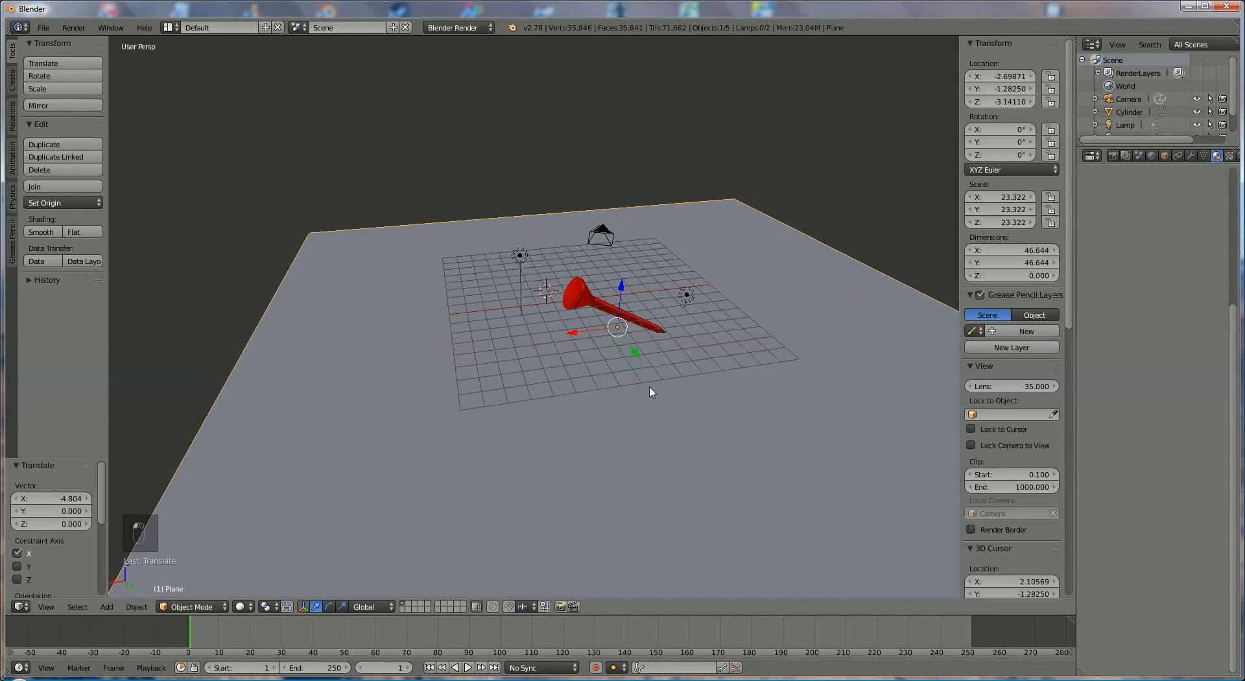
Create a new material for the plane and name it green
middle_click_drag(650, 392, 558, 380)
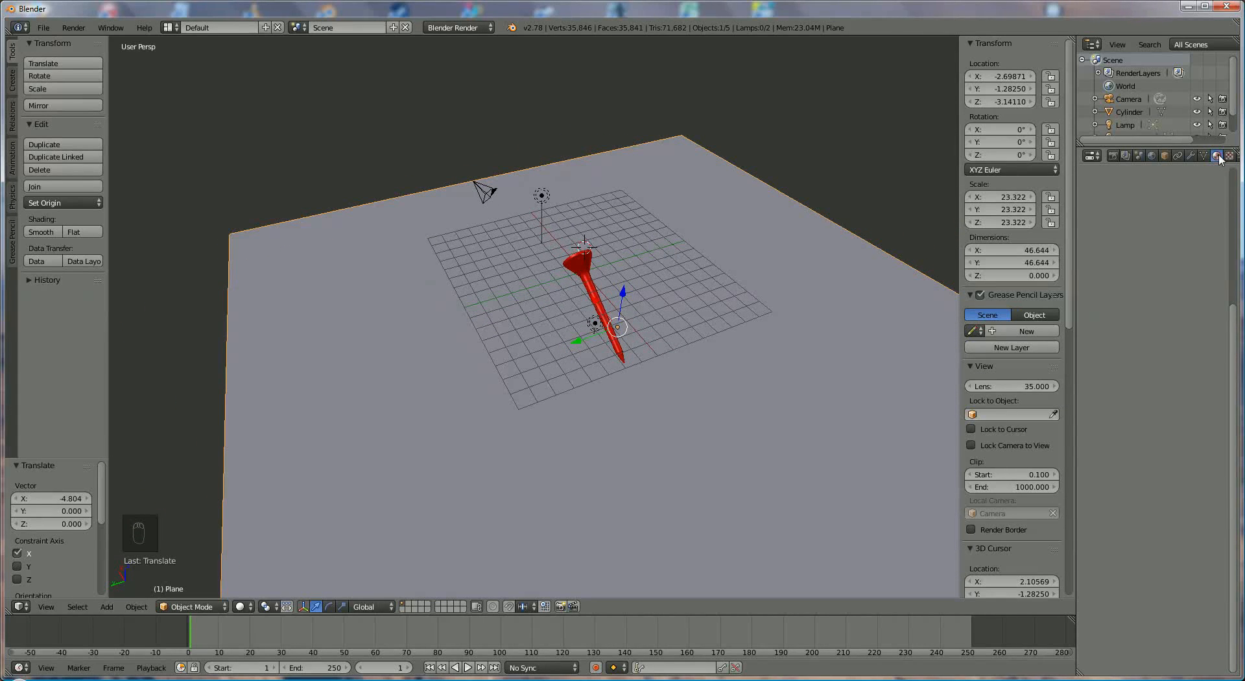
left_click_drag(1234, 310, 1231, 173)
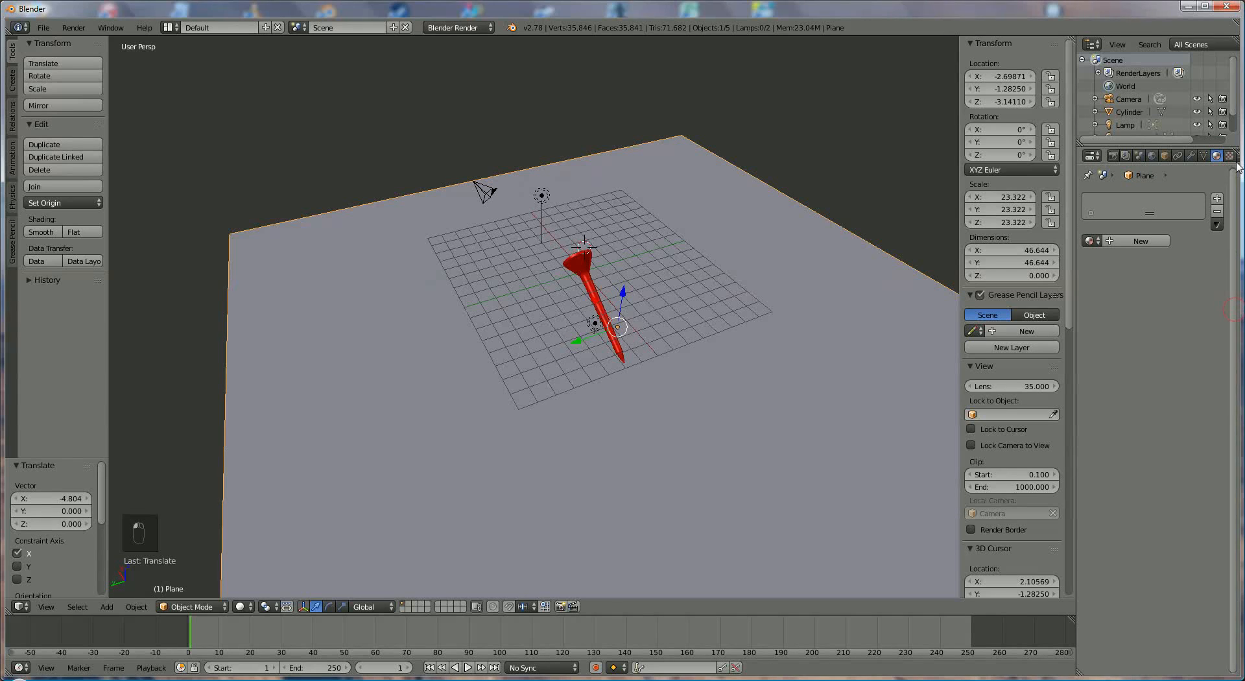
left_click(1148, 242)
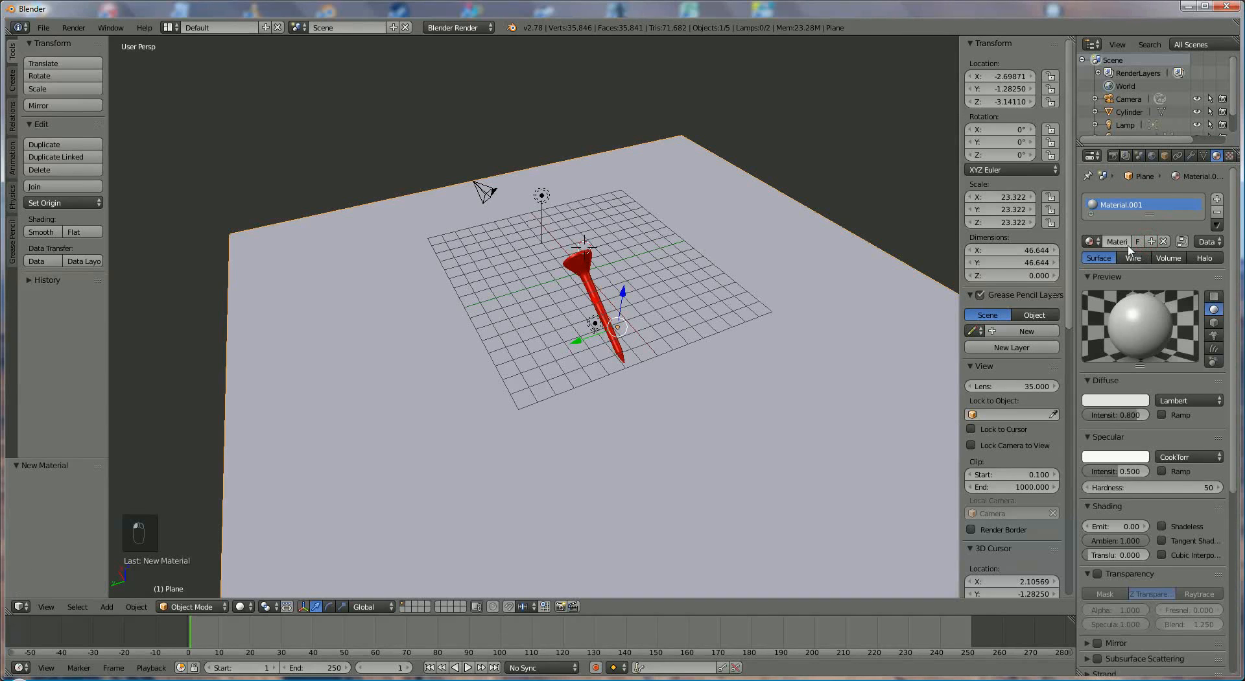
type("green")
Set the green material's diffuse colour to R 0.001, G 0.627, B 0.000, diffuse intensity to 1.000 and specular intensity to 0.000
left_click(1138, 400)
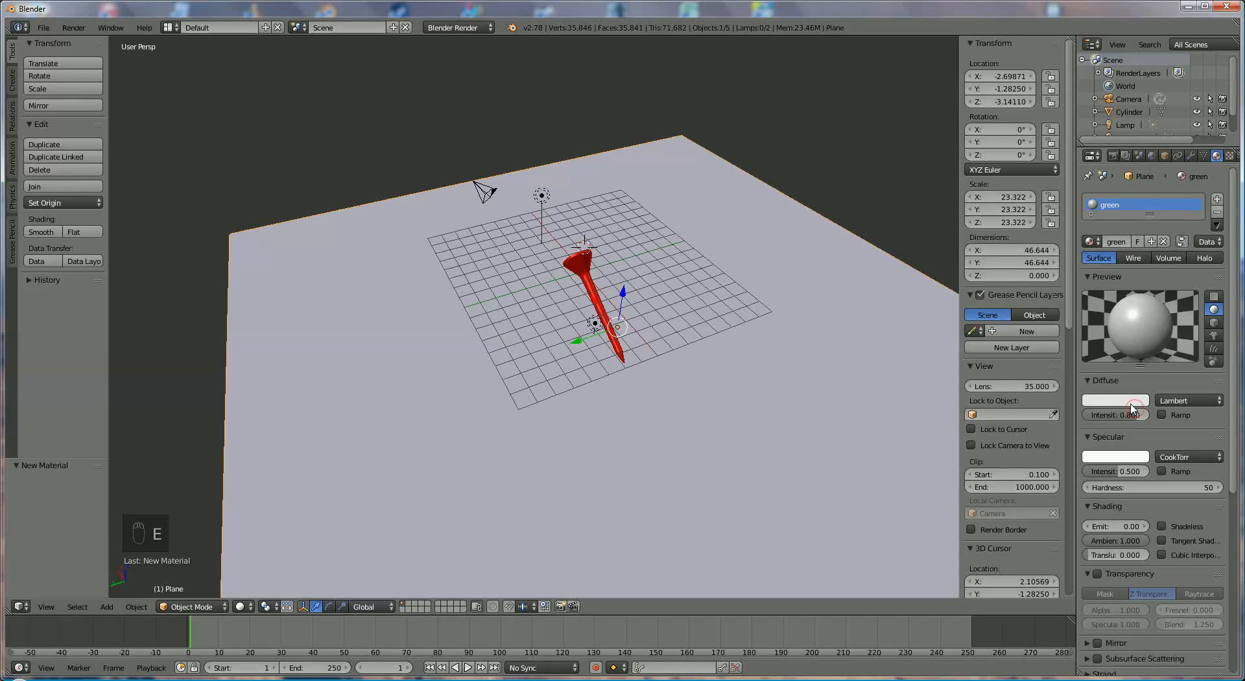
left_click(1132, 400)
left_click(1040, 251)
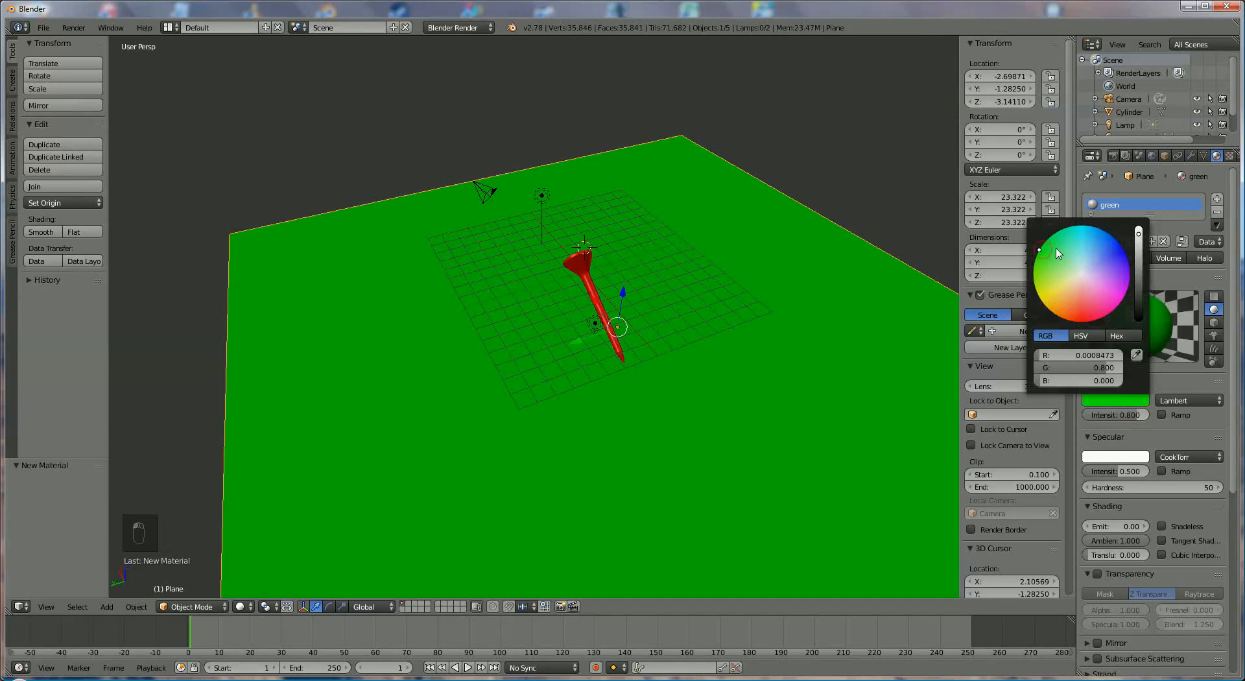
left_click(1138, 234)
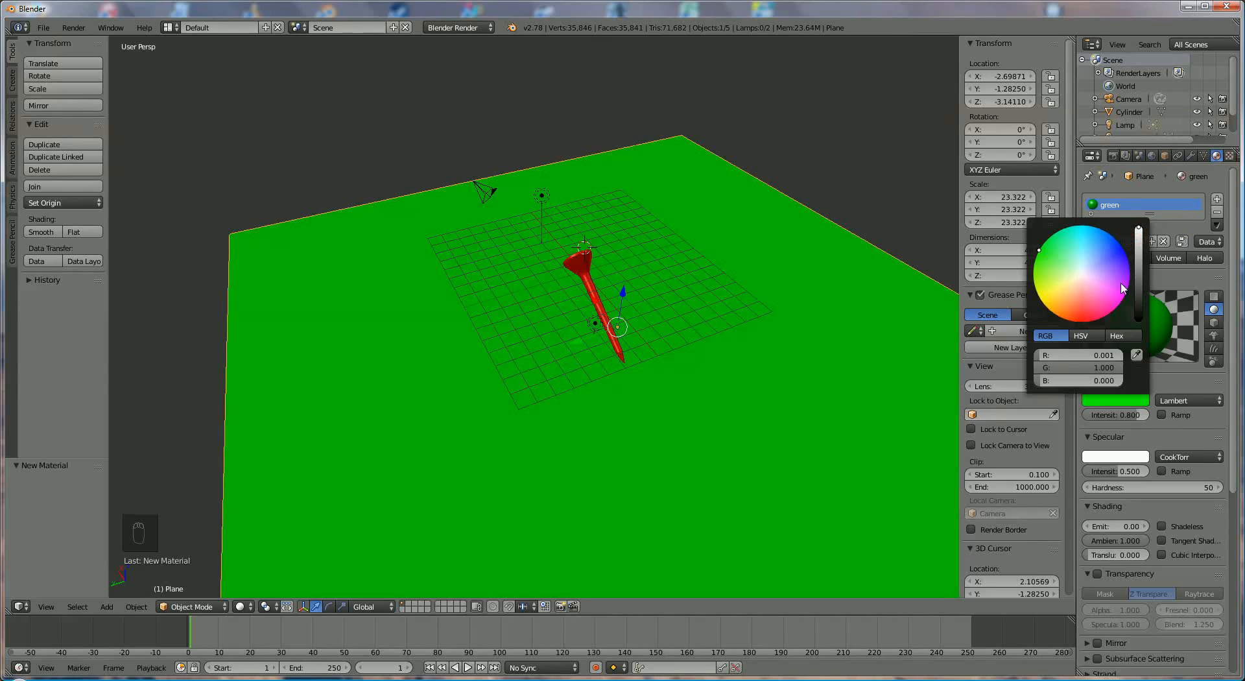
left_click_drag(1153, 418, 1179, 418)
left_click(1130, 415)
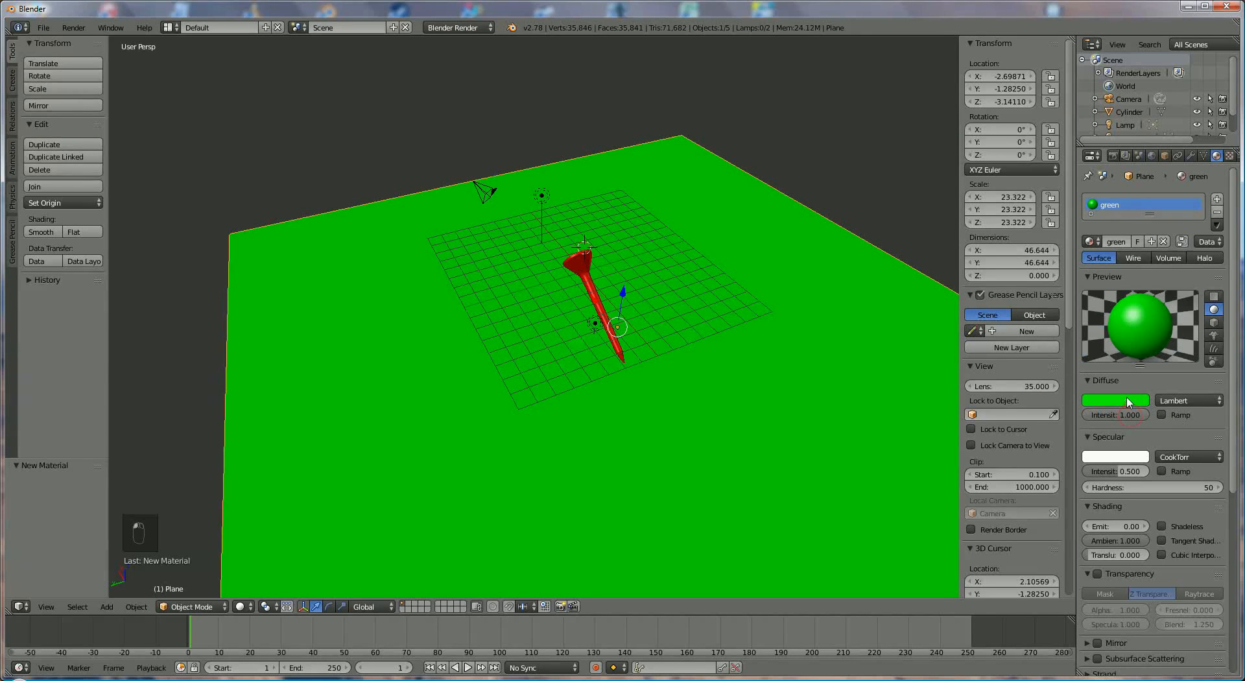
left_click(1129, 402)
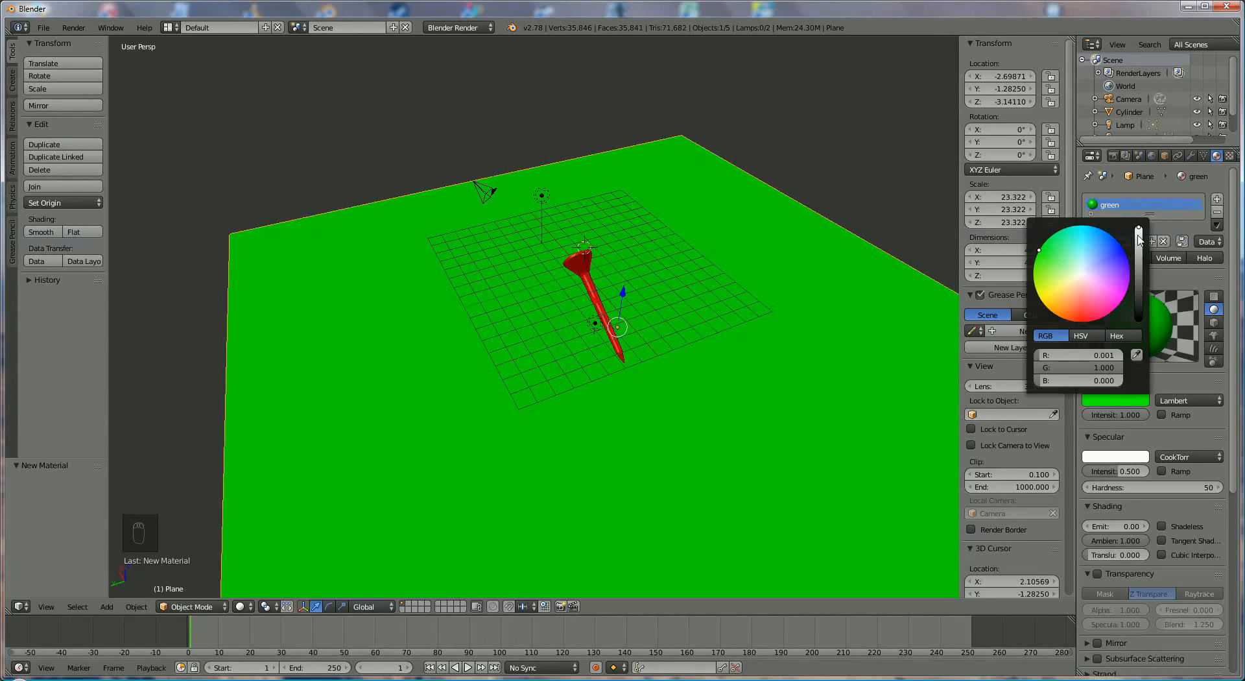
left_click_drag(1139, 233, 1140, 243)
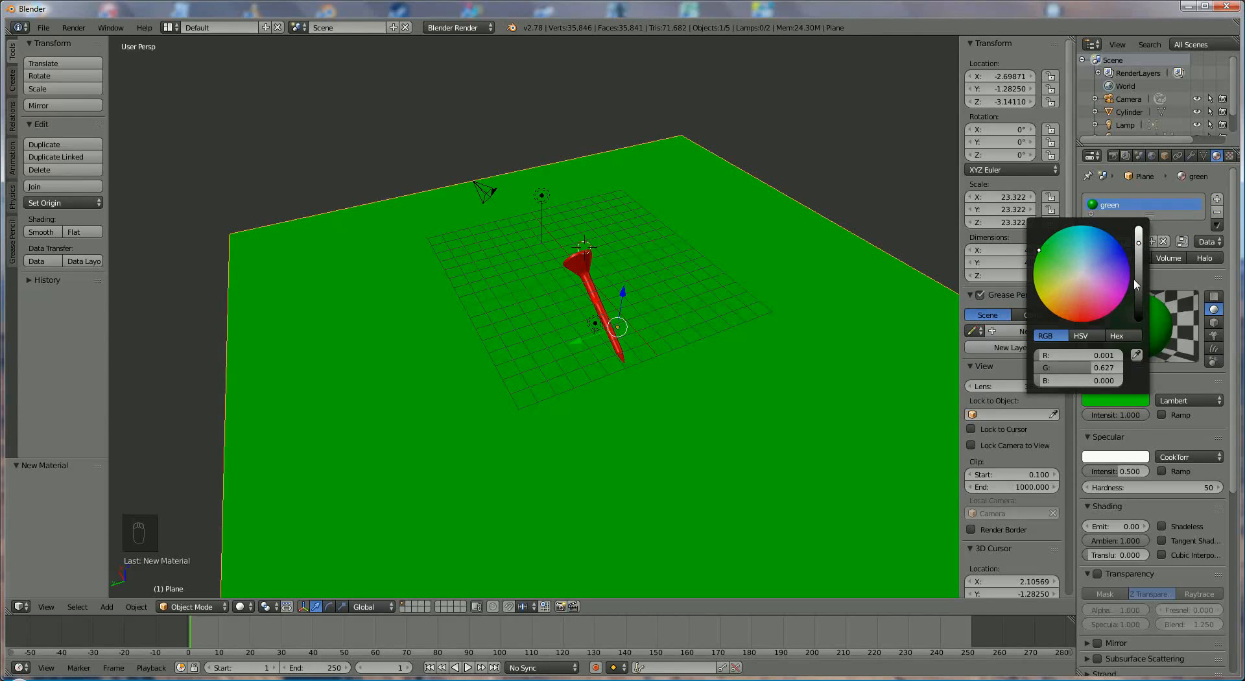
left_click_drag(1117, 471, 1040, 494)
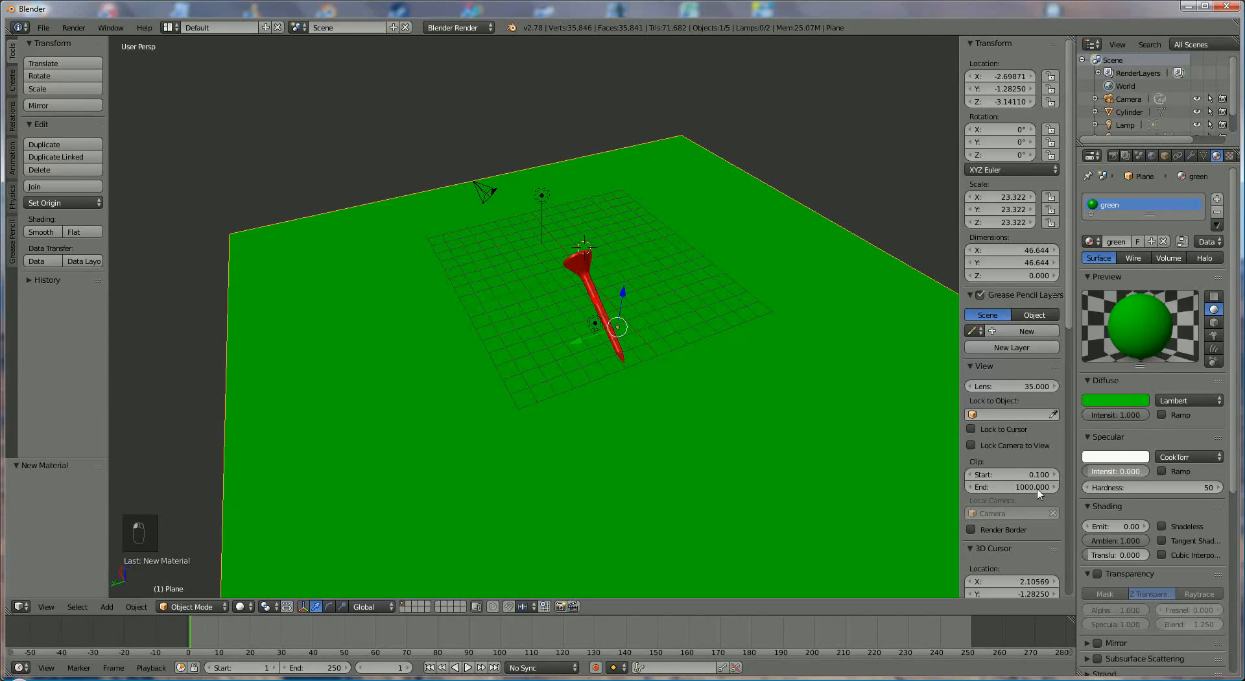
Turn off the green material's Receive and Cast shadow options
scroll(1136, 621, "down", 3)
scroll(1136, 621, "down", 7)
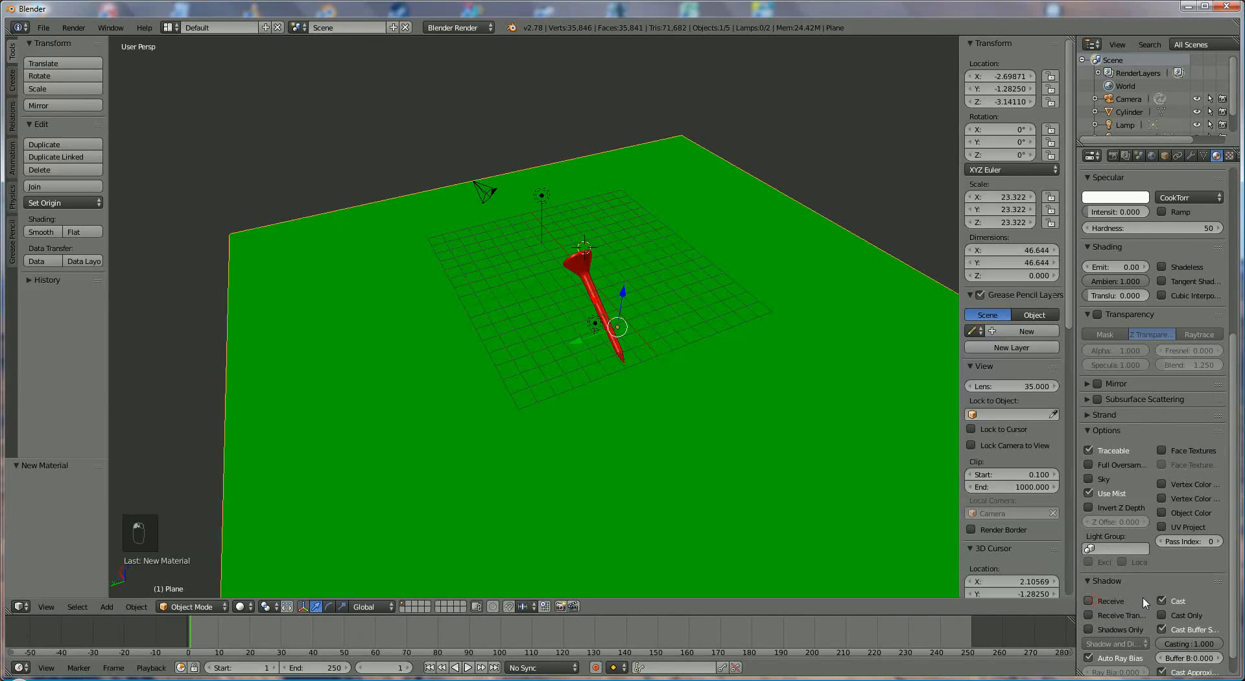
left_click(1088, 600)
left_click(1162, 601)
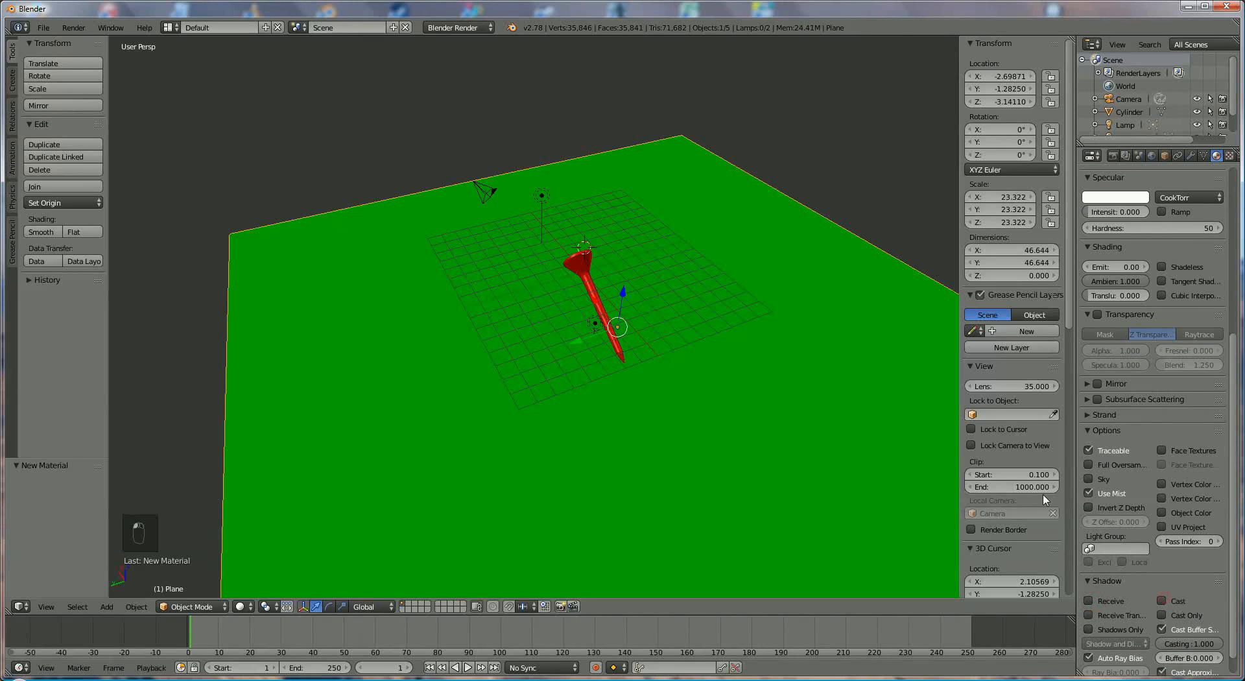
Set the render output file format to JPEG and render the still image of the tee
left_click(1112, 157)
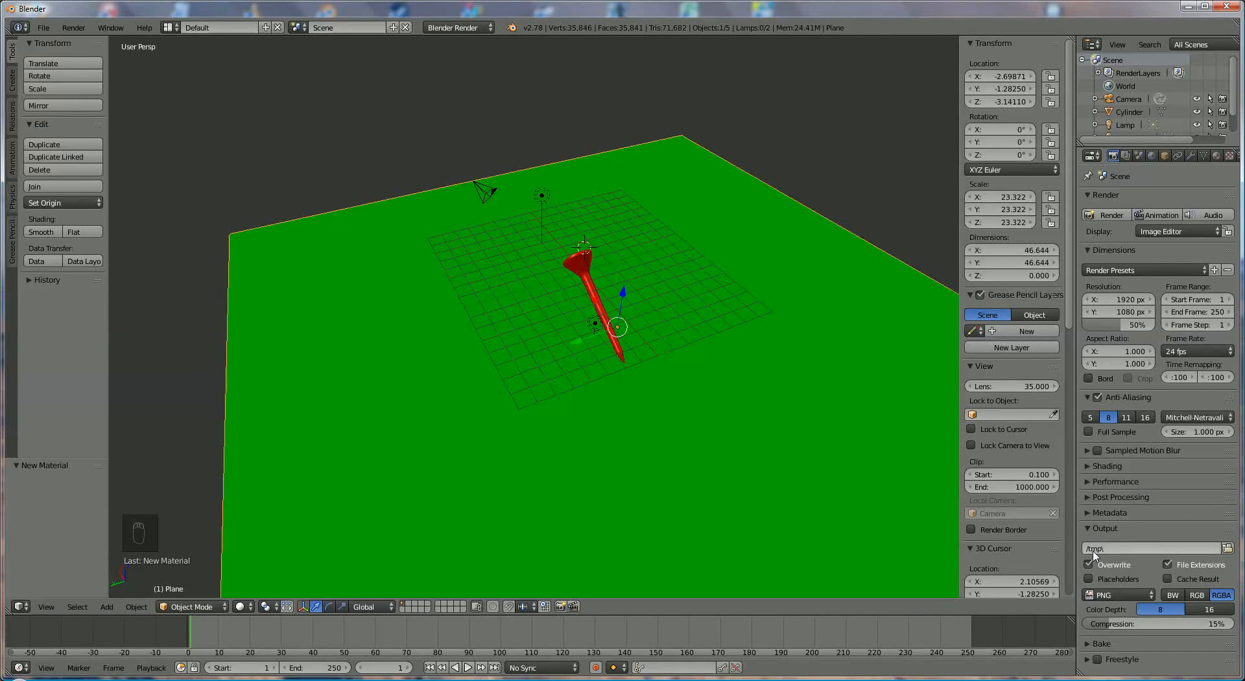
left_click(1132, 589)
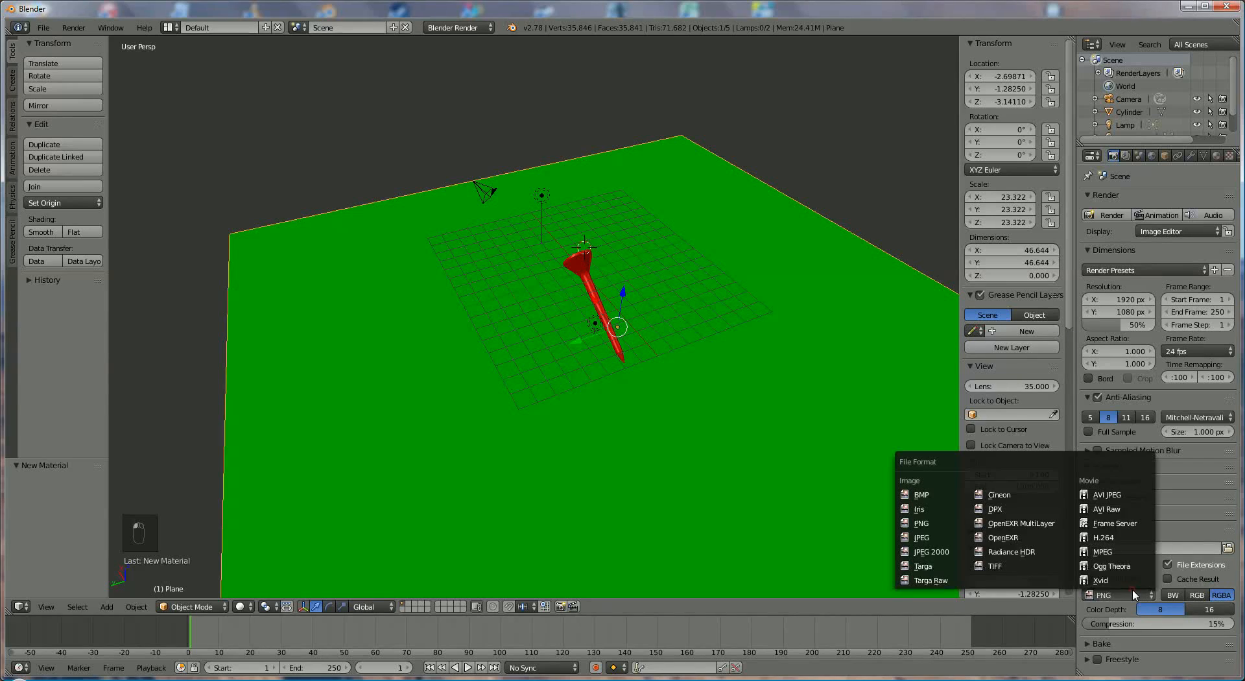
left_click(930, 545)
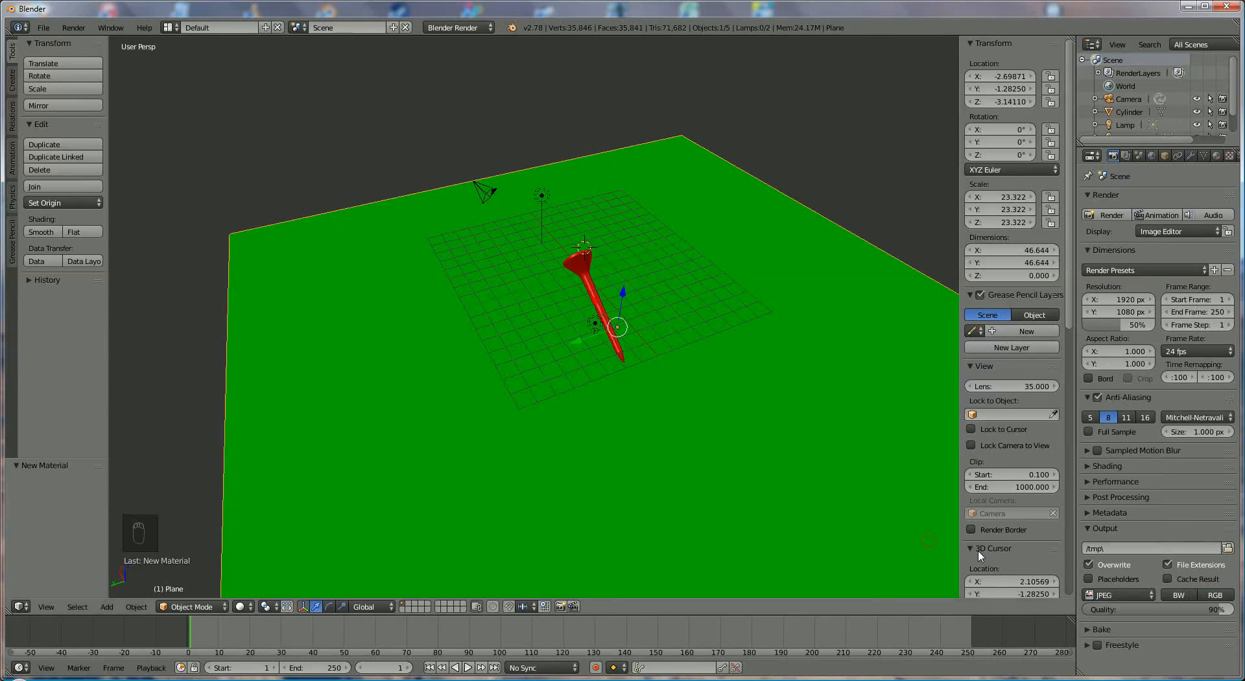
left_click(1108, 221)
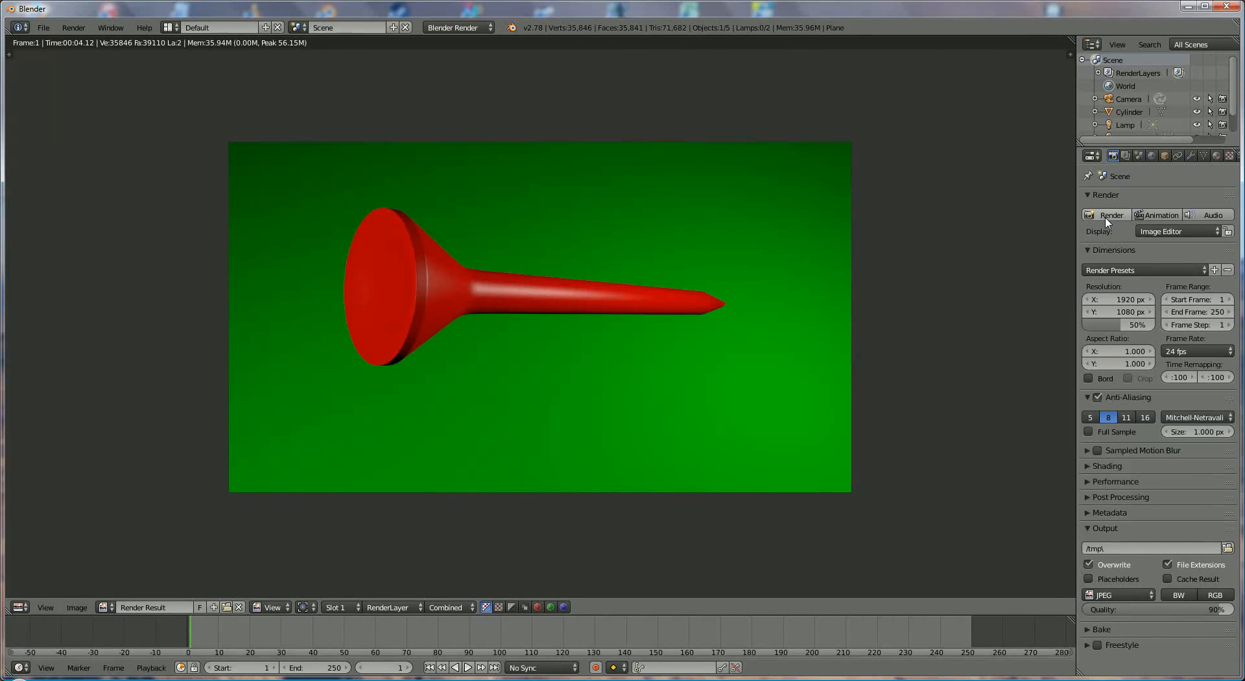
left_click(19, 606)
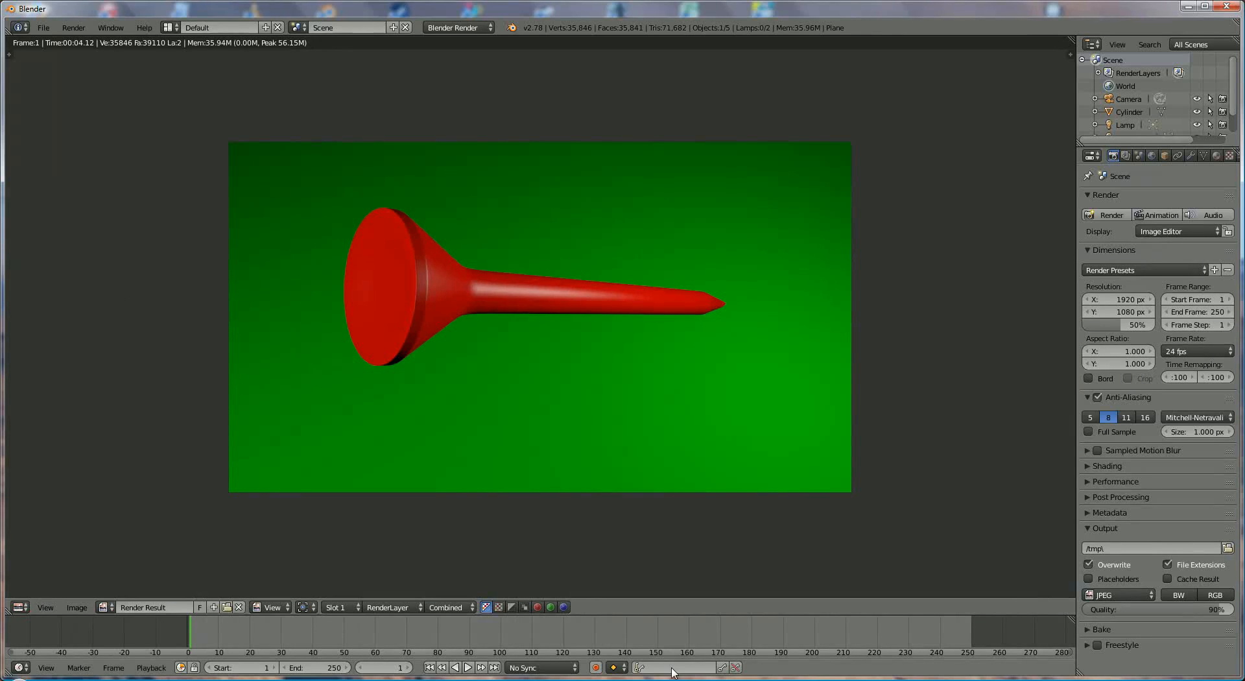